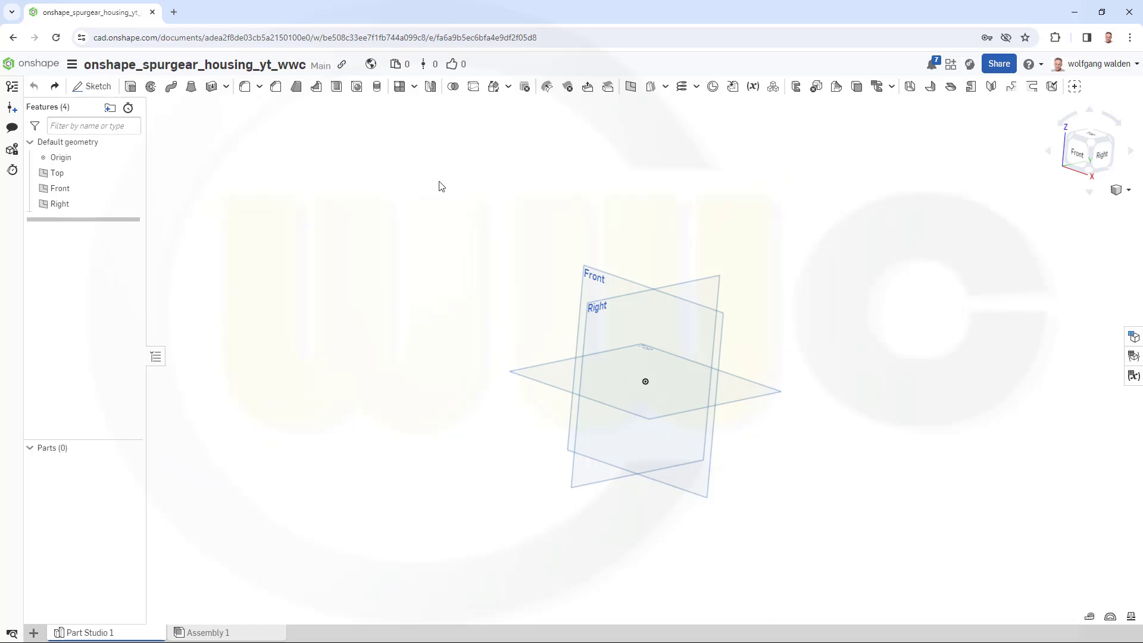
- Create Plane 1 offset 193.94-6 (187.94) mm above the Top plane
mouse_move(517, 195)
right_down()
mouse_move(541, 220)
mouse_move(510, 224)
mouse_move(499, 203)
mouse_move(508, 206)
right_up()
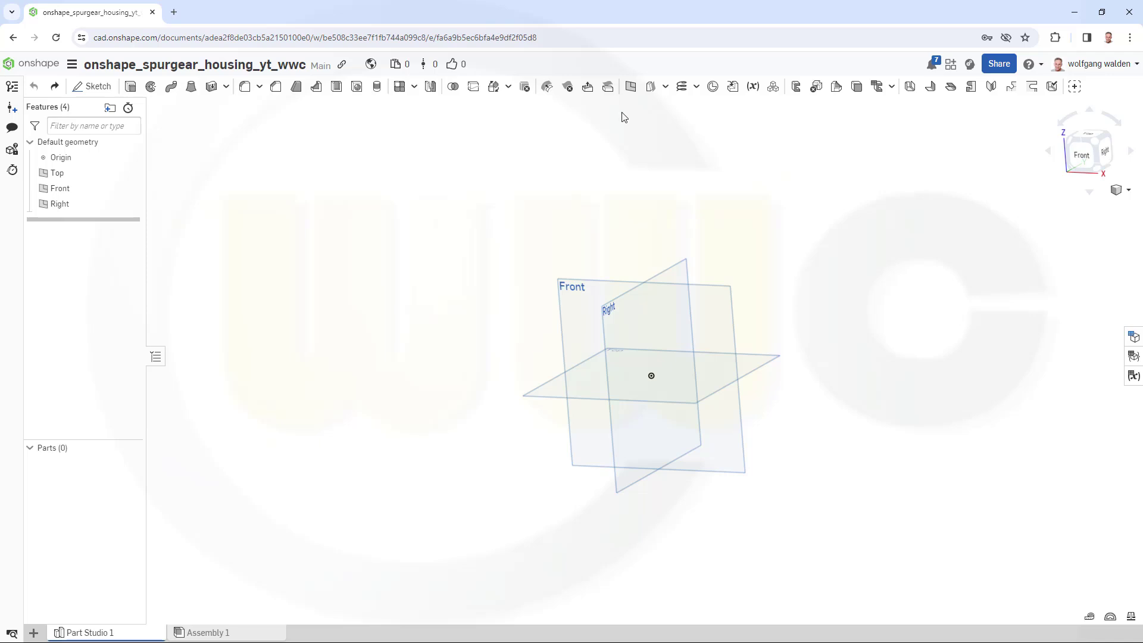
click(630, 86)
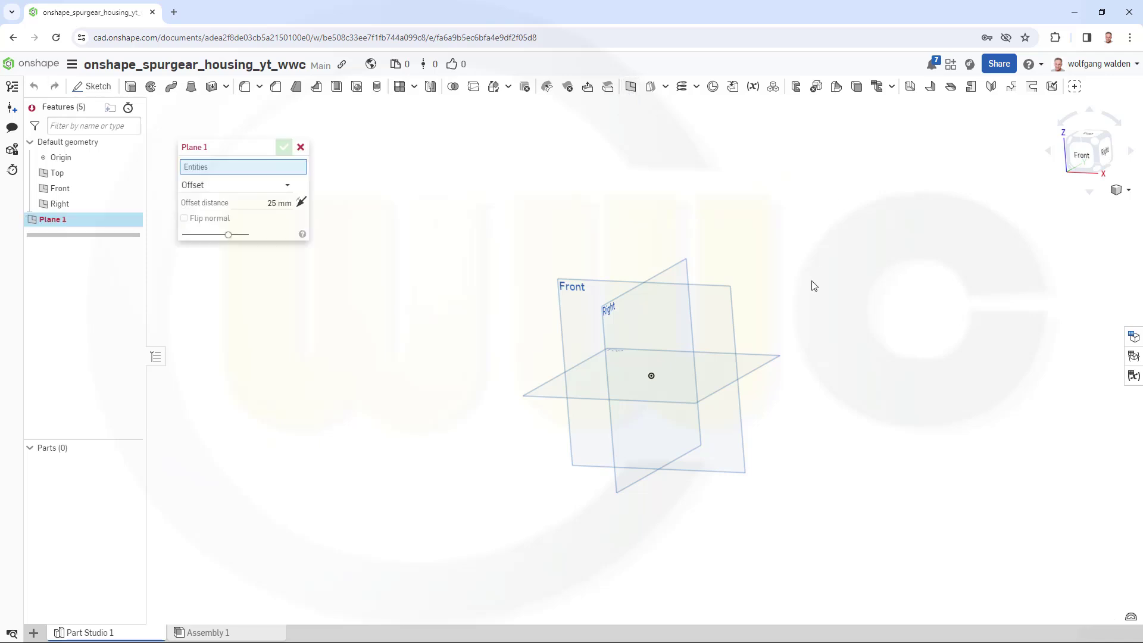
click(768, 359)
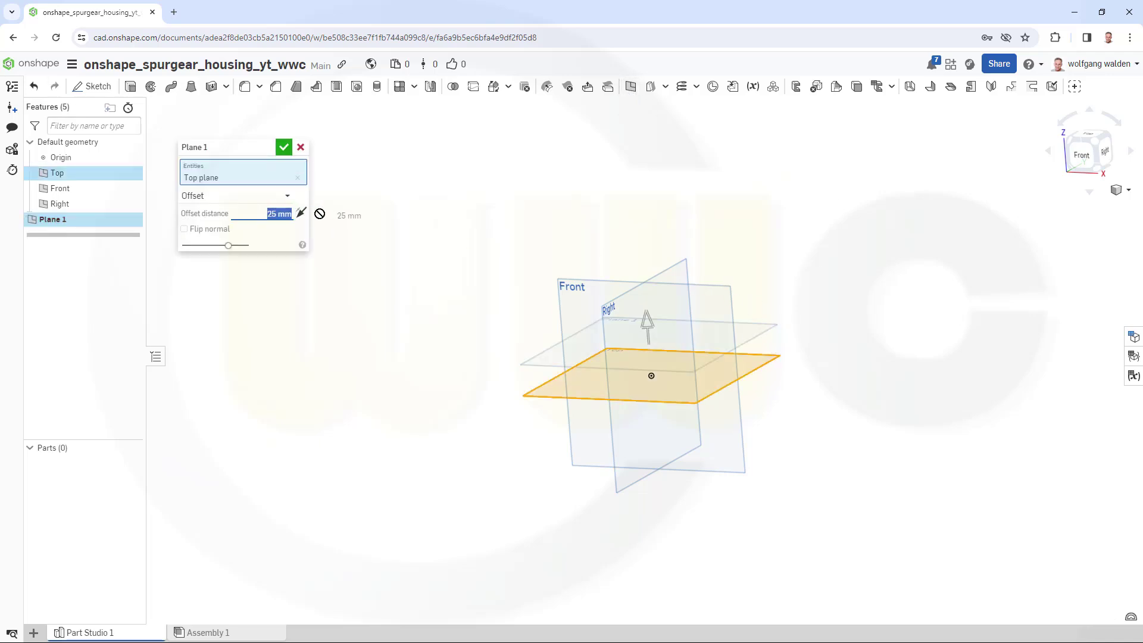
text(193.94-6)
click(284, 147)
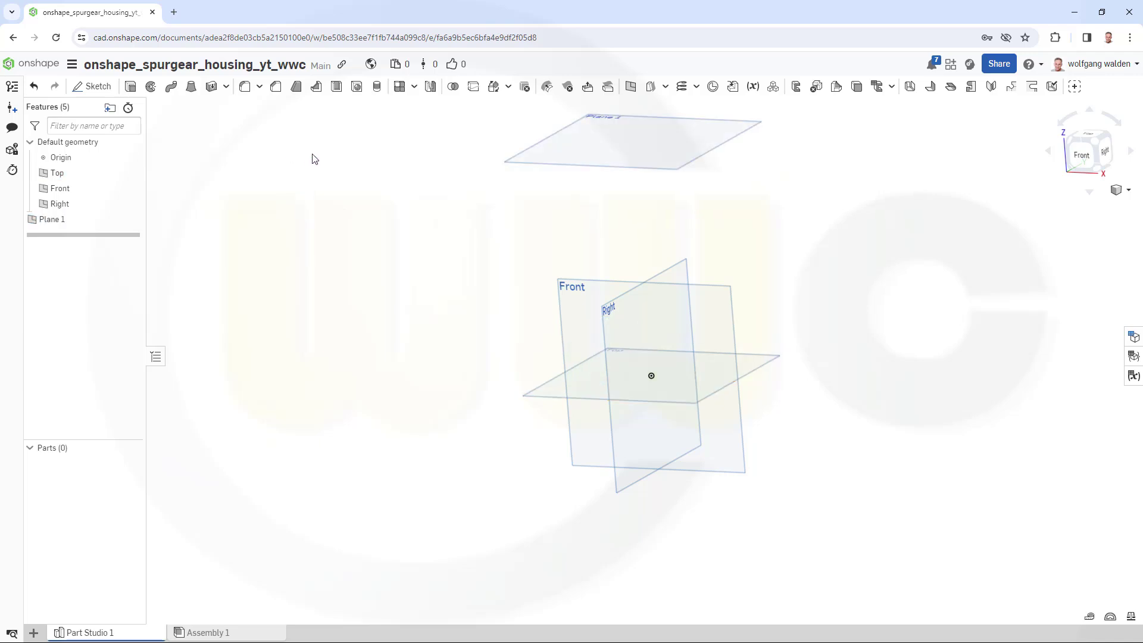
- Create Plane 2 offset 193.94 mm above the Top plane
click(630, 87)
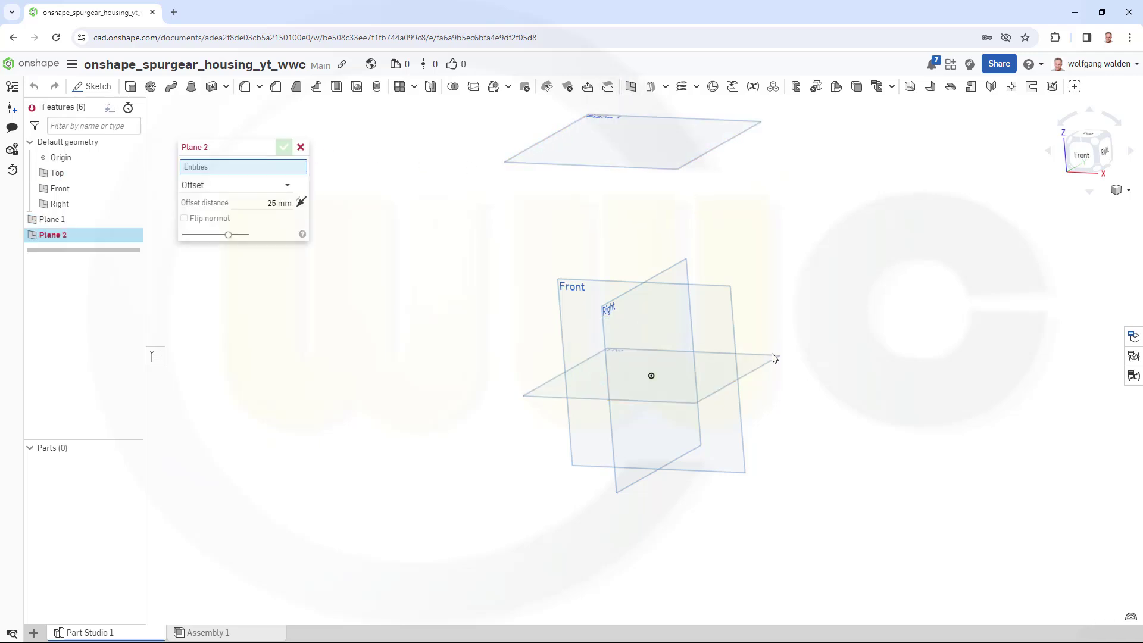
click(766, 369)
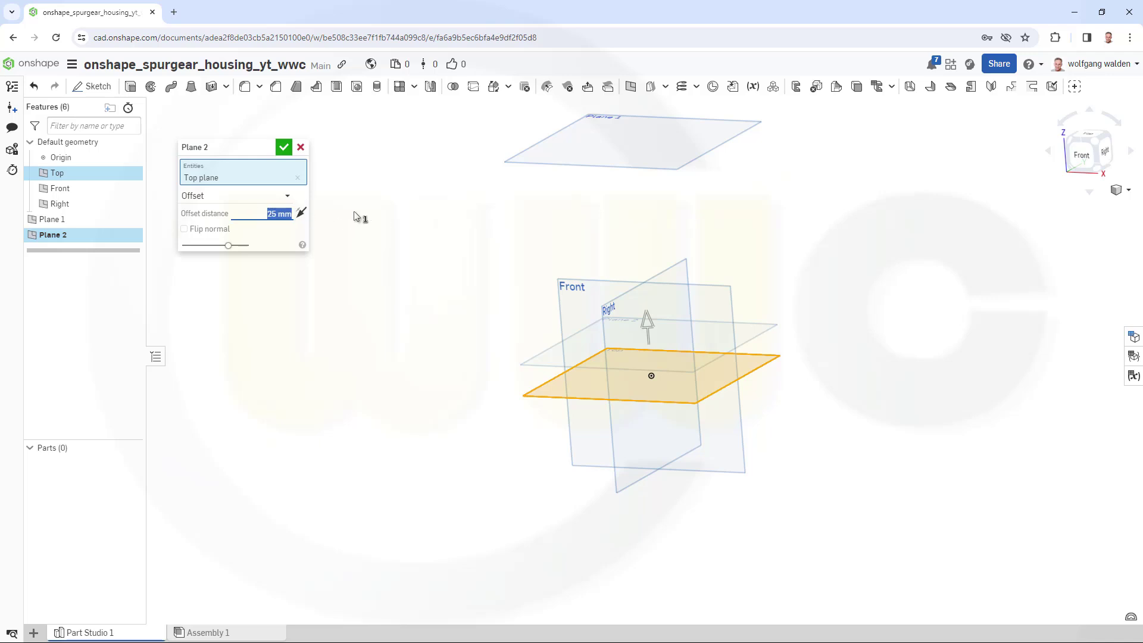
text(193.94)
key(Return)
click(283, 147)
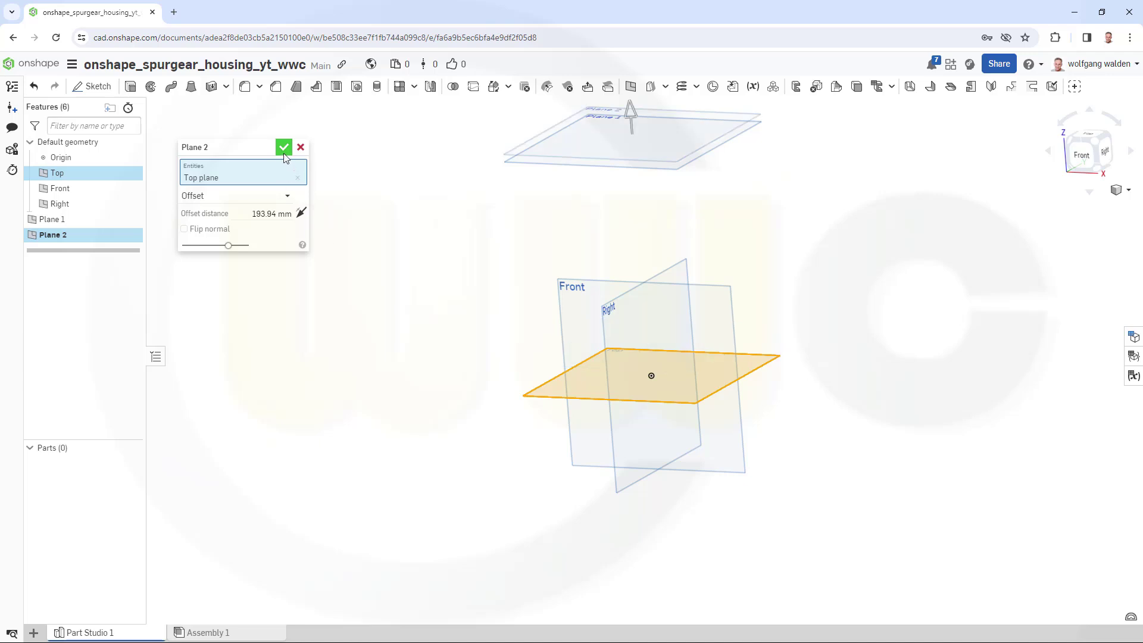
- Create Plane 3 offset 122 mm below the Top plane, using Opposite direction
click(631, 87)
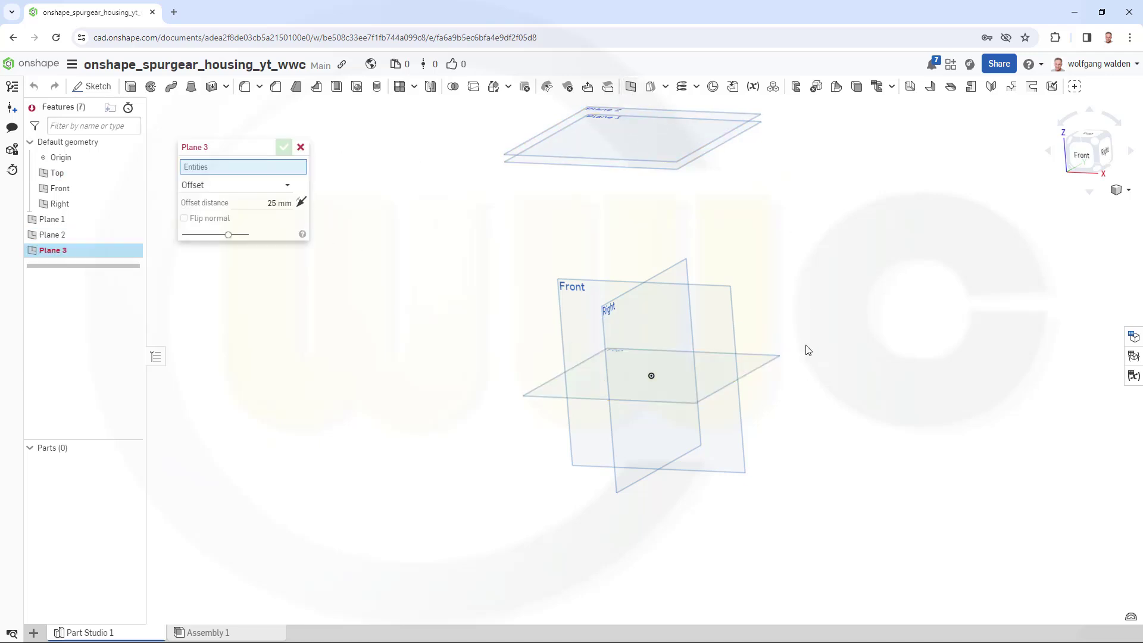
click(757, 376)
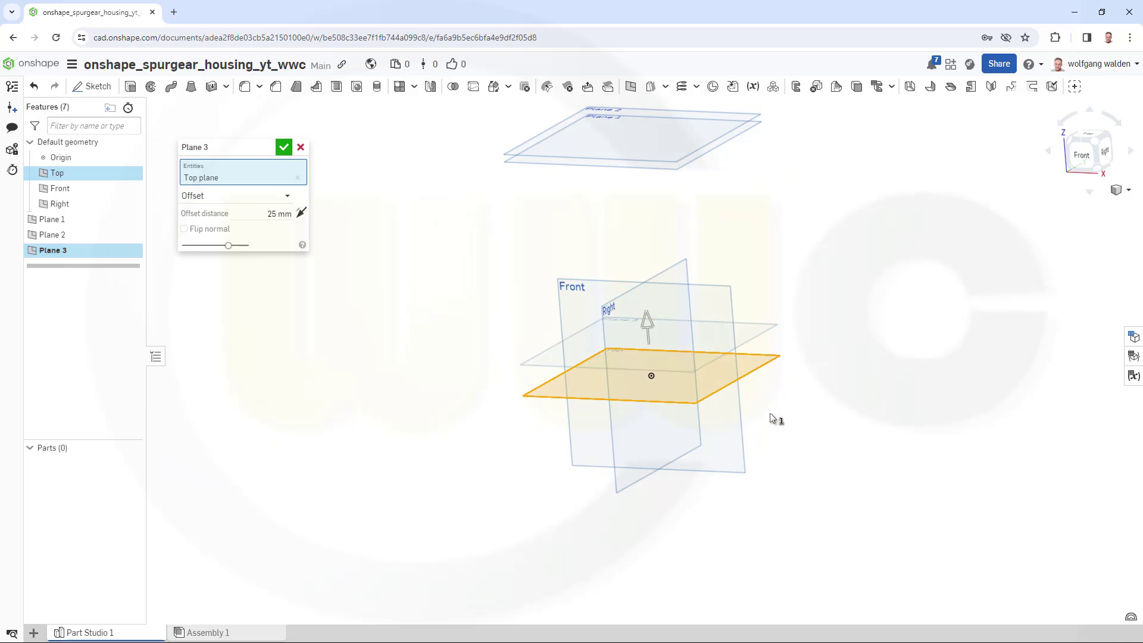
click(302, 214)
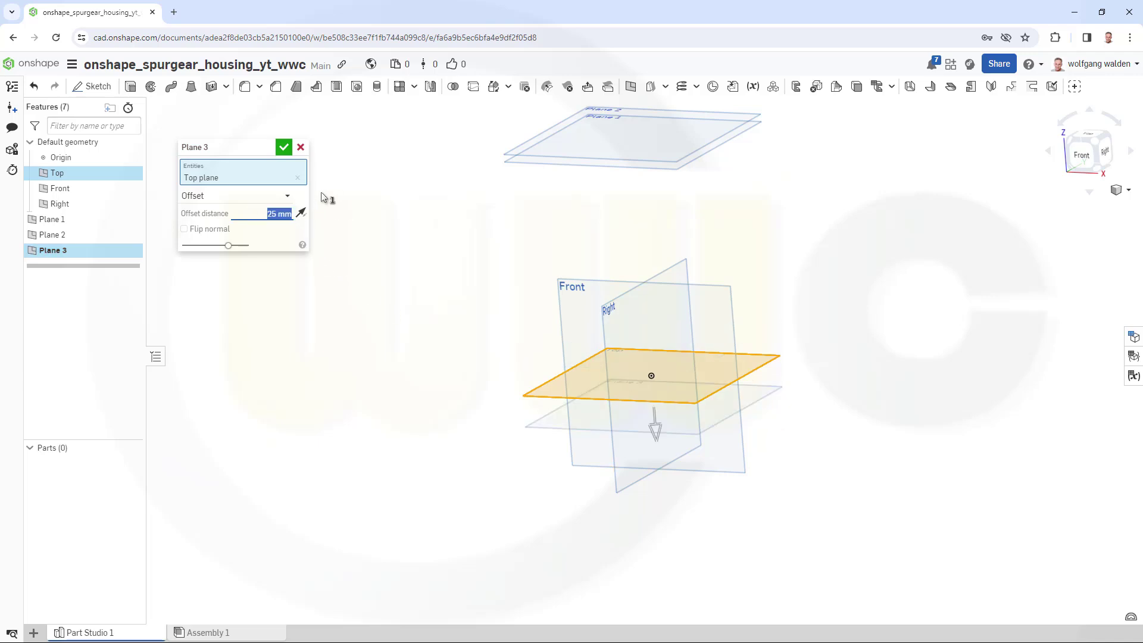
text(122)
click(283, 147)
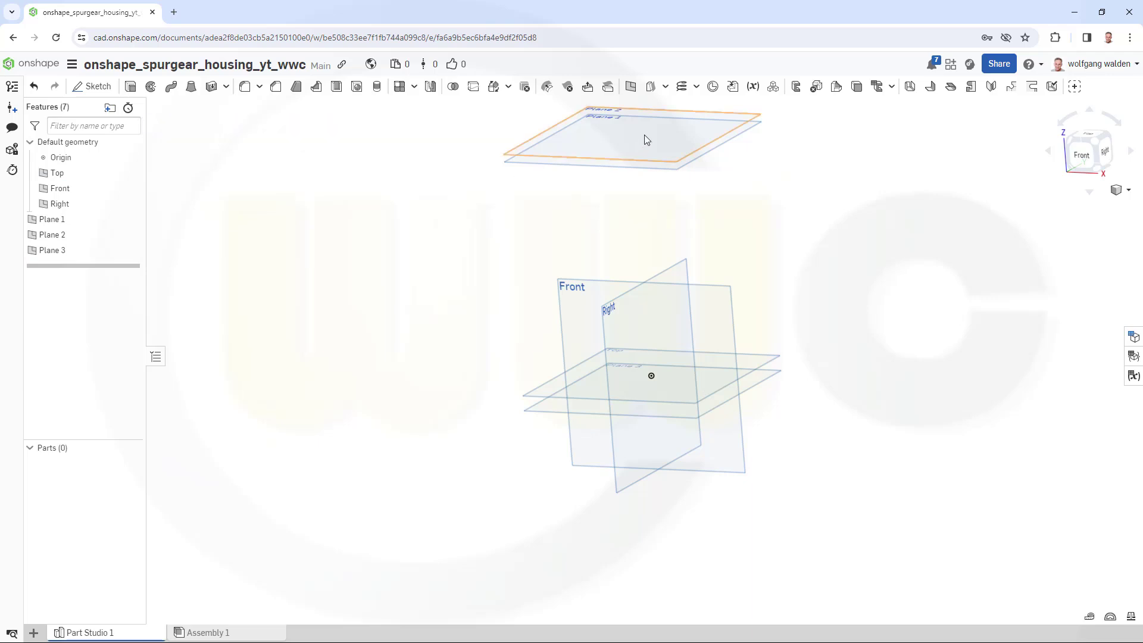
- Create Plane 4 offset 135 mm from the Right plane
click(630, 87)
click(678, 269)
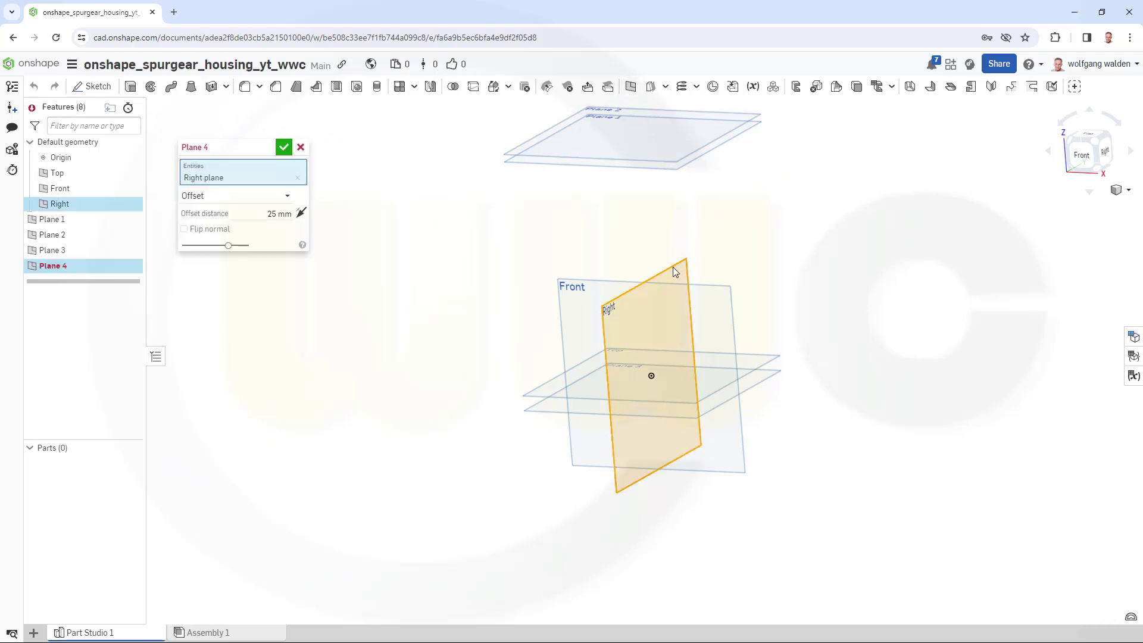
click(256, 218)
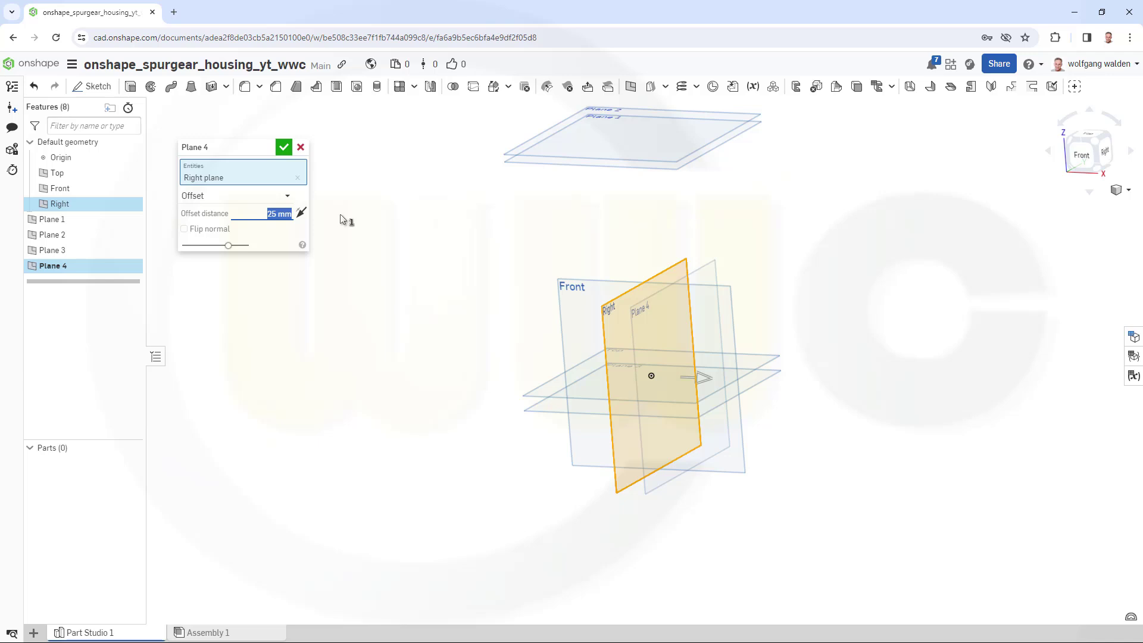
text(135)
click(285, 152)
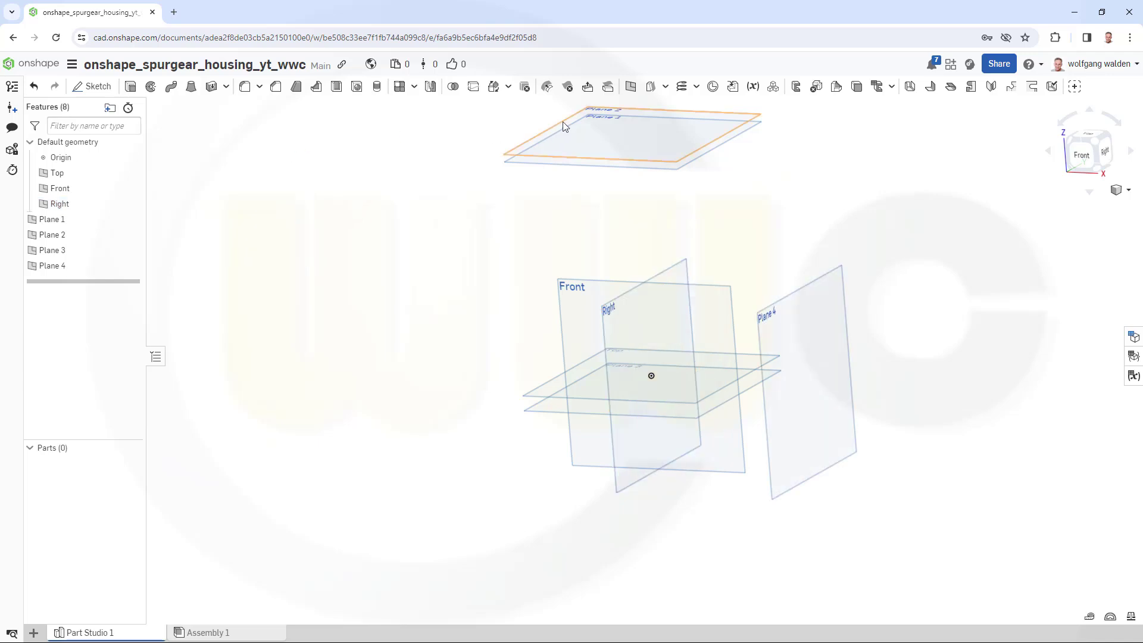
- Create Plane 5 offset 135 mm on the opposite side of the Right plane
click(630, 86)
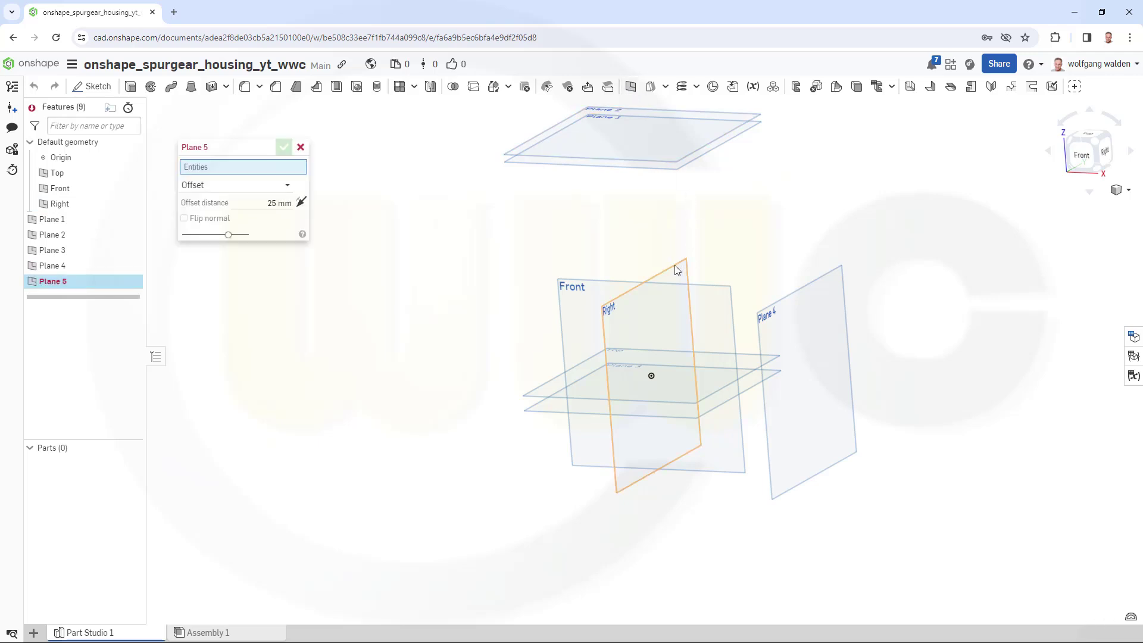
click(682, 263)
click(300, 216)
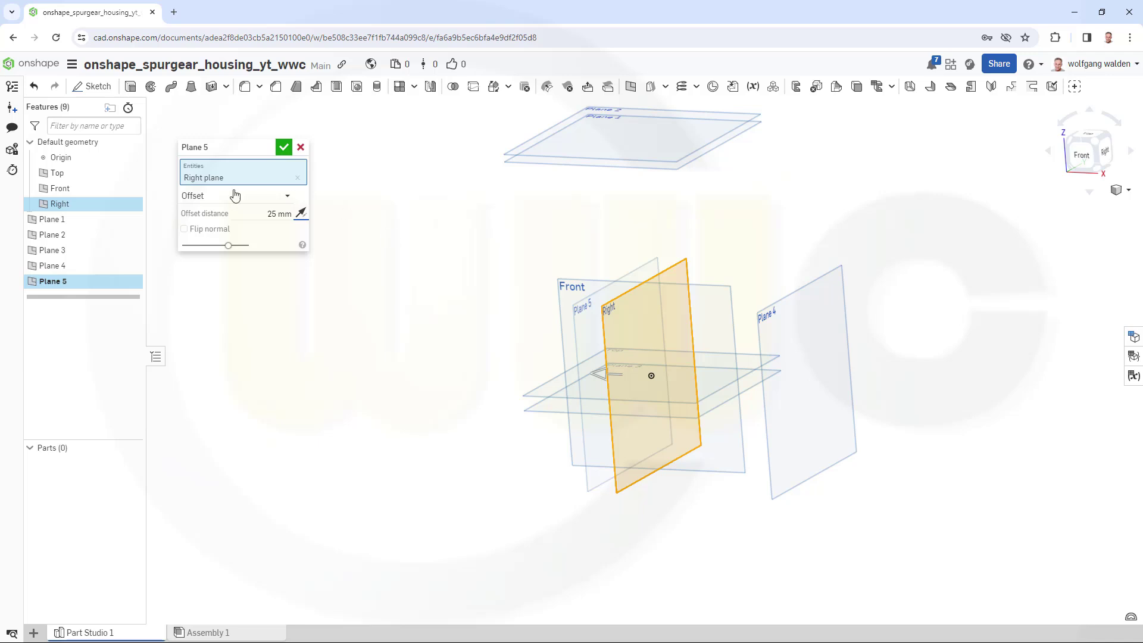
click(280, 213)
text(135)
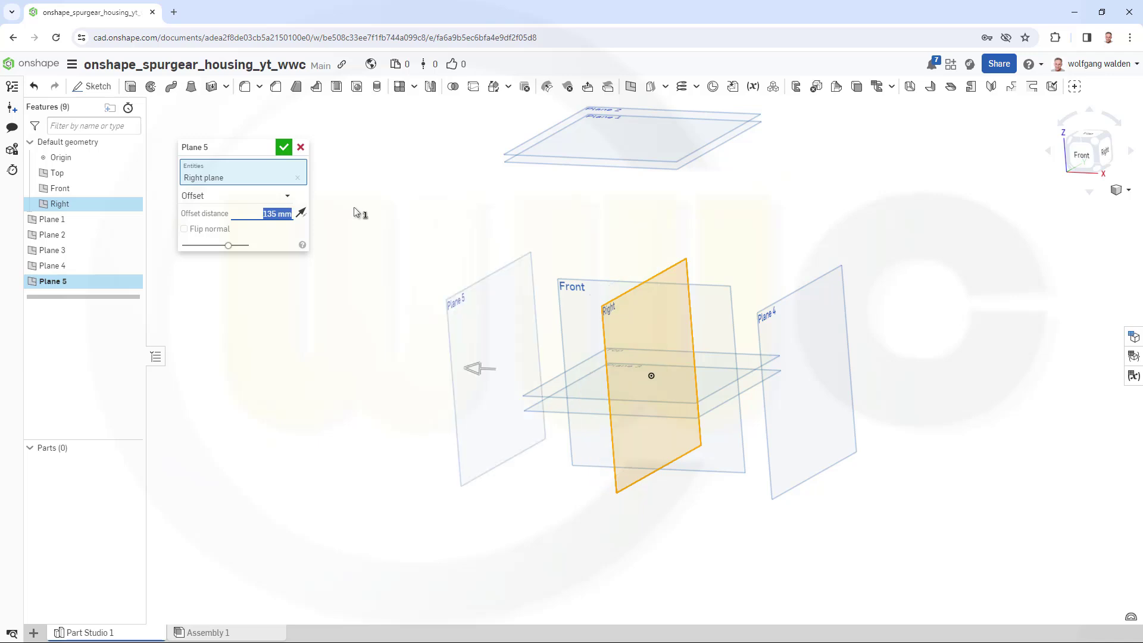
click(285, 148)
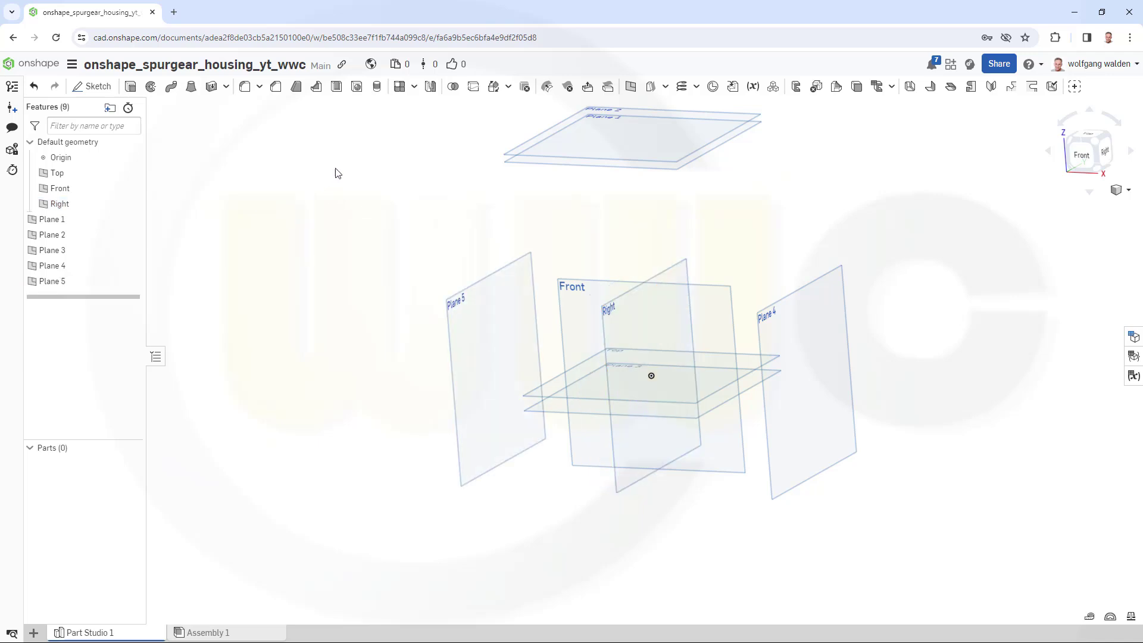
- Create Plane 6 offset 42.5 mm in front of the Front plane
click(630, 86)
click(706, 285)
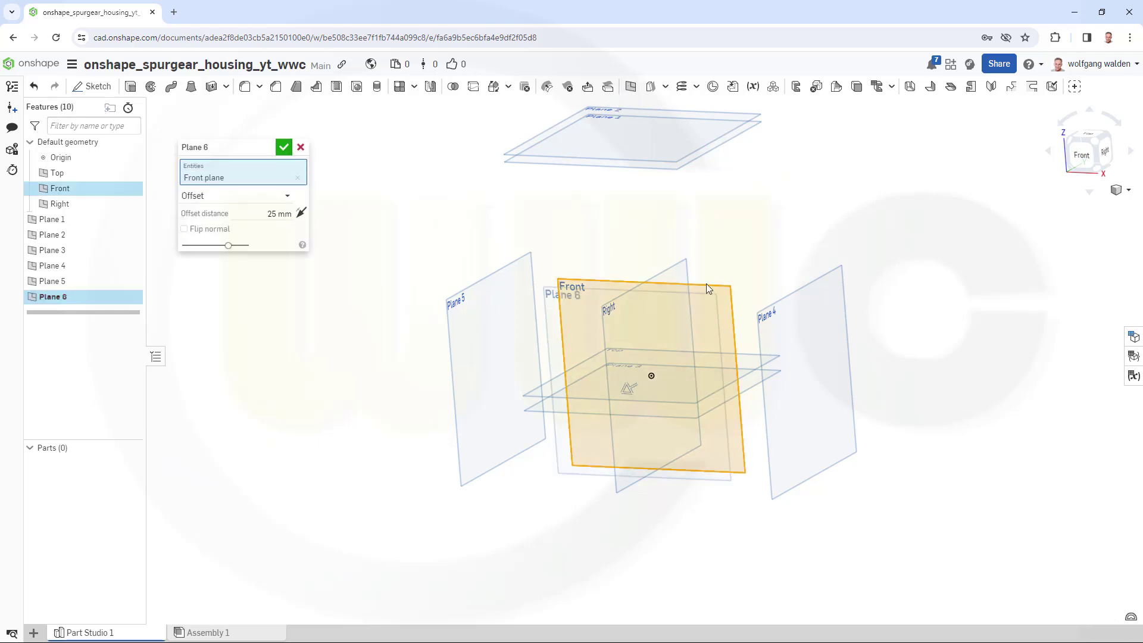
click(269, 213)
text(42.5)
key(Return)
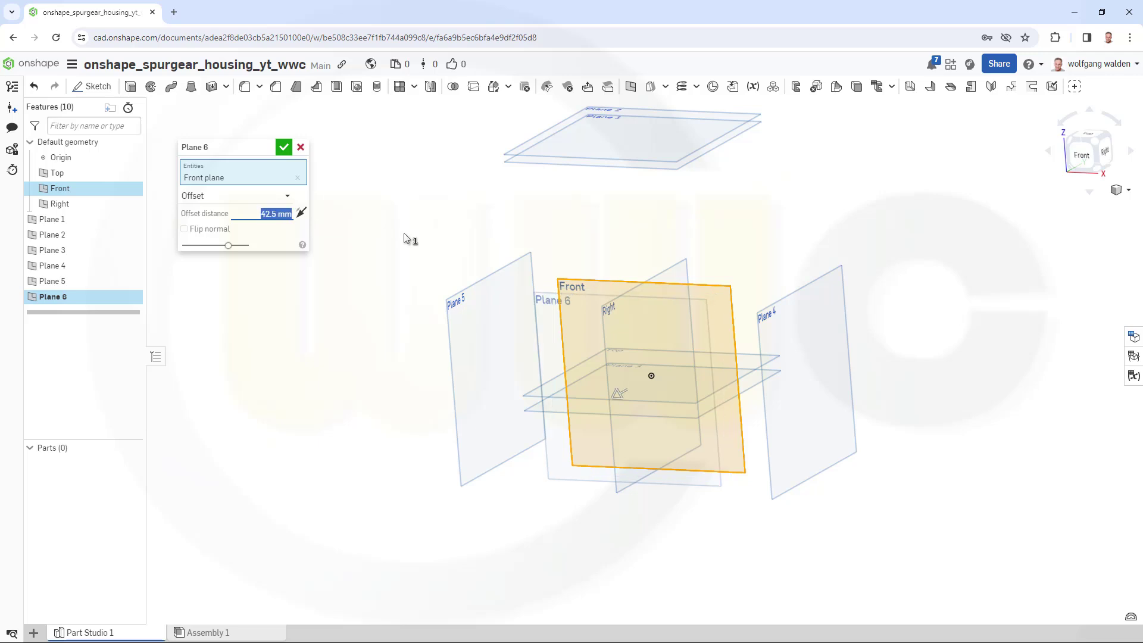
click(283, 147)
- Create Plane 7 offset 42.5 mm on the opposite side of the Front plane
click(630, 88)
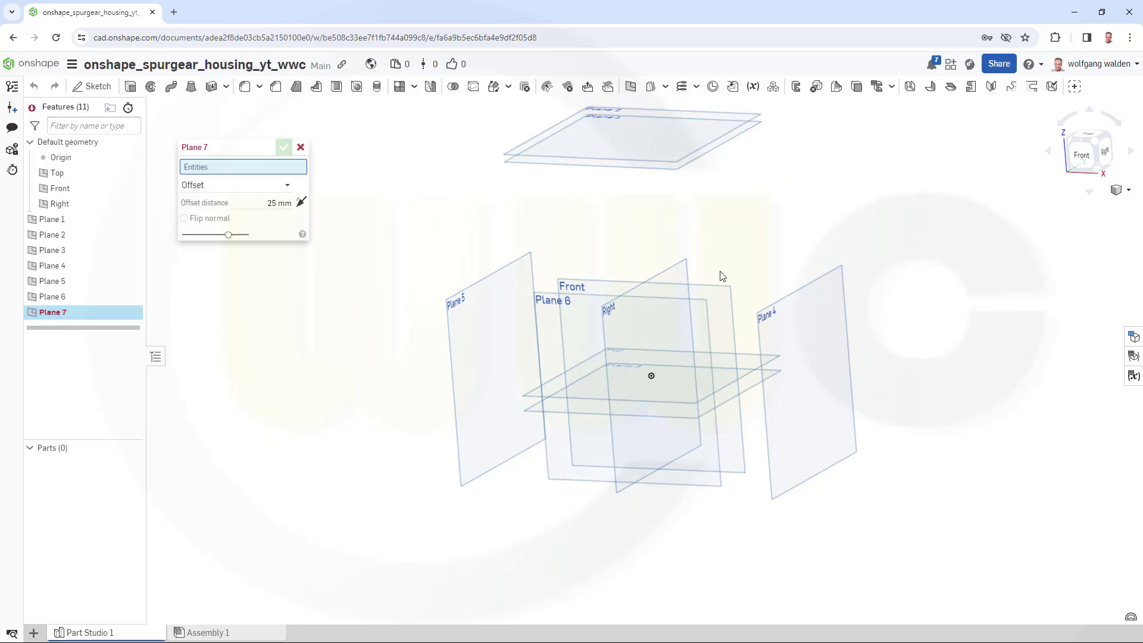
click(723, 292)
click(277, 214)
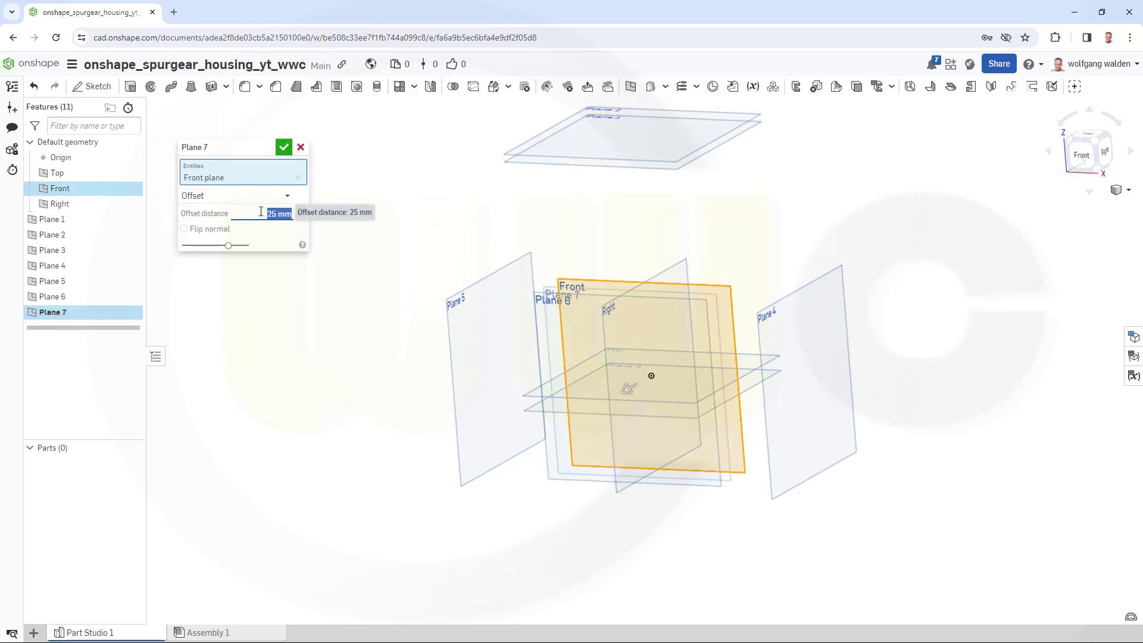
click(302, 214)
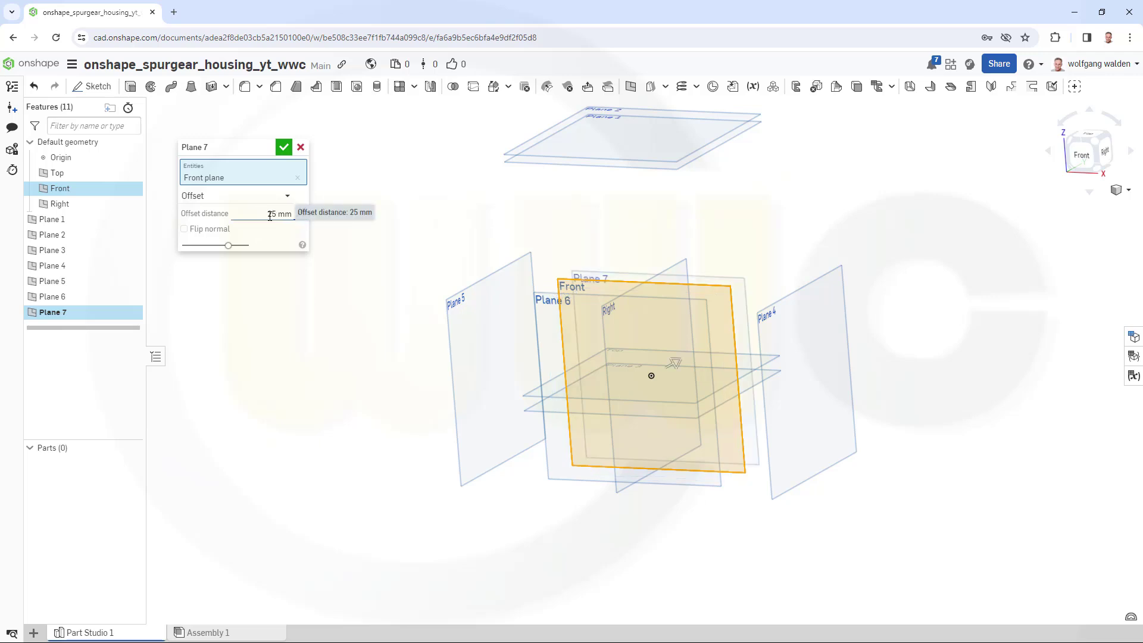
text(42.5)
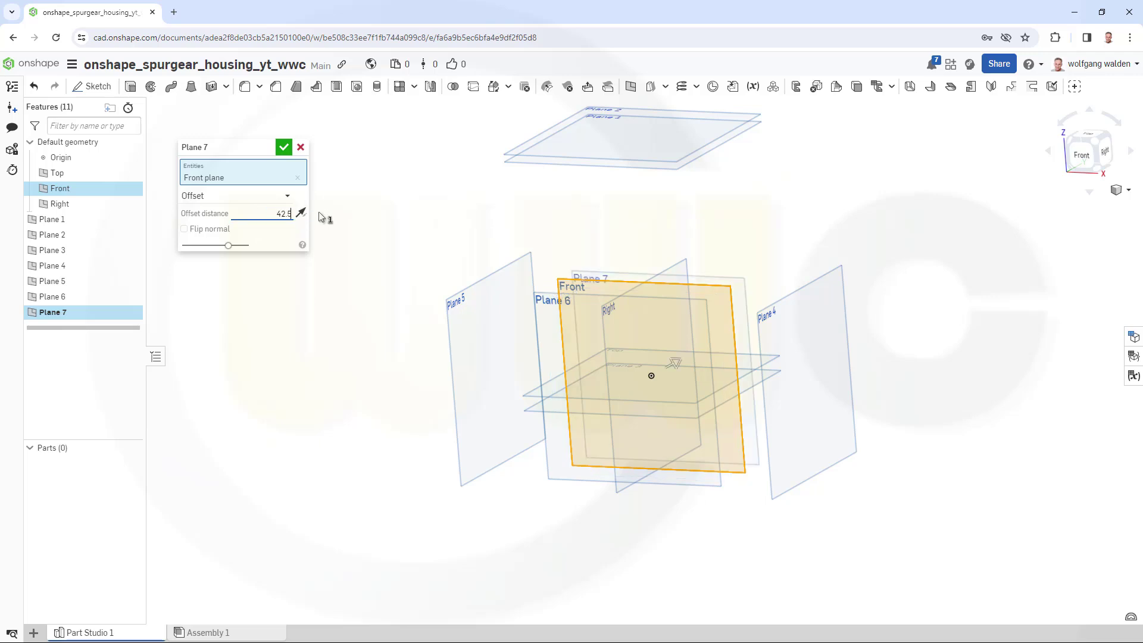
key(Return)
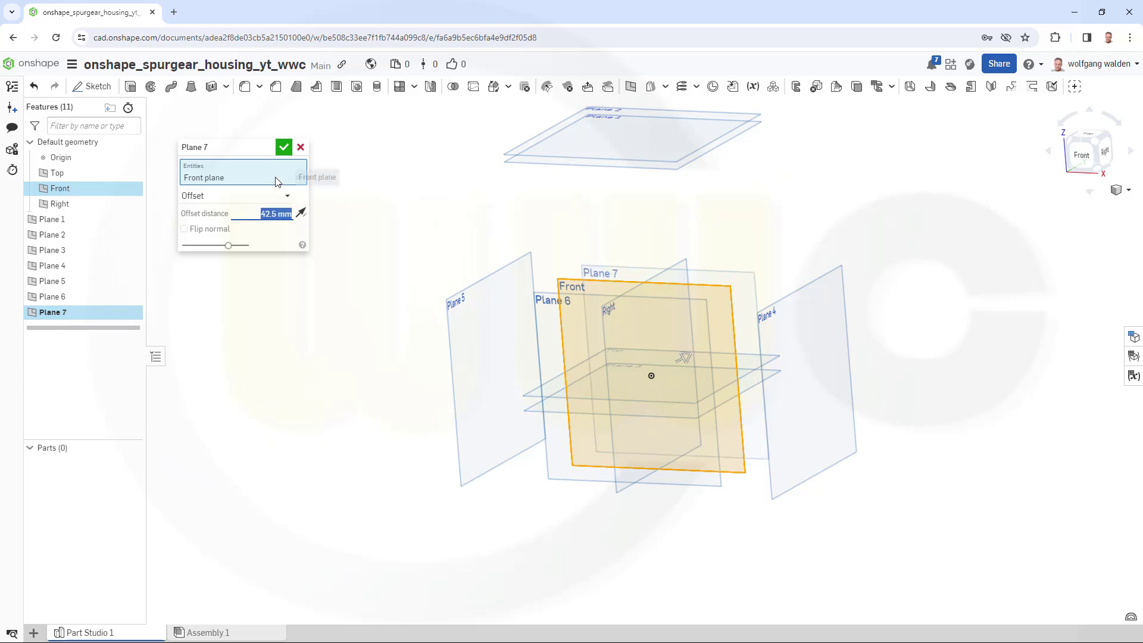
click(283, 148)
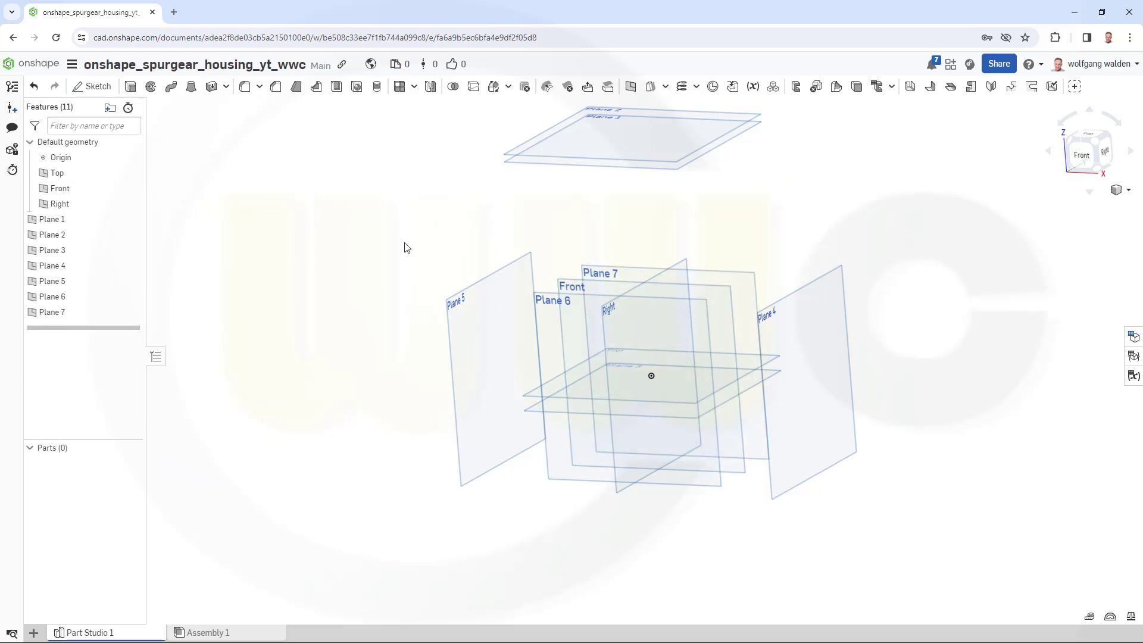
right_drag(408, 250, 532, 231)
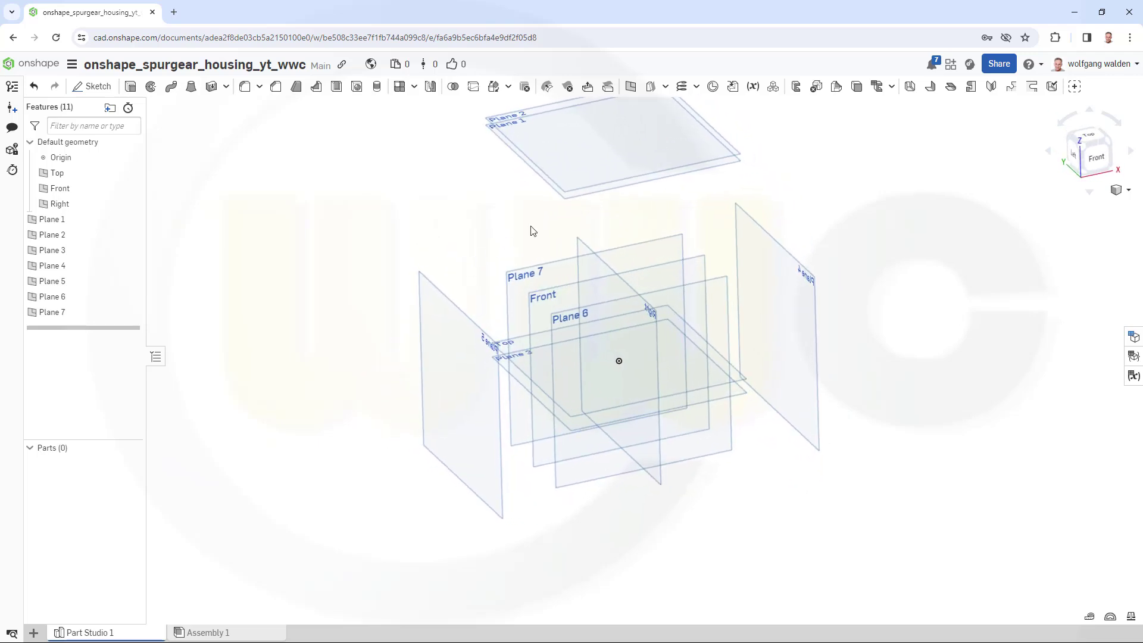
- Create Plane 8 from the Front plane with a 62.5 mm offset
click(630, 87)
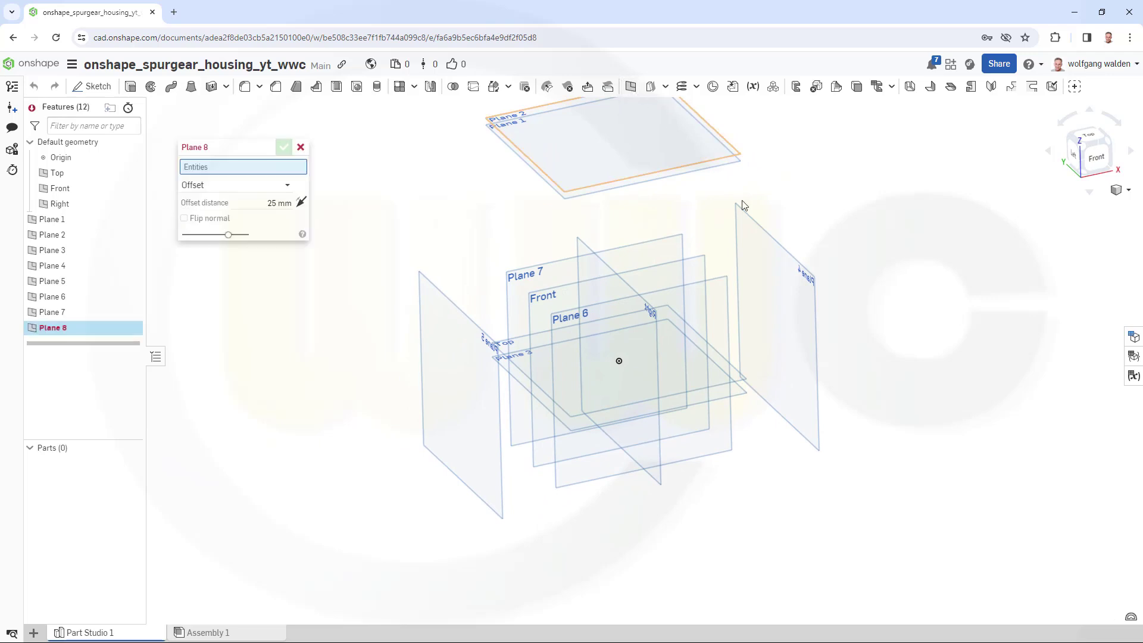
click(699, 261)
click(279, 213)
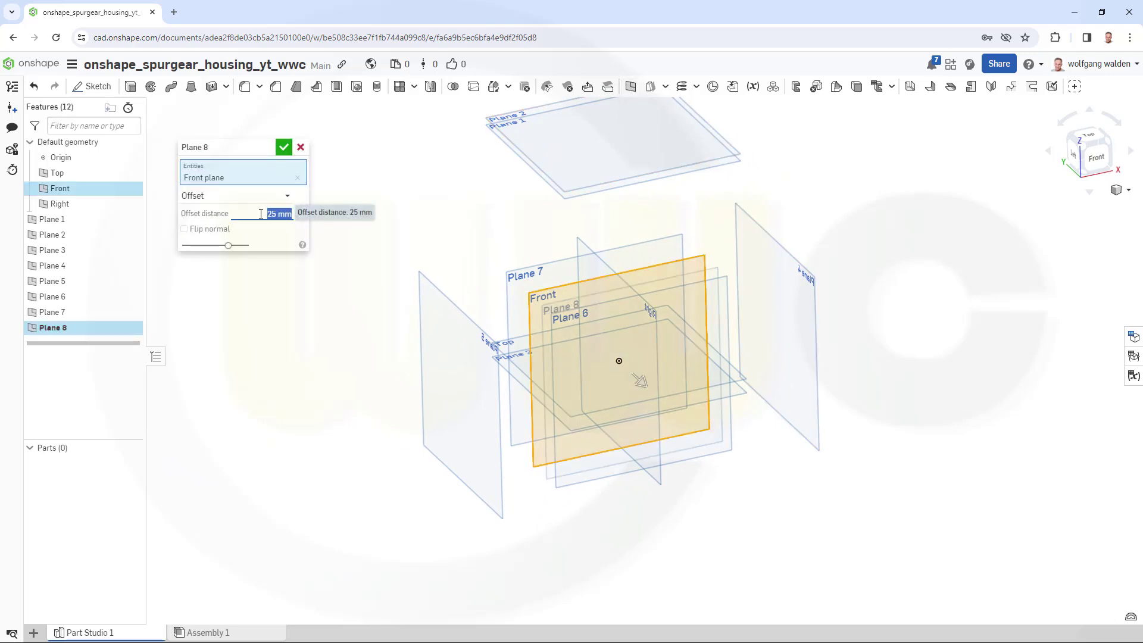
drag(279, 213, 396, 219)
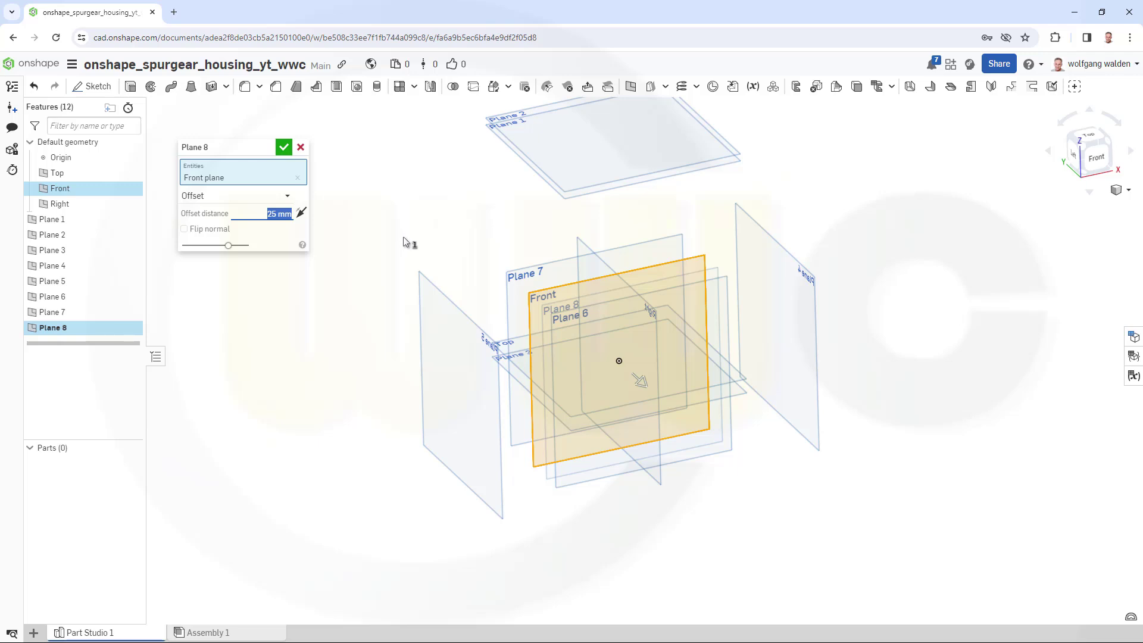
text(62.5)
click(283, 148)
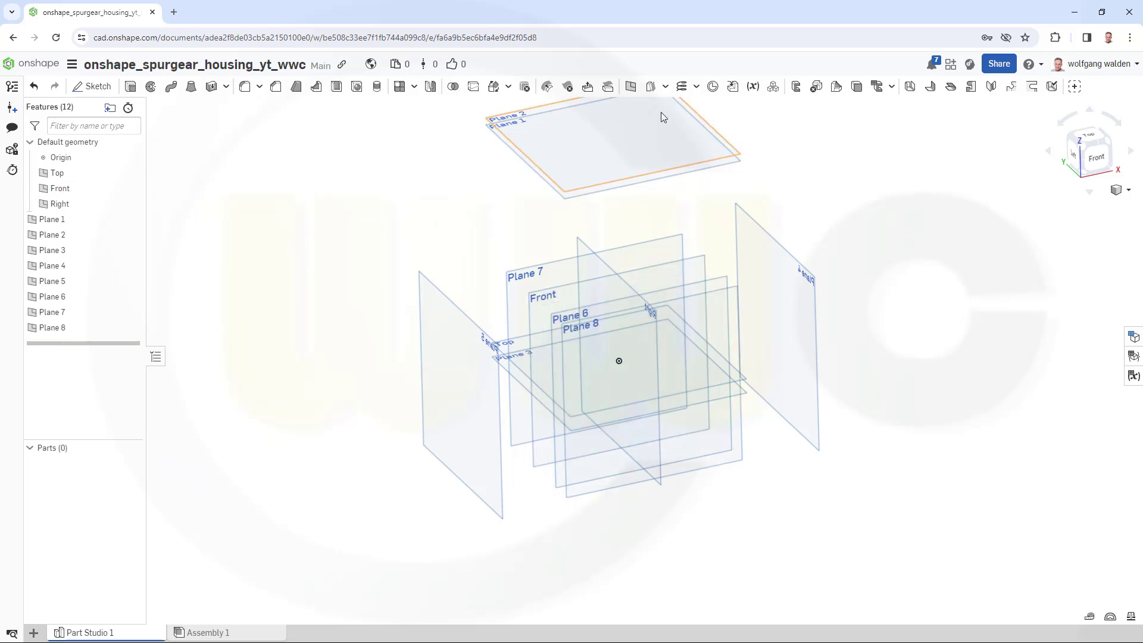
- Create Plane 9 offset 62.5 mm from the Front plane
click(630, 87)
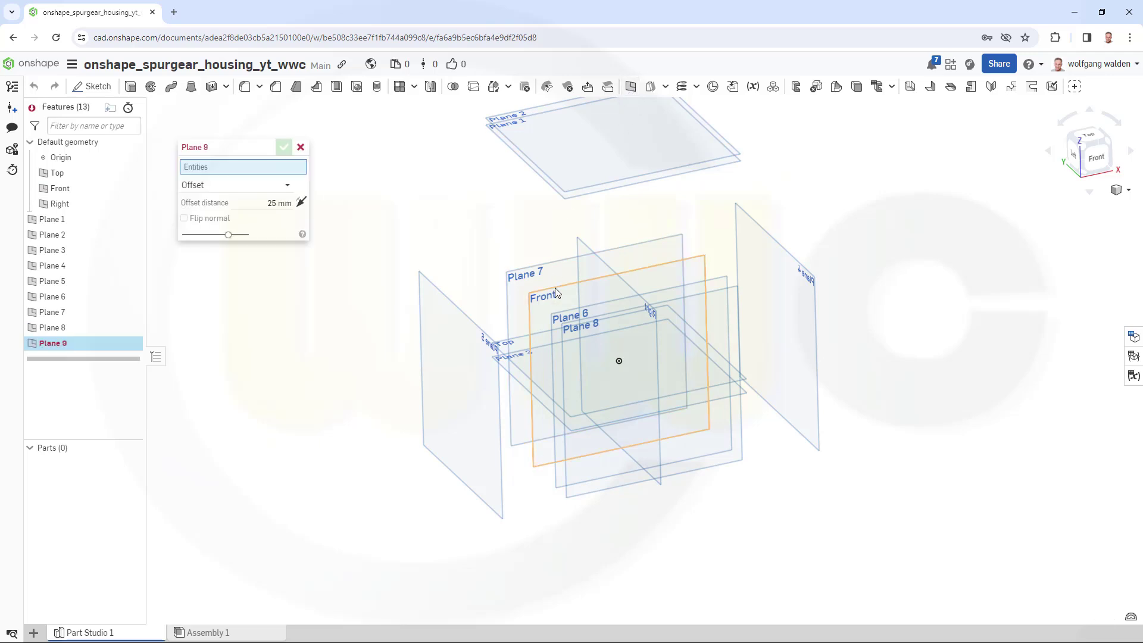
click(555, 287)
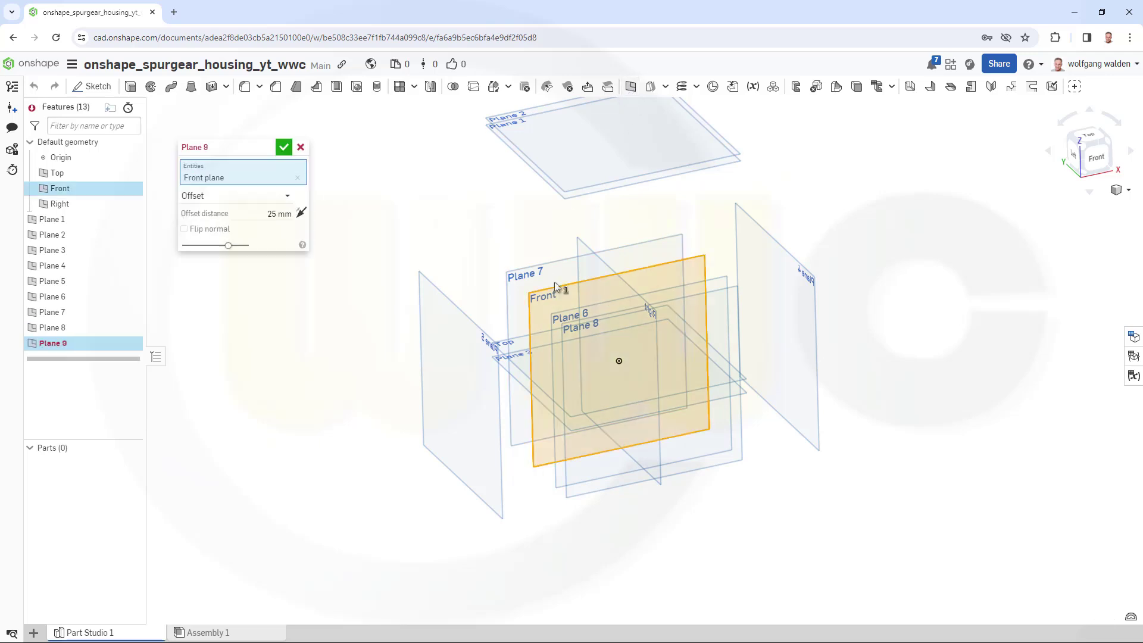
click(260, 214)
drag(277, 214, 364, 222)
text(62.5)
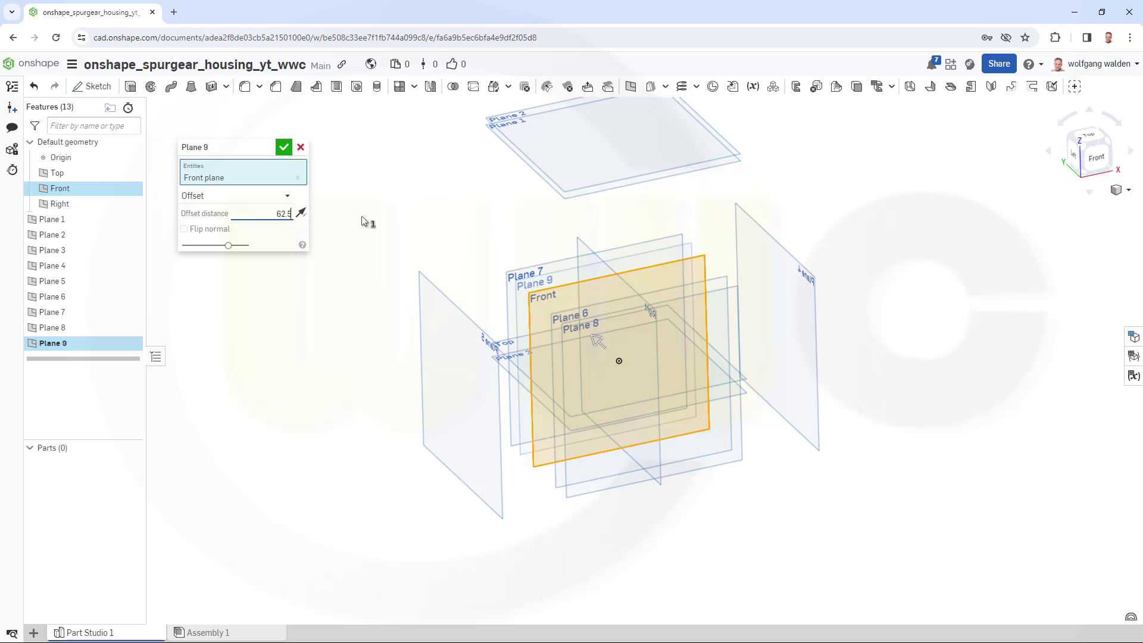
key(Return)
click(283, 148)
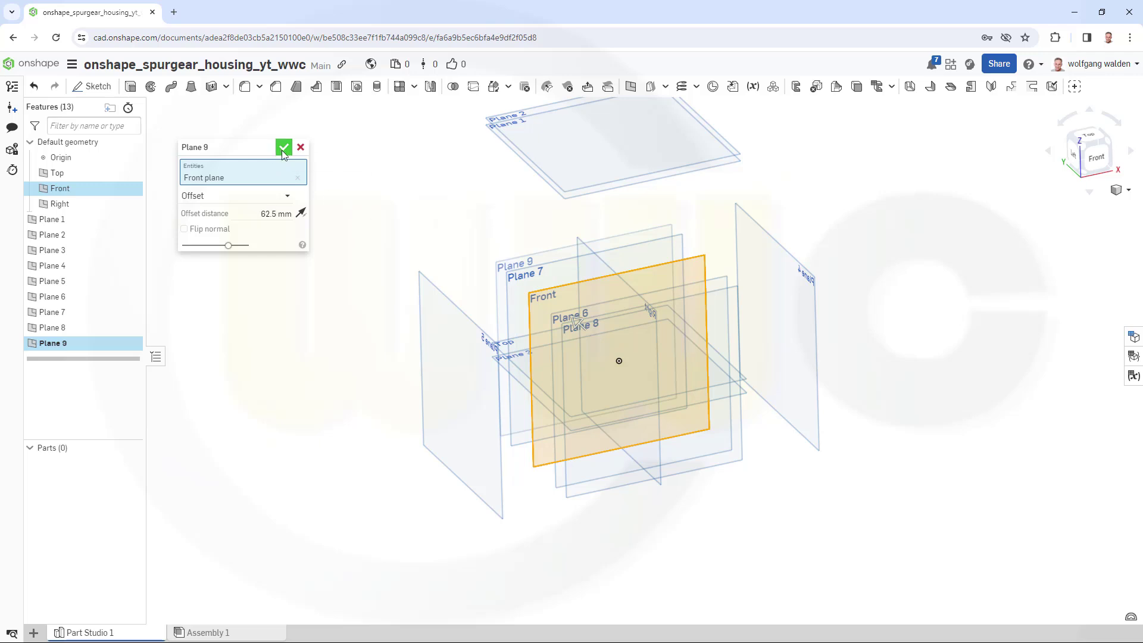
mouse_move(844, 478)
right_down()
mouse_move(873, 454)
mouse_move(831, 428)
mouse_move(841, 466)
mouse_move(791, 482)
mouse_move(819, 464)
mouse_move(824, 444)
mouse_move(891, 448)
mouse_move(831, 454)
mouse_move(853, 472)
right_up()
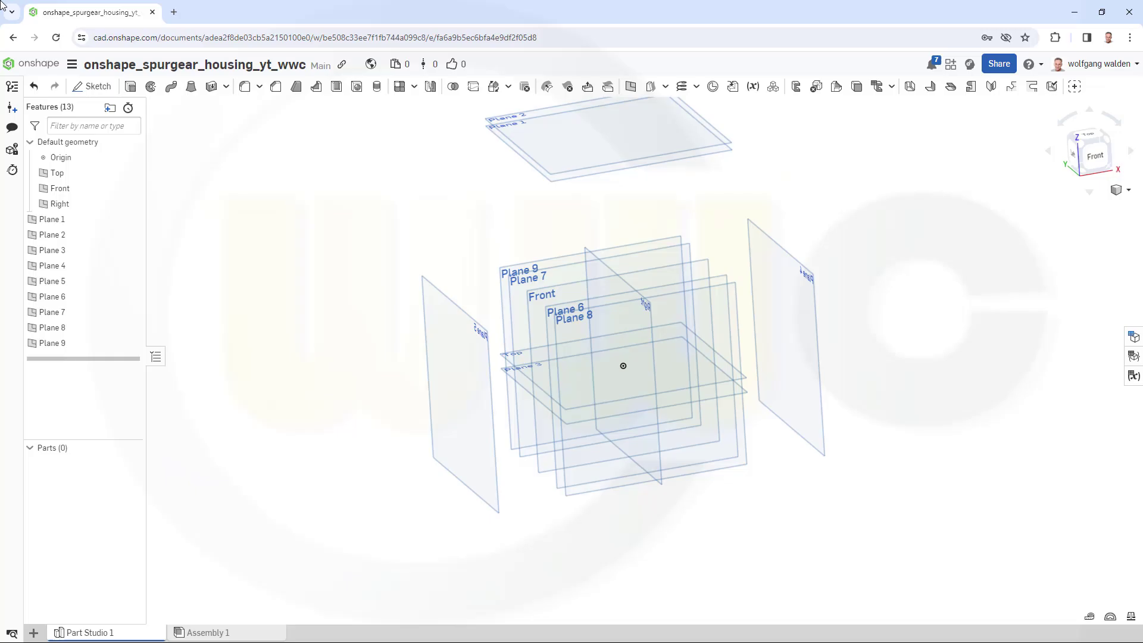
- Rename Plane 1 to '193.94-6' and Plane 2 to '193.94'
right_click(67, 224)
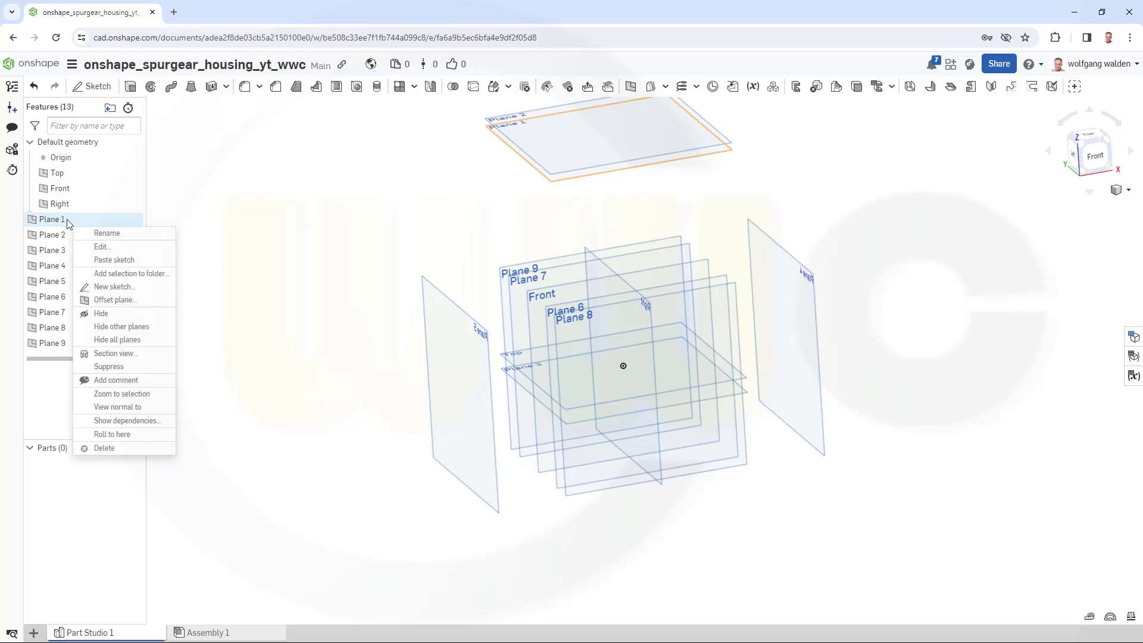
click(118, 238)
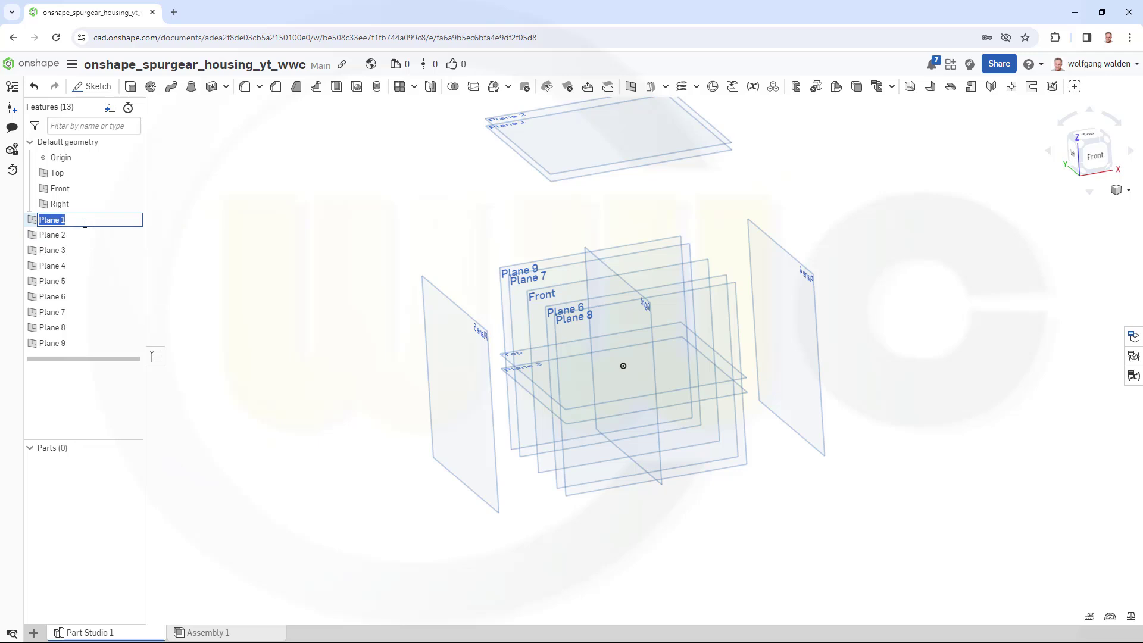
text(193.)
text(94-6)
key(Return)
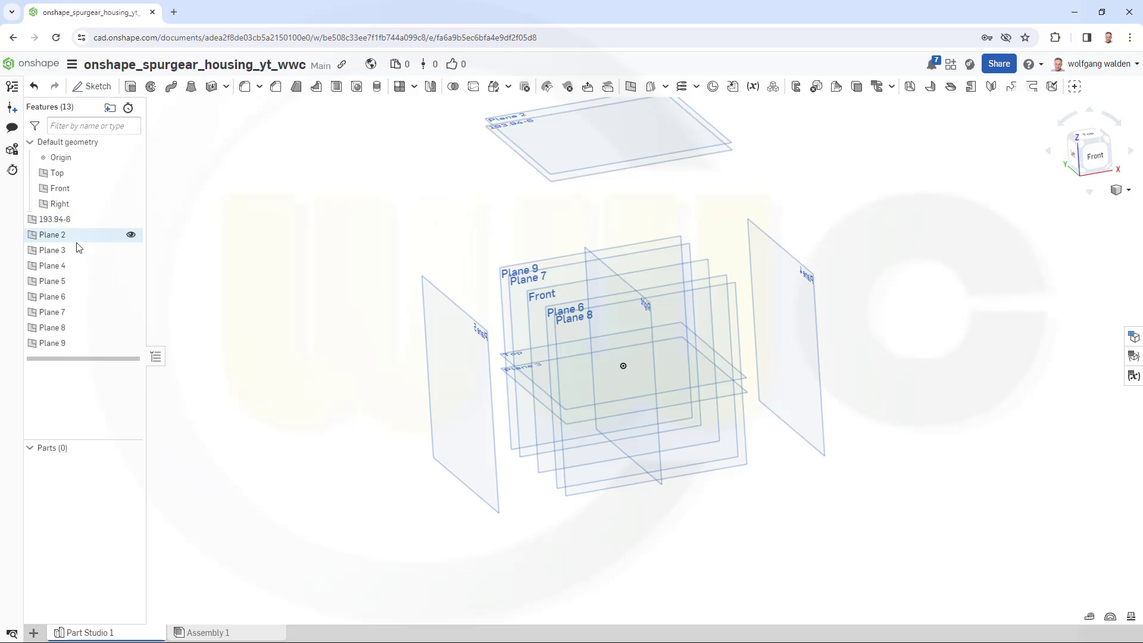
right_click(77, 236)
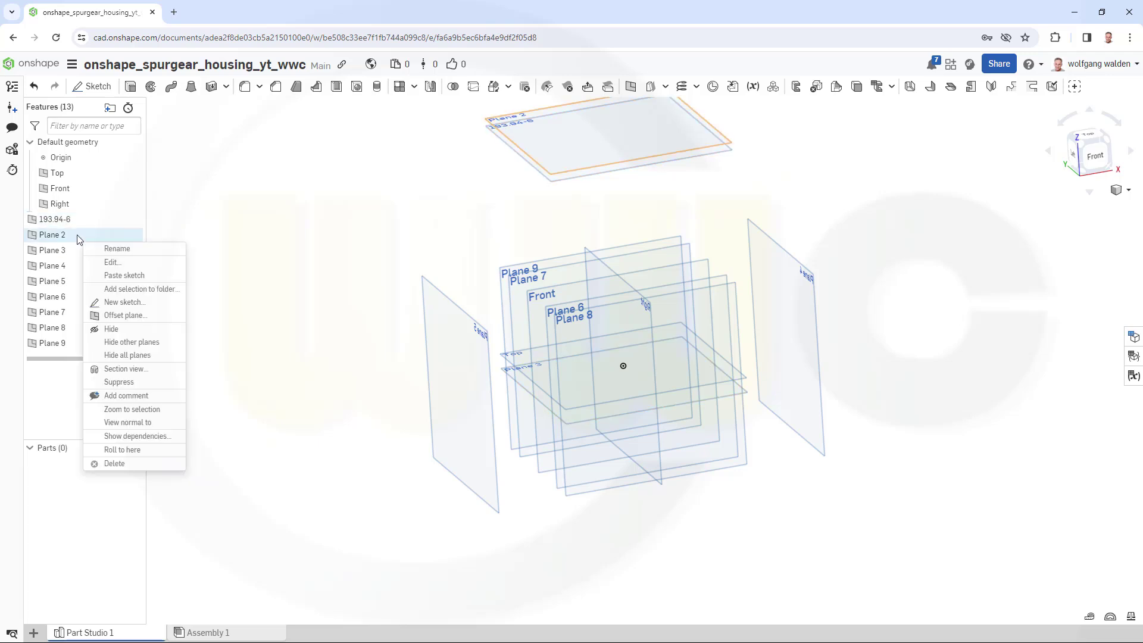
click(110, 248)
text(193.94)
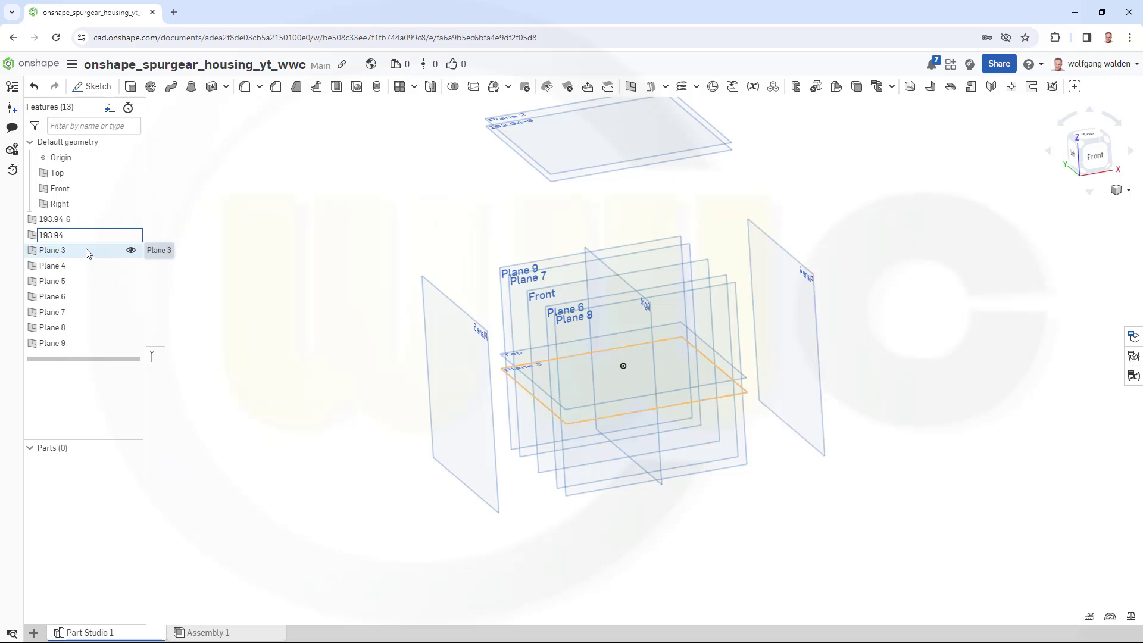
click(83, 252)
- Rename Plane 3 to '-12' and Plane 4 to '135'
right_click(84, 253)
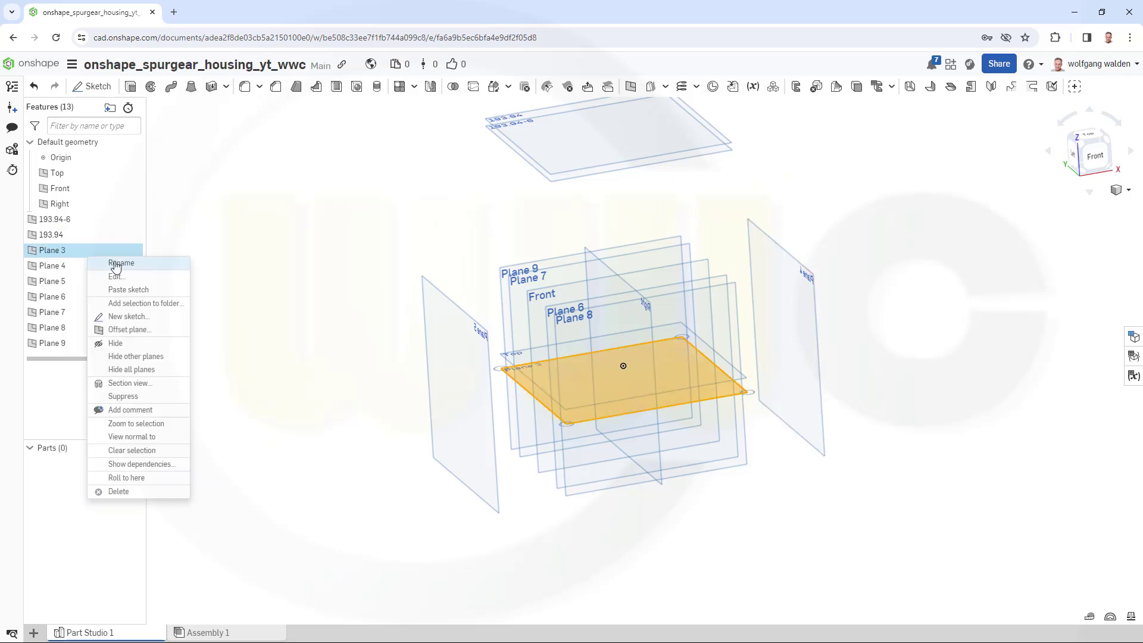
click(114, 262)
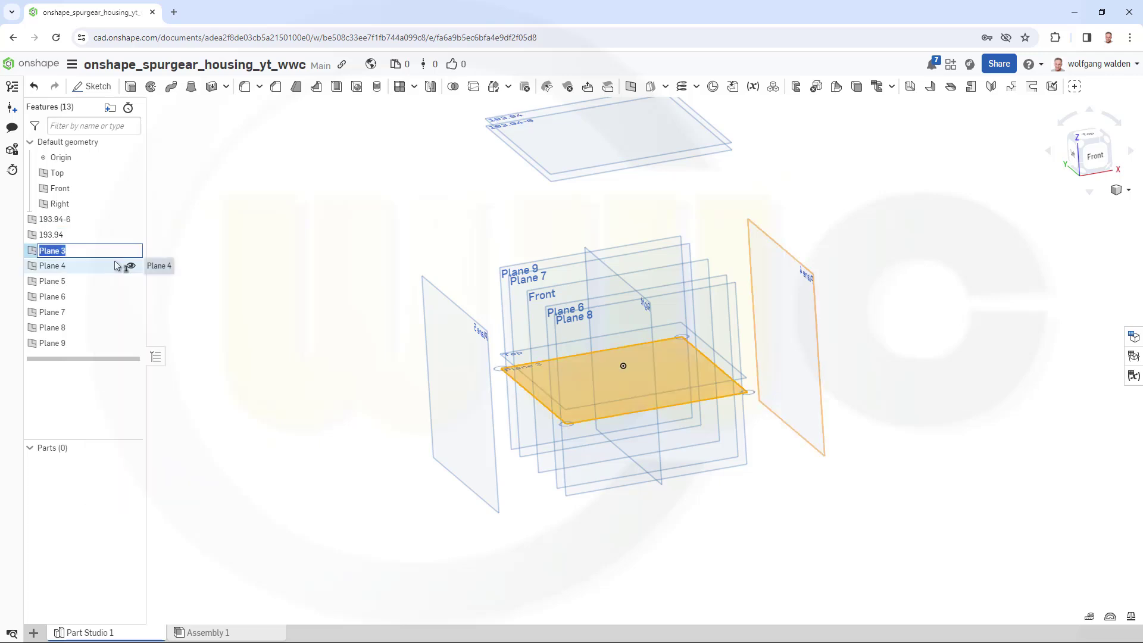
key(BackSpace)
text(-12)
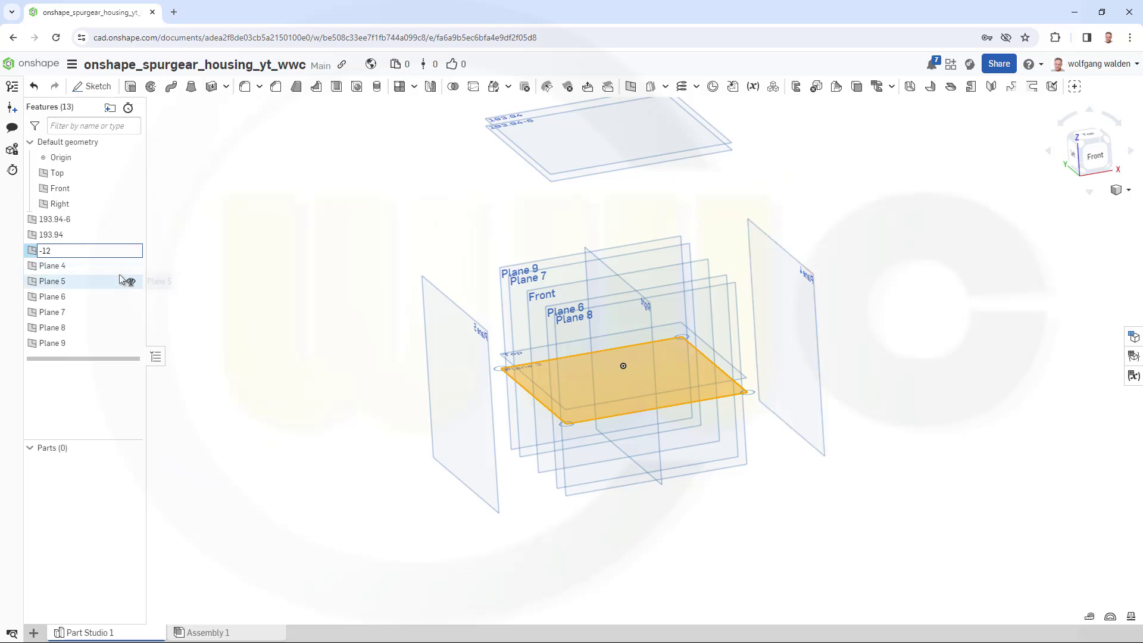
click(122, 281)
right_click(81, 269)
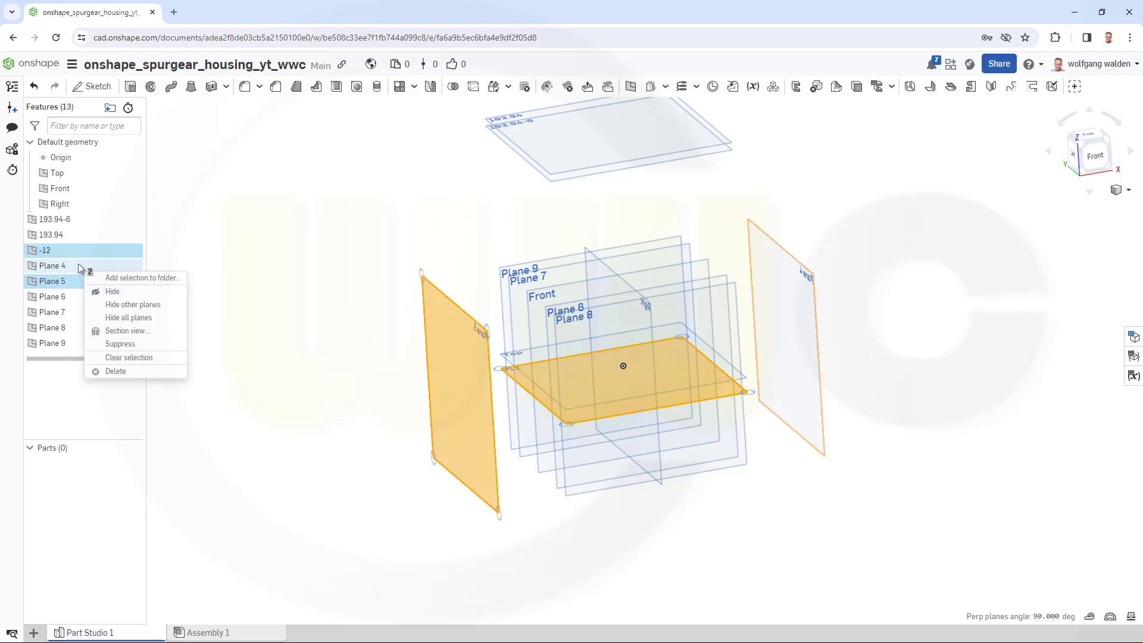
key(Escape)
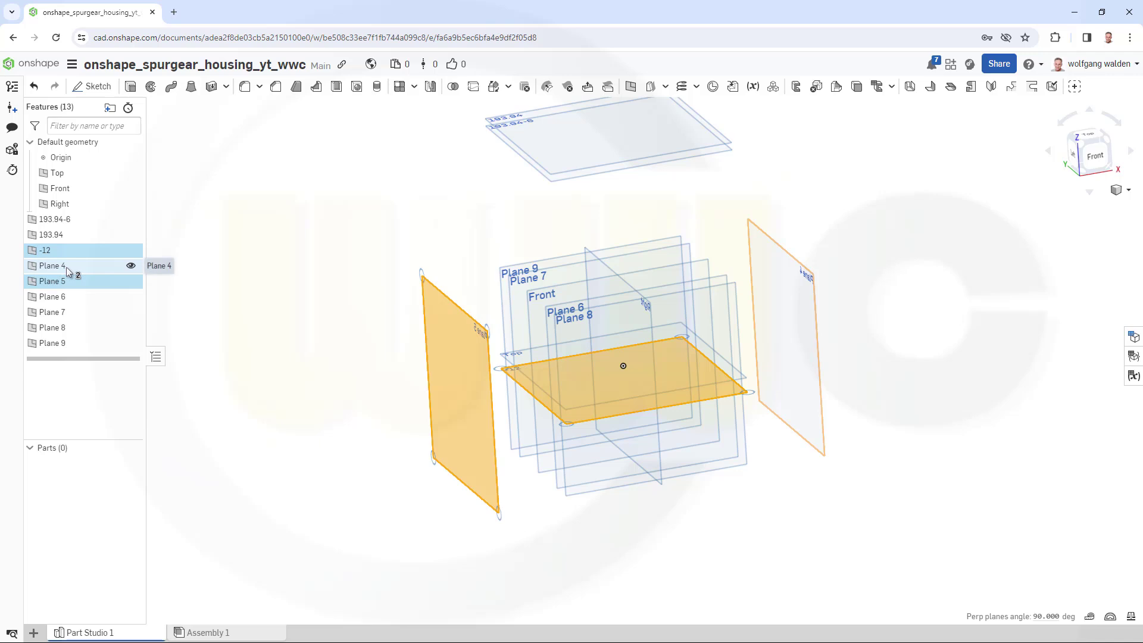
right_click(68, 271)
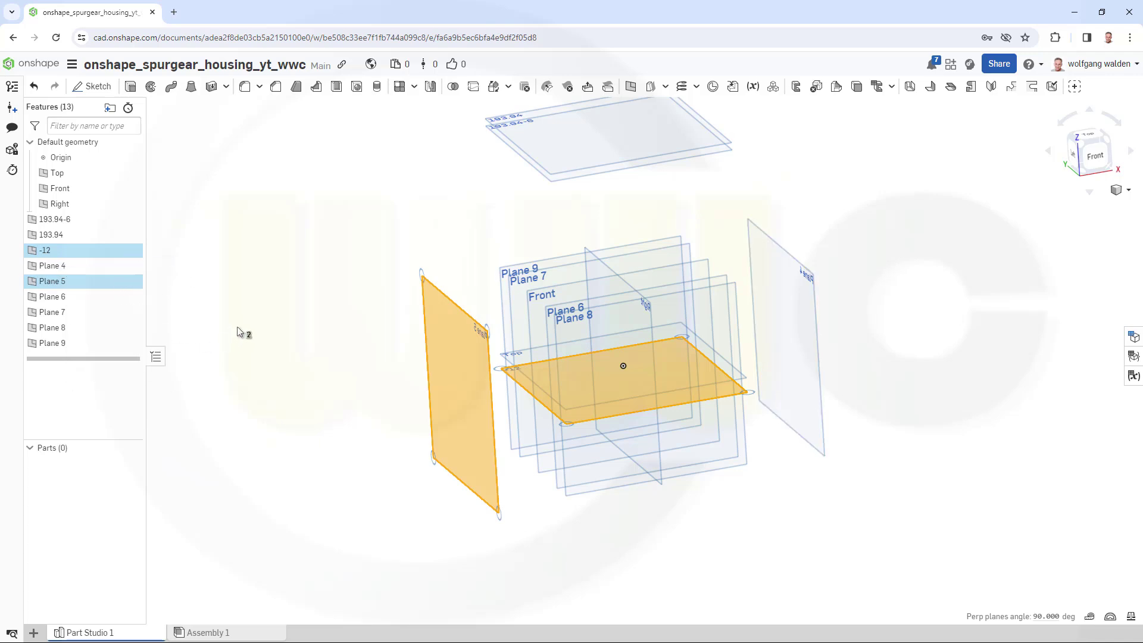
click(237, 327)
right_click(71, 272)
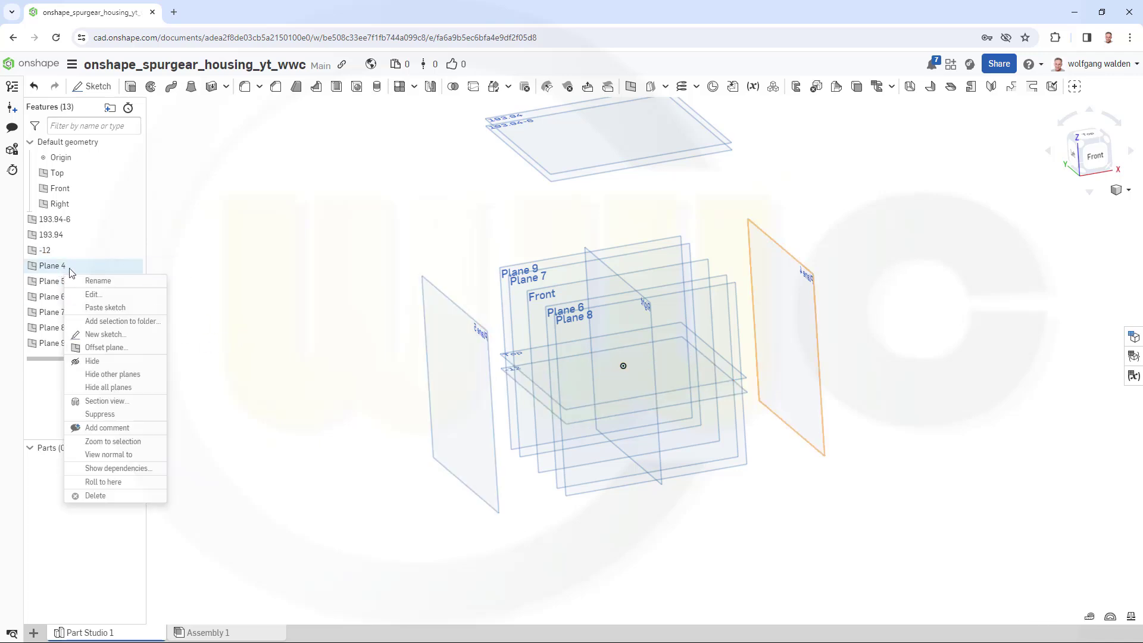
click(95, 281)
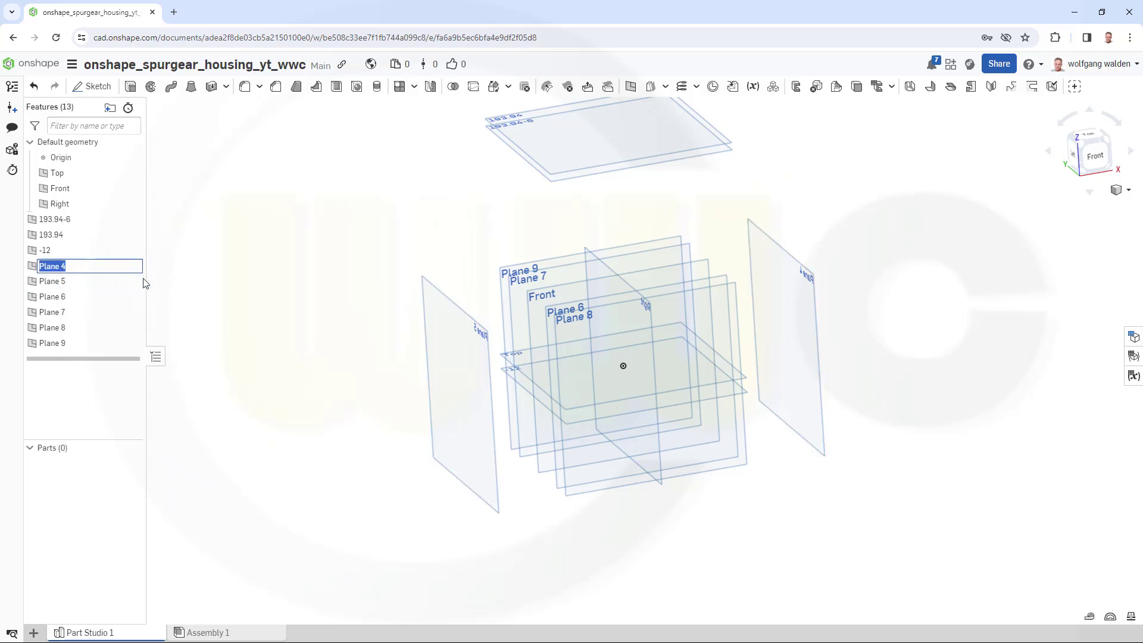
text(135)
key(Return)
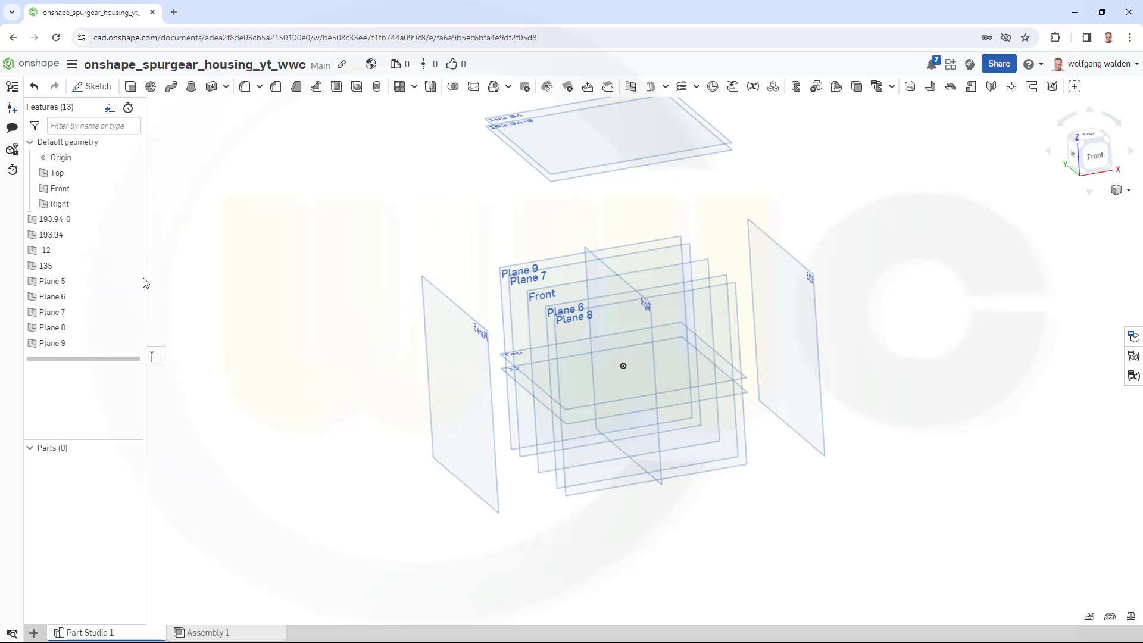
- Rename Plane 5 to '-135' and Plane 6 to '42.5'
right_click(71, 282)
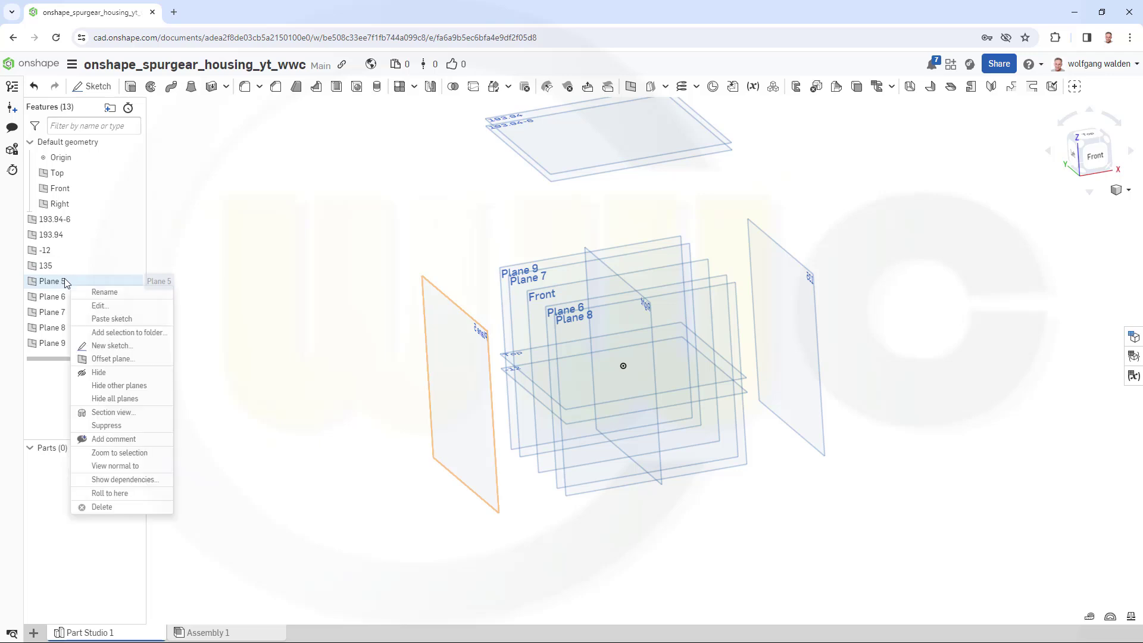
click(97, 294)
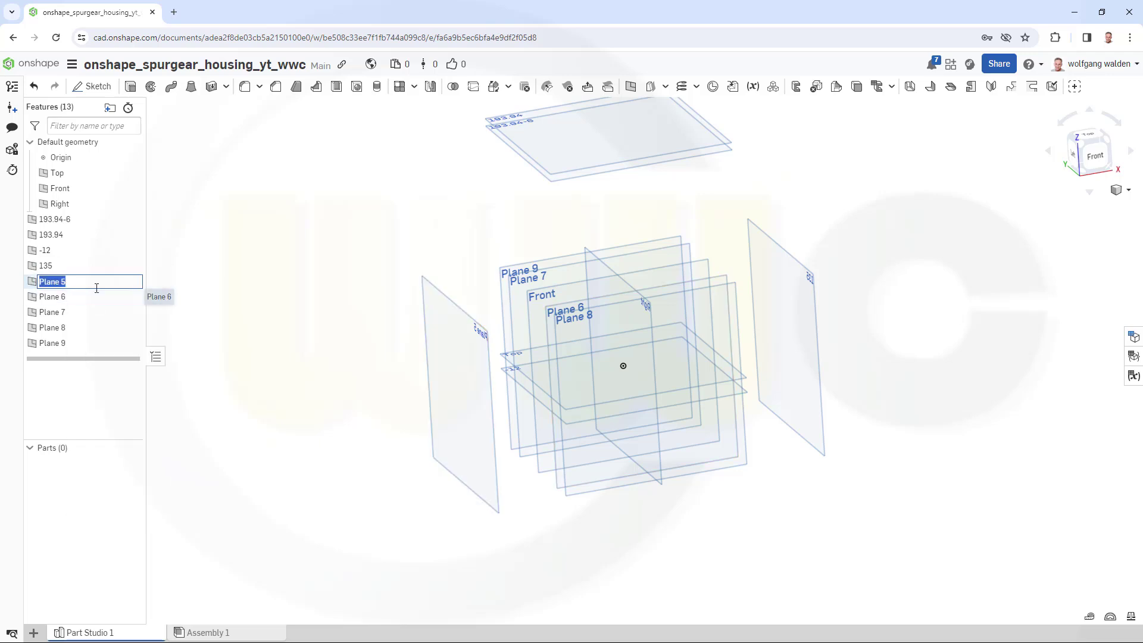
text(-135)
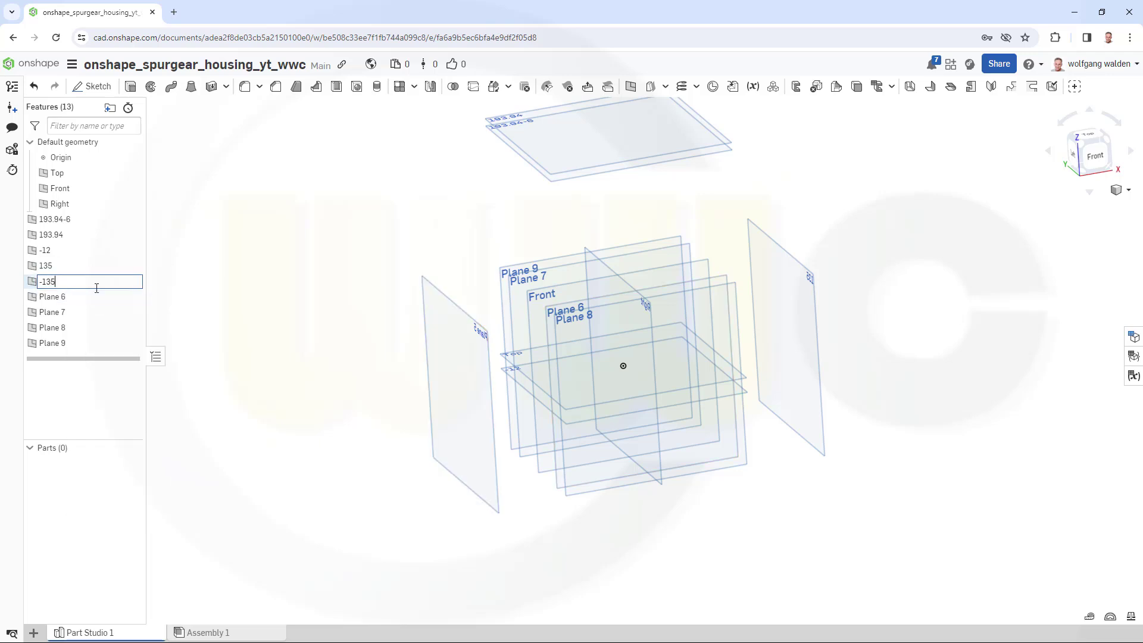
key(Return)
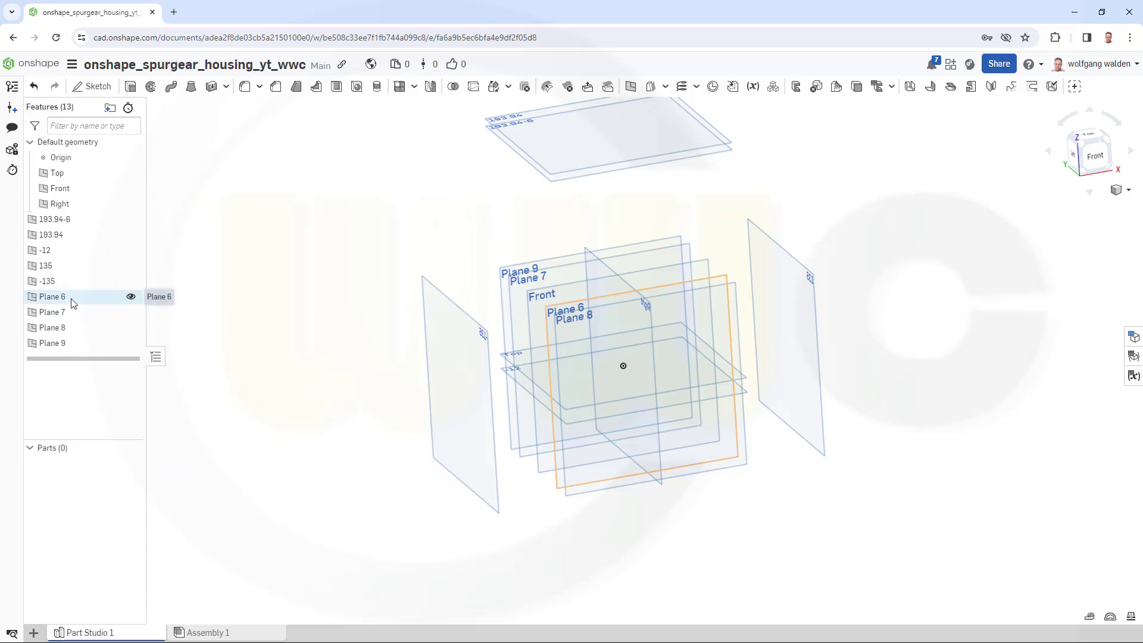
click(73, 303)
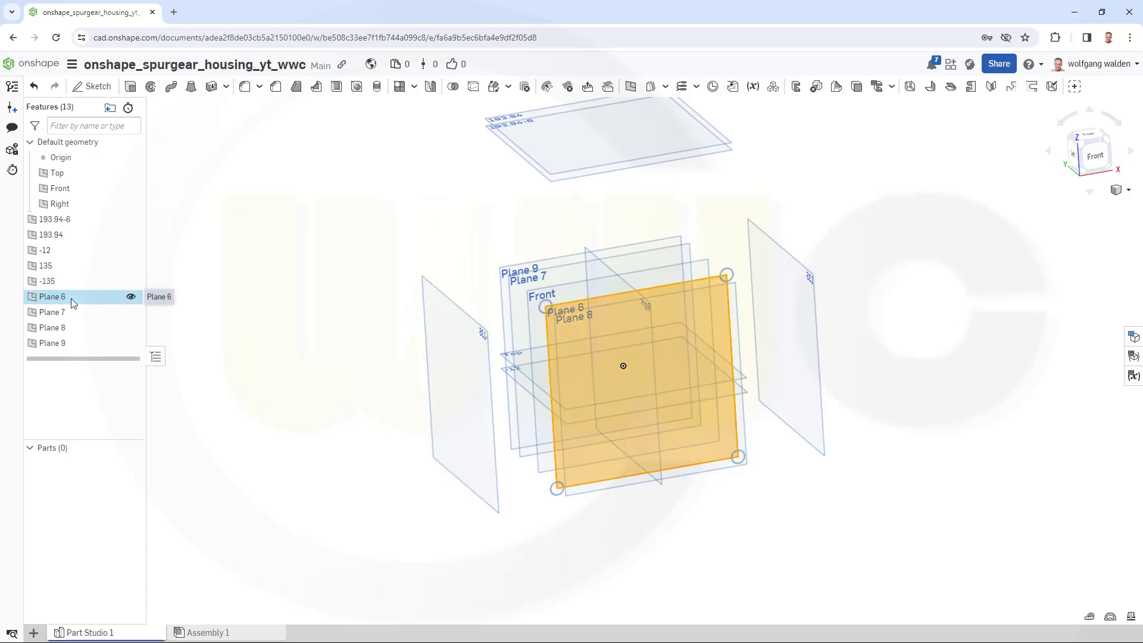
right_click(70, 298)
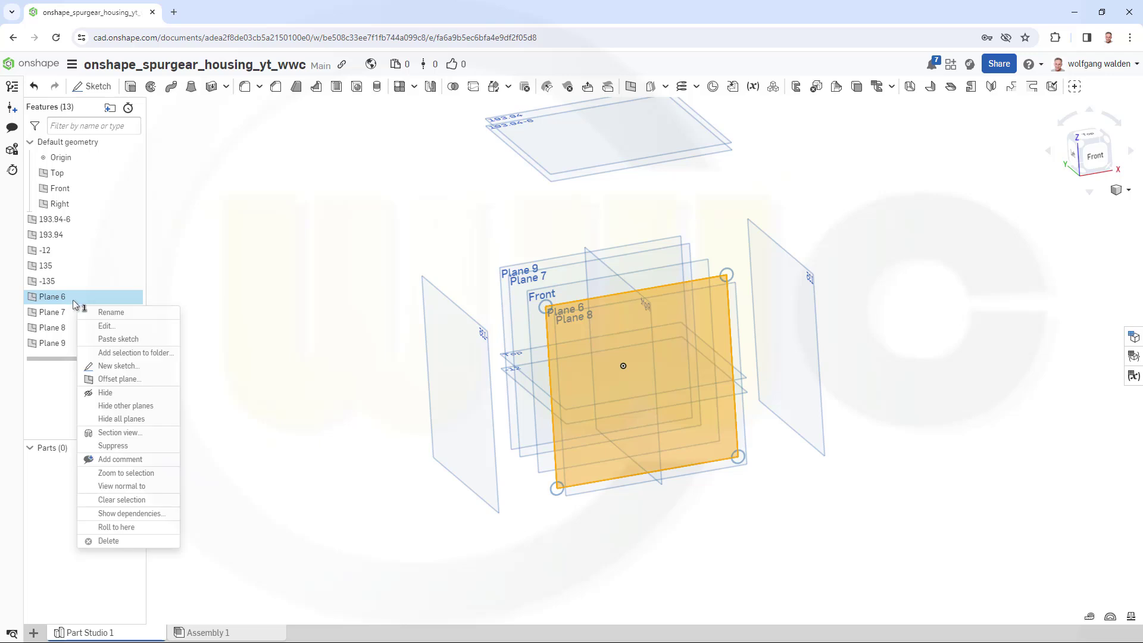
click(86, 312)
text(42.5)
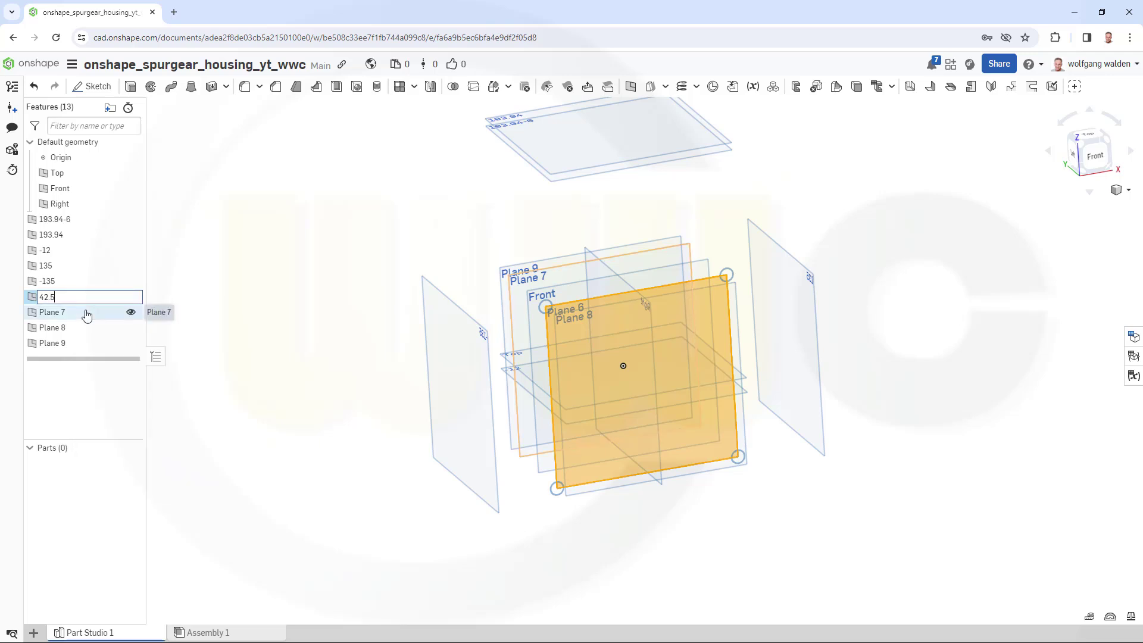
key(Return)
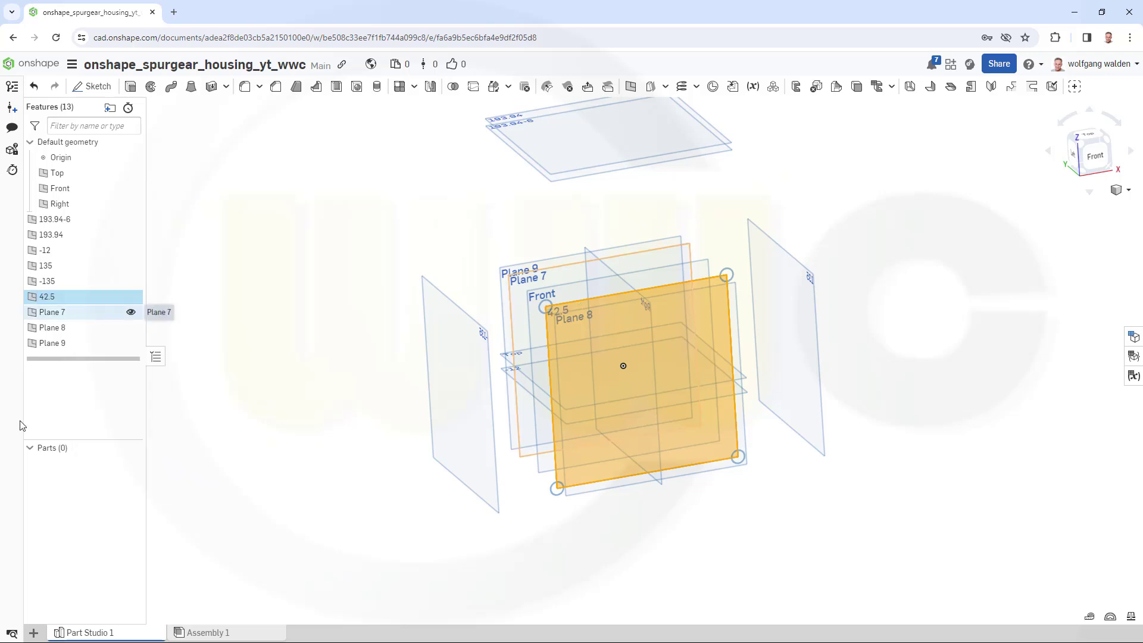
- Rename Planes 7, 8 and 9 to '-42.5', '62.5' and '-62.5'
right_click(55, 318)
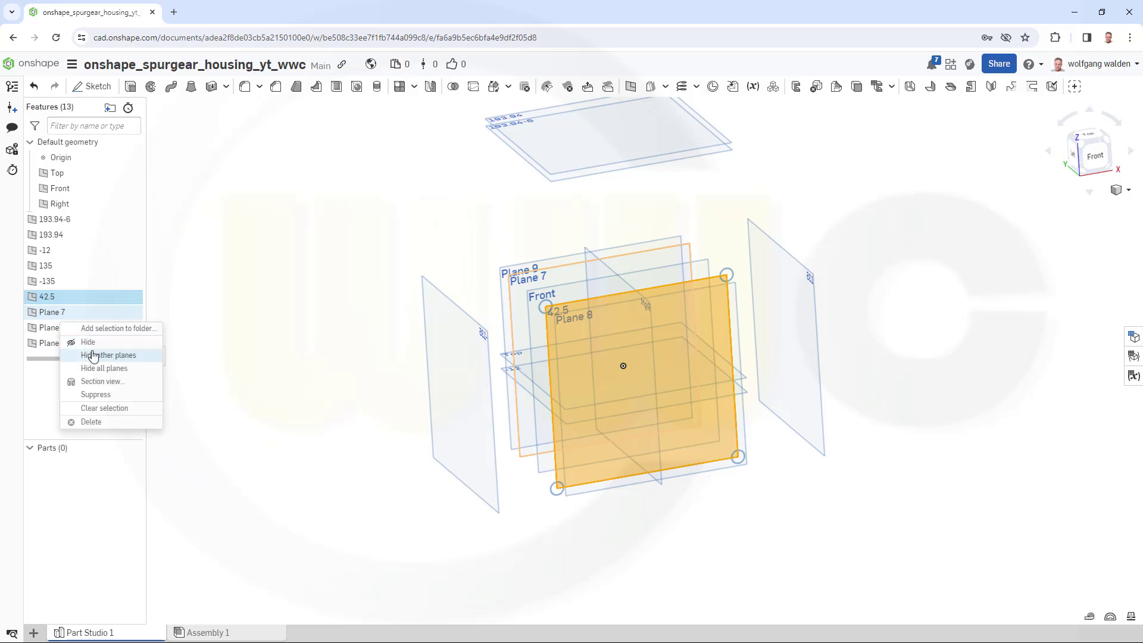
click(235, 360)
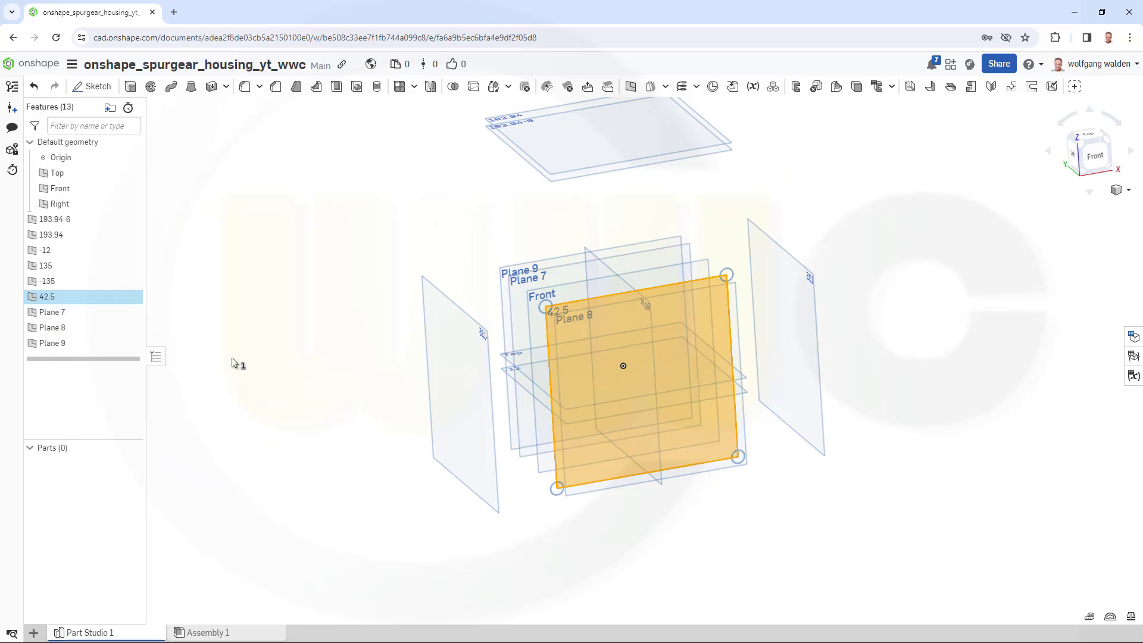
right_click(60, 312)
click(90, 322)
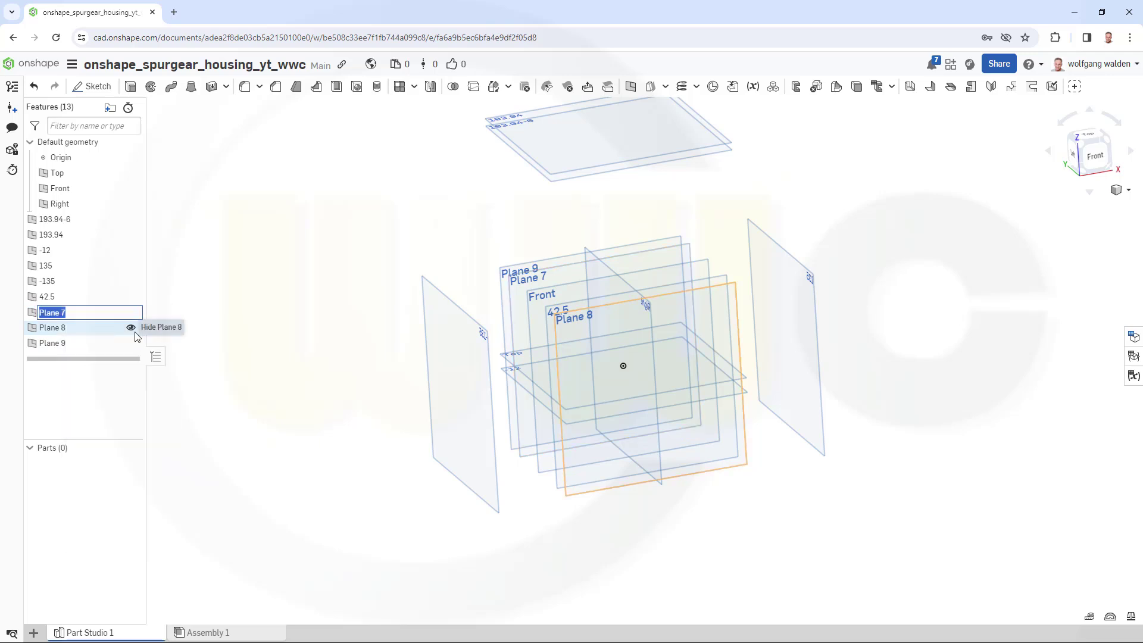
text(-42.5)
key(Return)
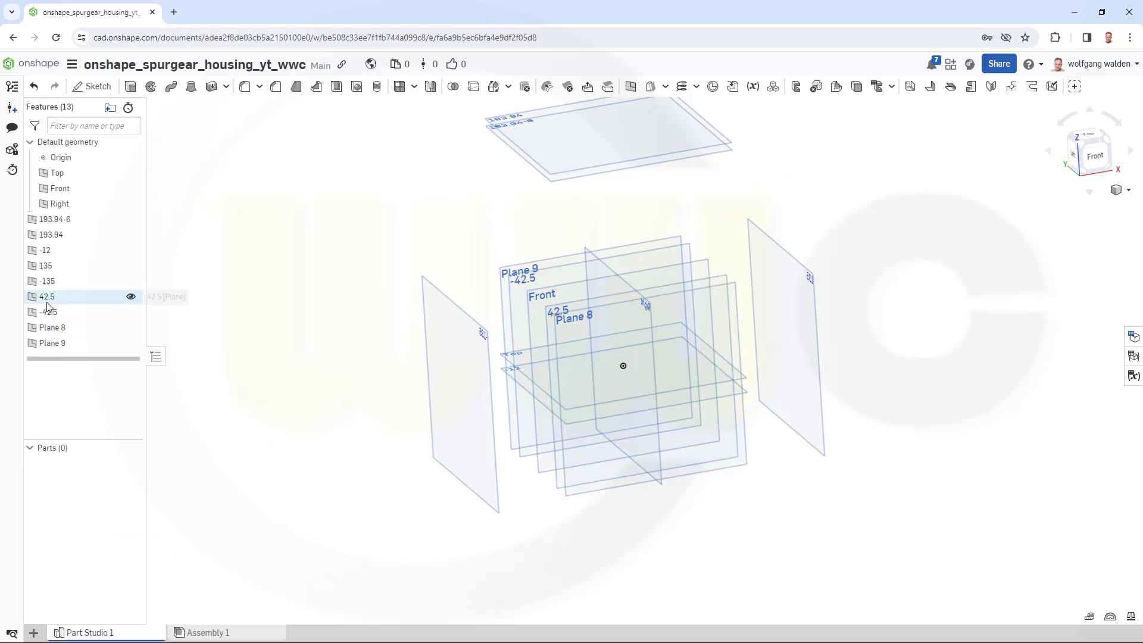
right_click(70, 330)
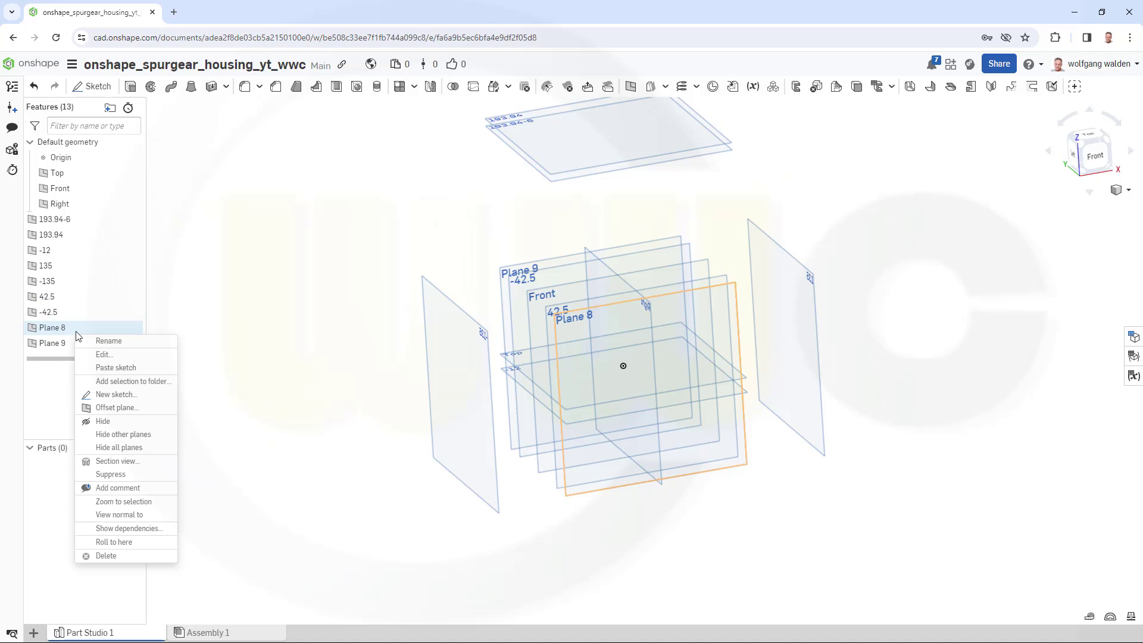
click(106, 343)
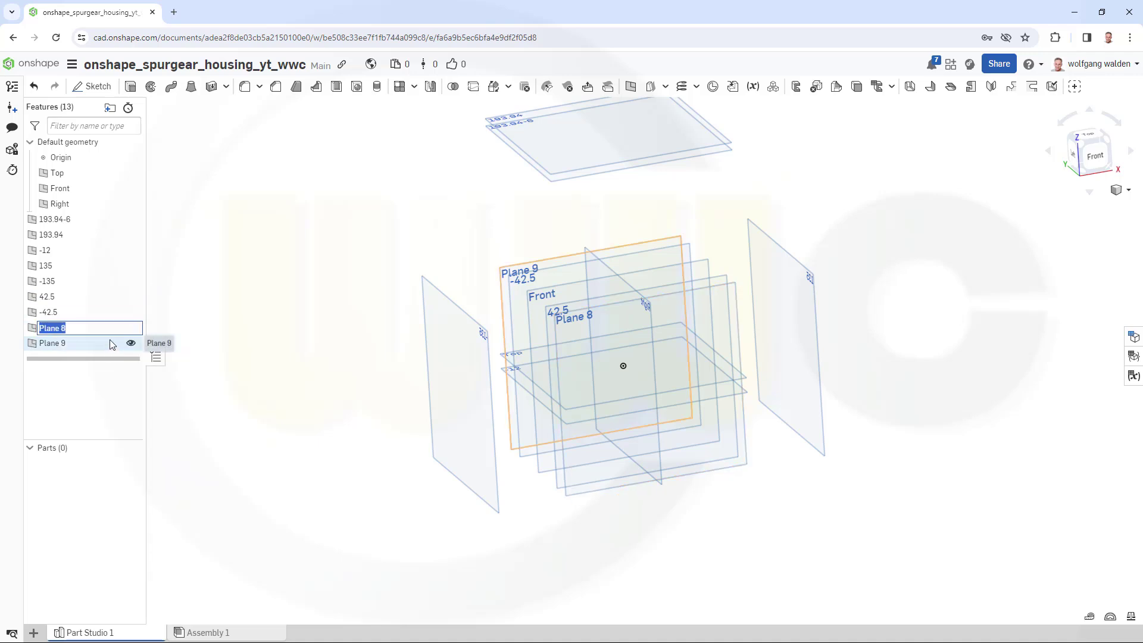
text(62.5)
key(Return)
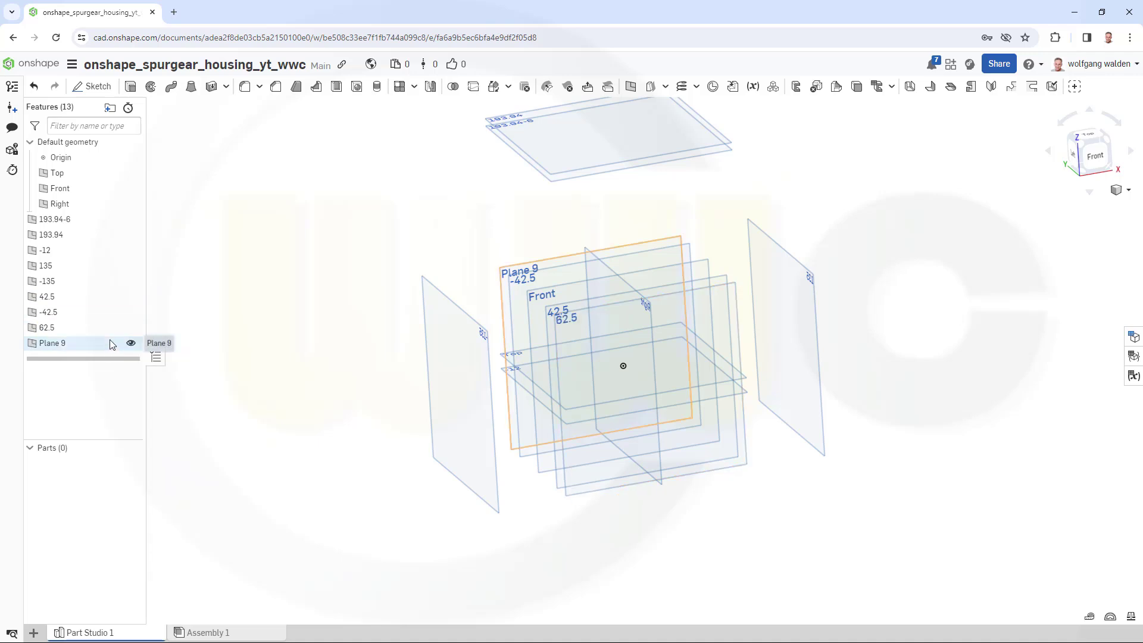
right_click(71, 347)
click(106, 357)
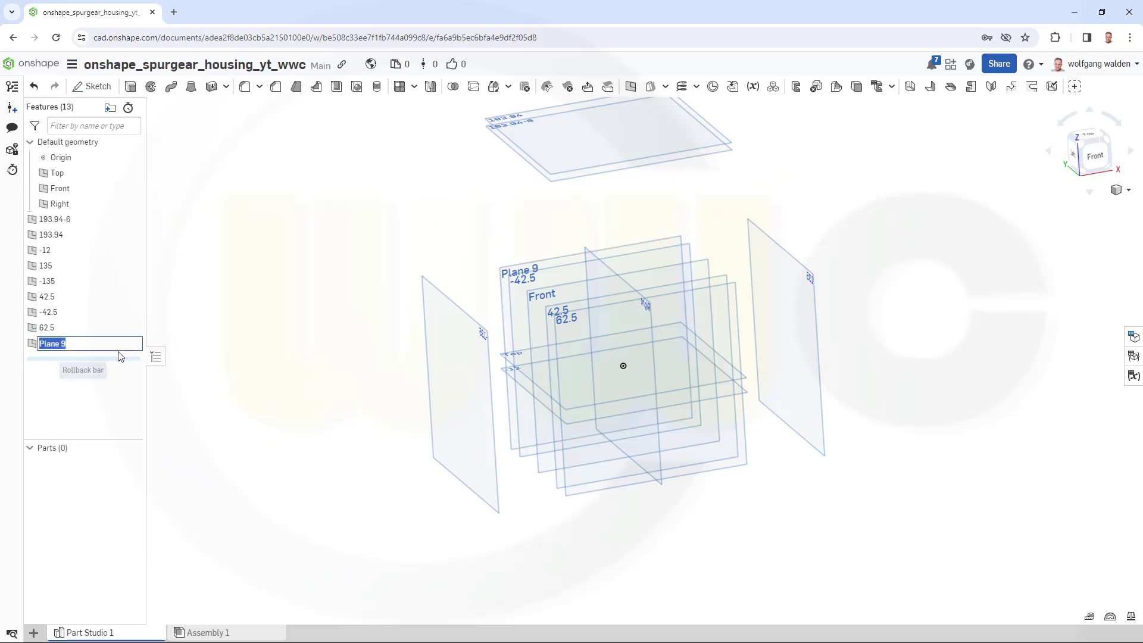
text(-62)
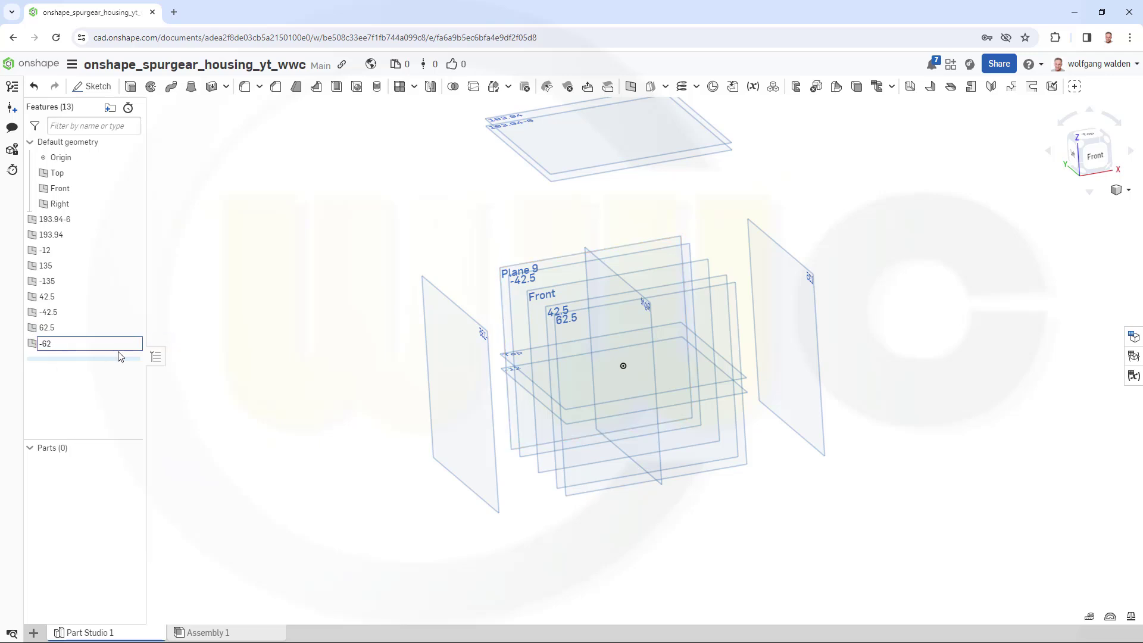
text(.5)
key(Return)
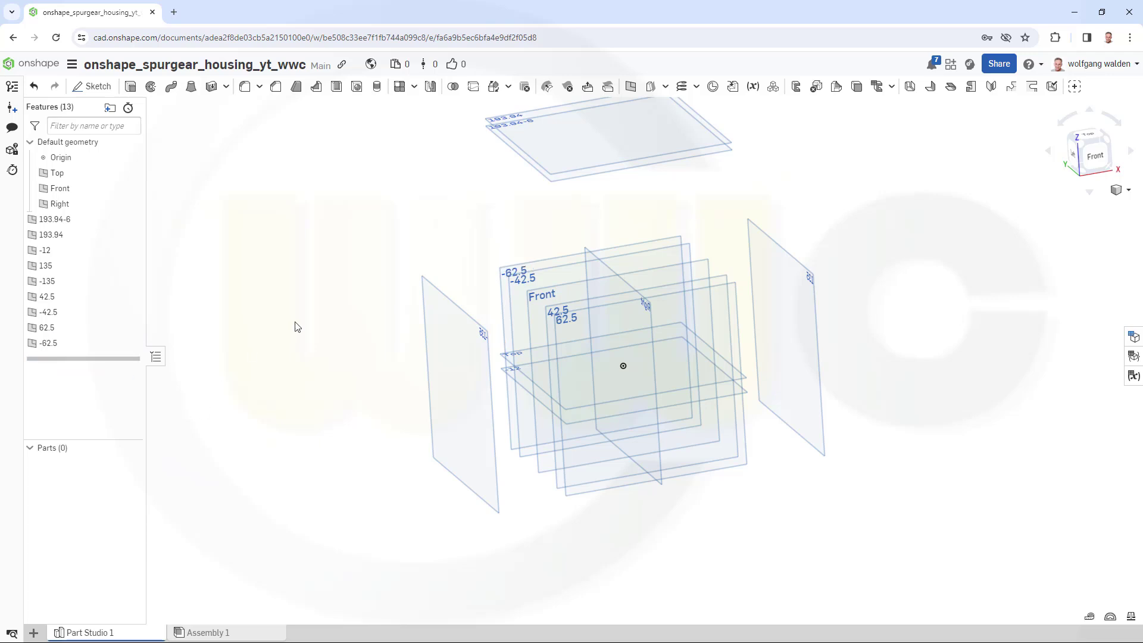
key(Escape)
- Start a sketch on the Front plane and draw a corner rectangle
mouse_move(839, 368)
right_down()
mouse_move(829, 359)
mouse_move(834, 385)
mouse_move(814, 383)
mouse_move(825, 397)
right_up()
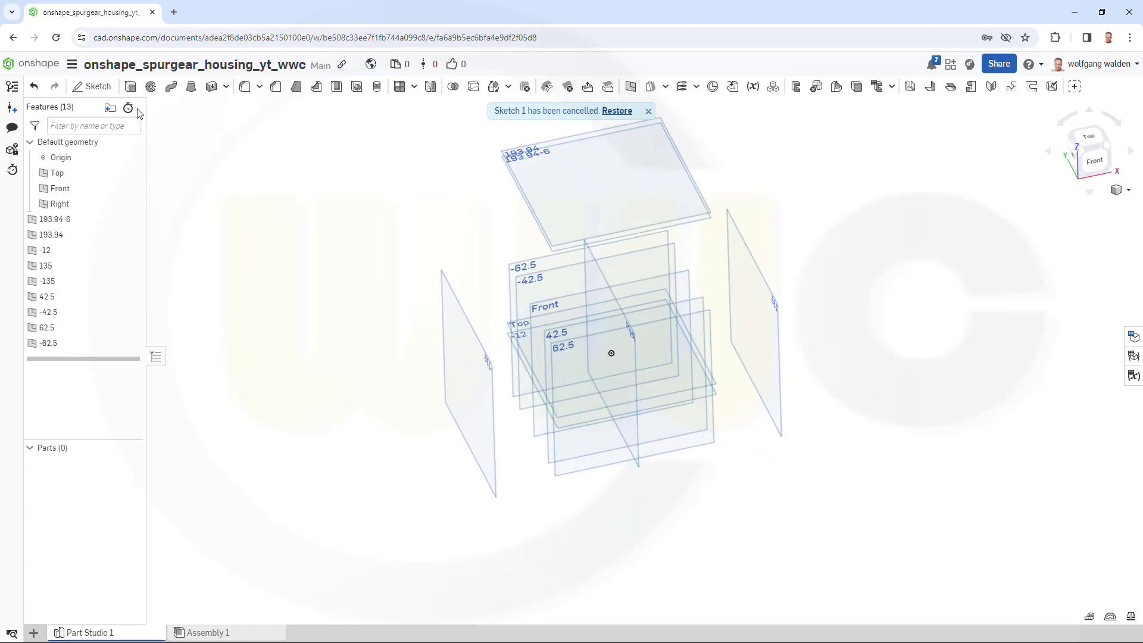
click(95, 87)
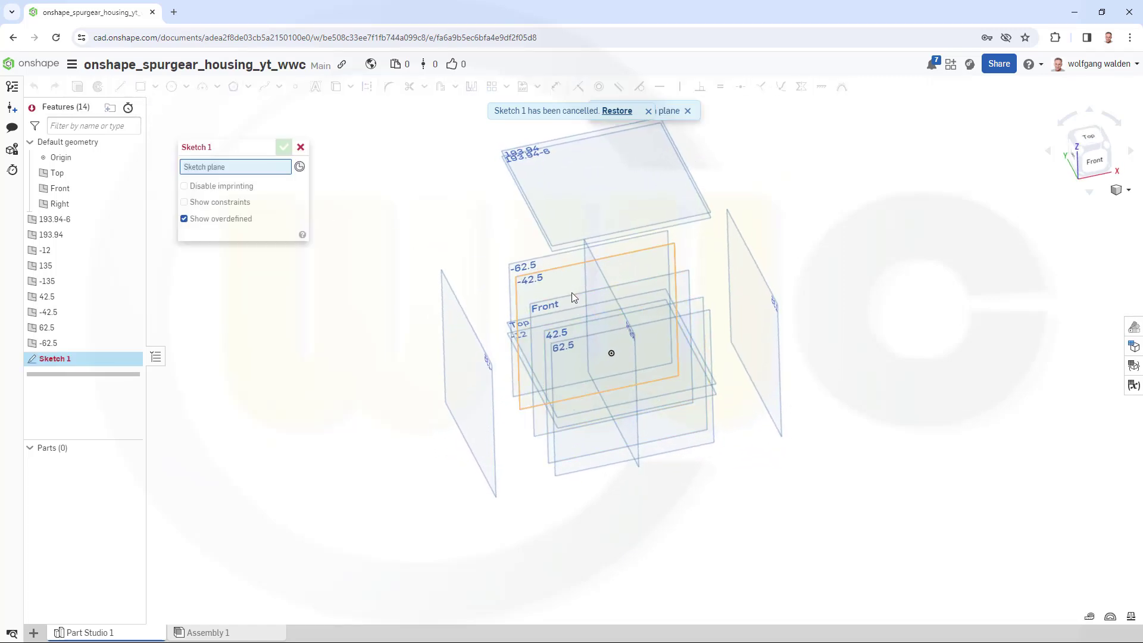
click(572, 295)
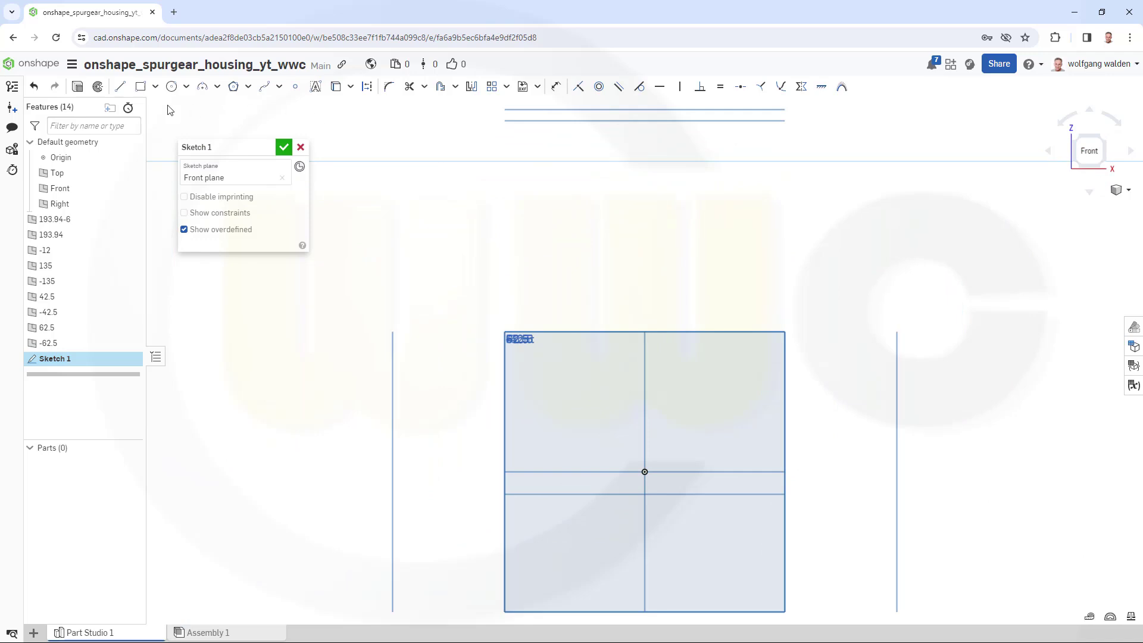
click(141, 87)
key(Escape)
scroll(474, 218, down, 2)
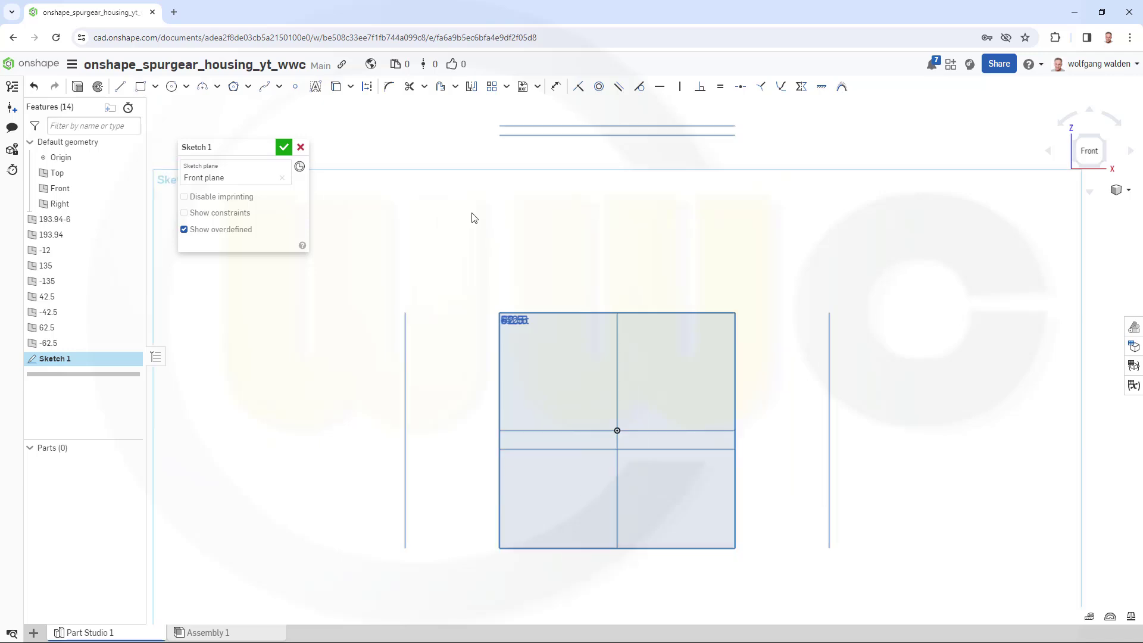
scroll(474, 218, down, 2)
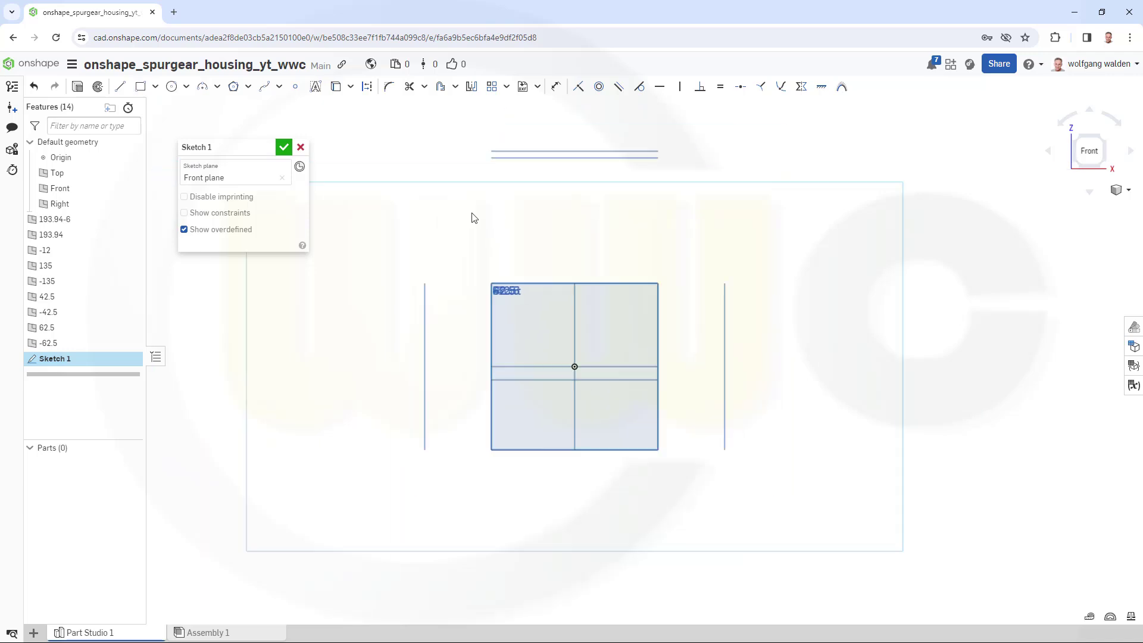
click(141, 87)
click(450, 138)
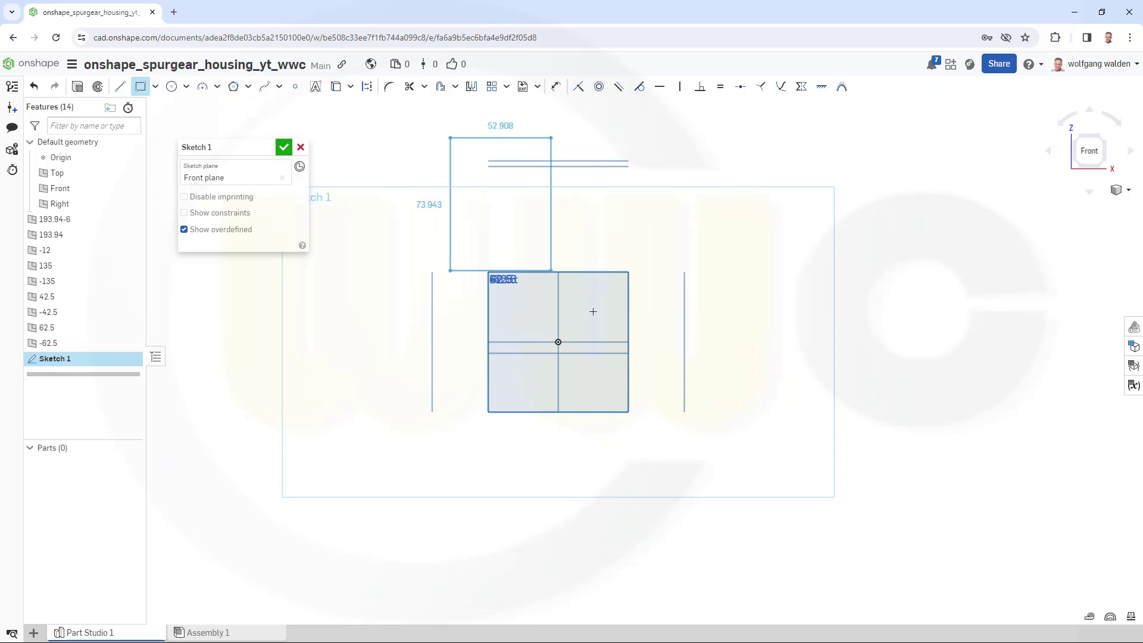
click(667, 381)
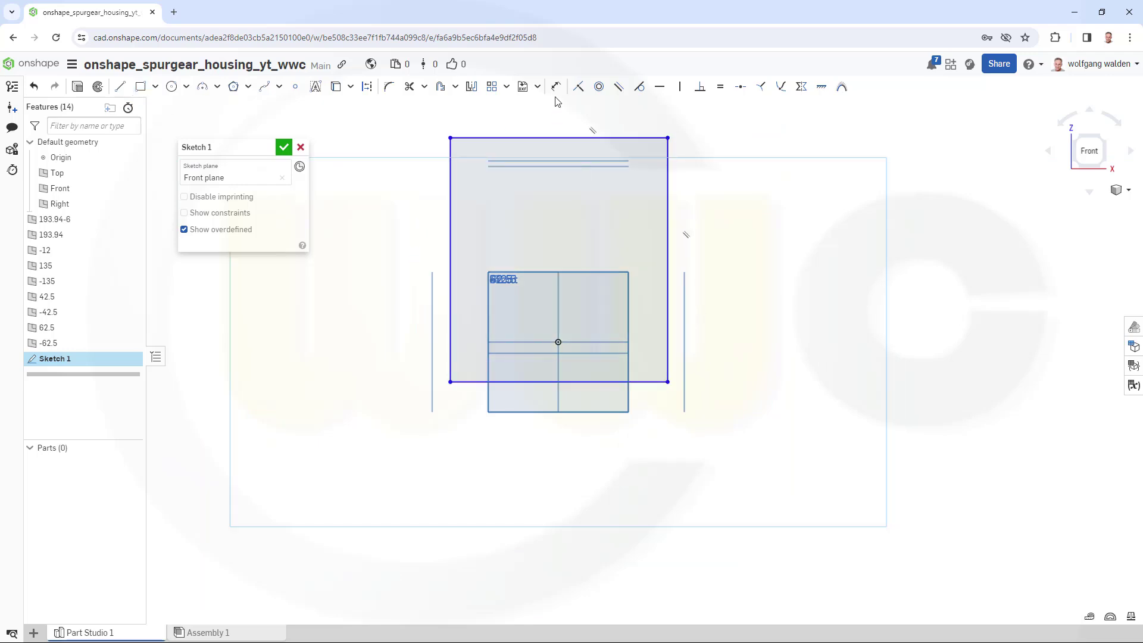
- Make the rectangle's sides coincident with the outer vertical planes and its bottom with the origin line
click(578, 86)
click(440, 310)
click(451, 302)
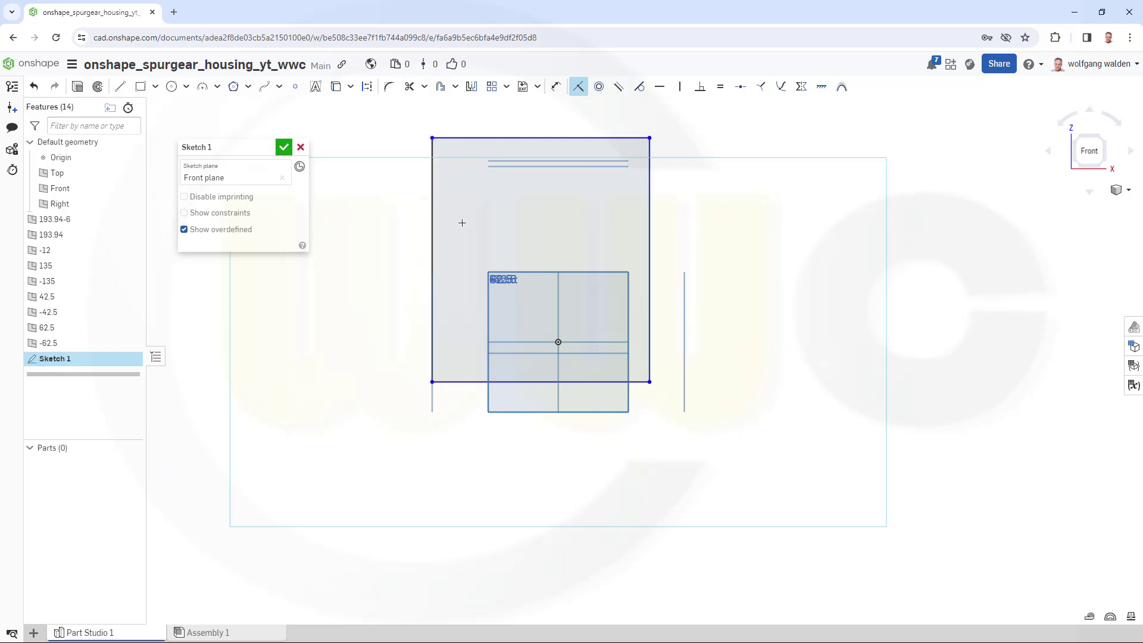
click(650, 320)
click(684, 324)
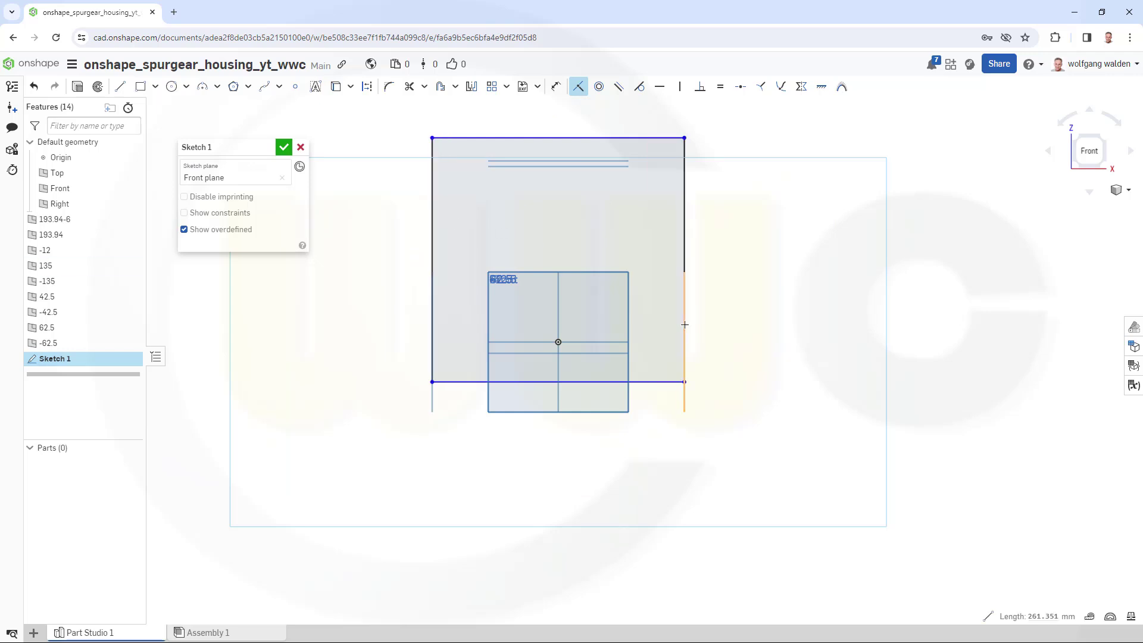
click(656, 383)
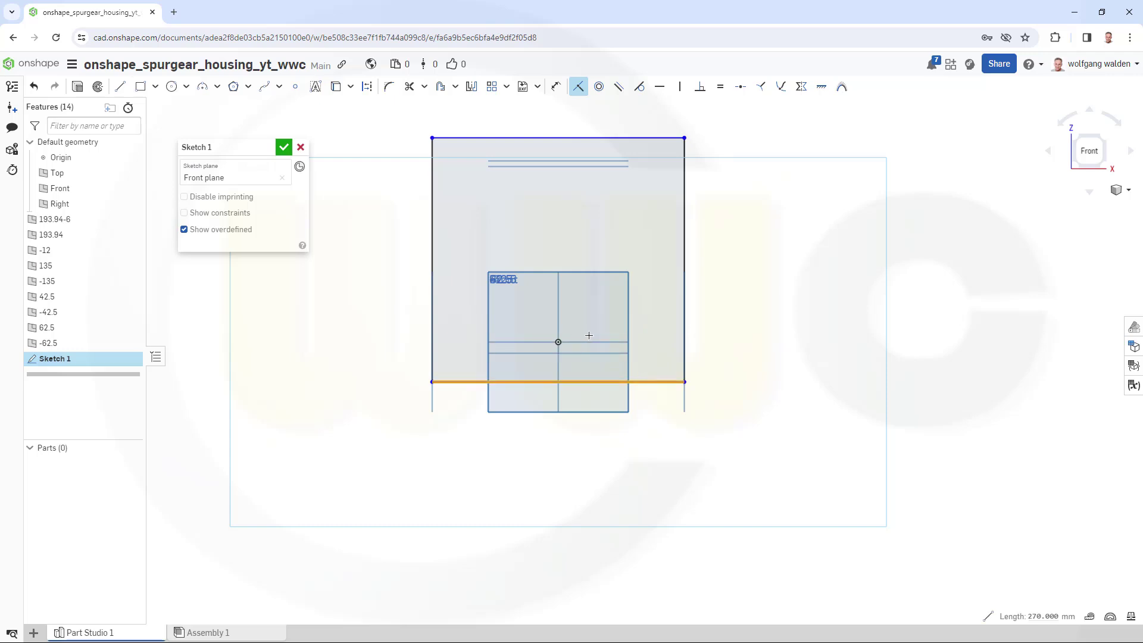
click(587, 342)
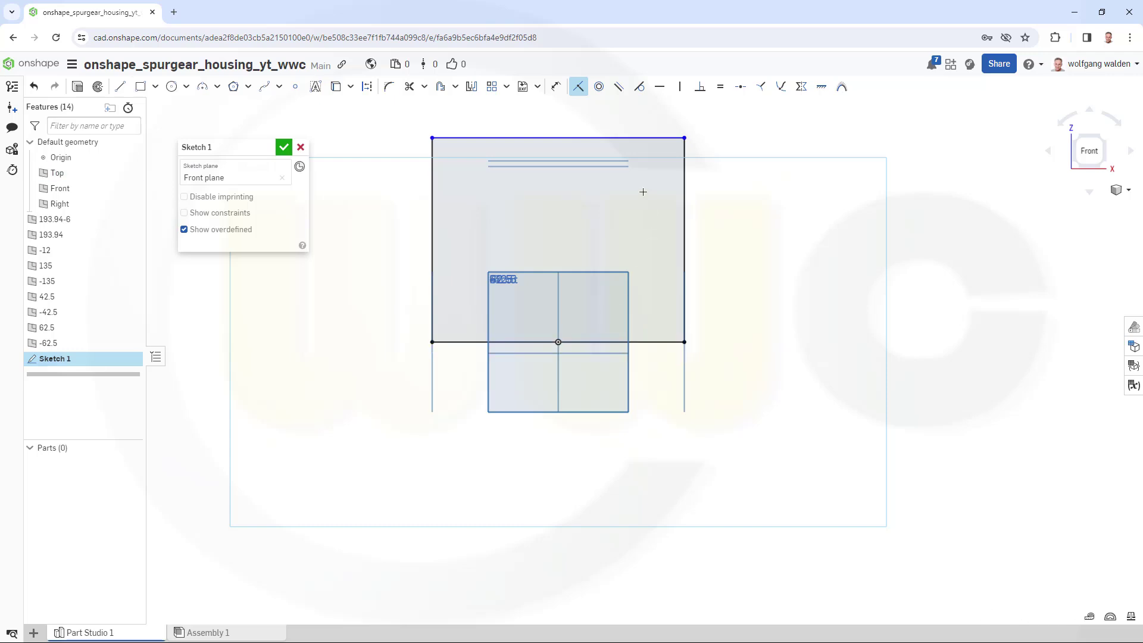
- Draw a 600 mm diameter circle and drag it down below the rectangle
key(Escape)
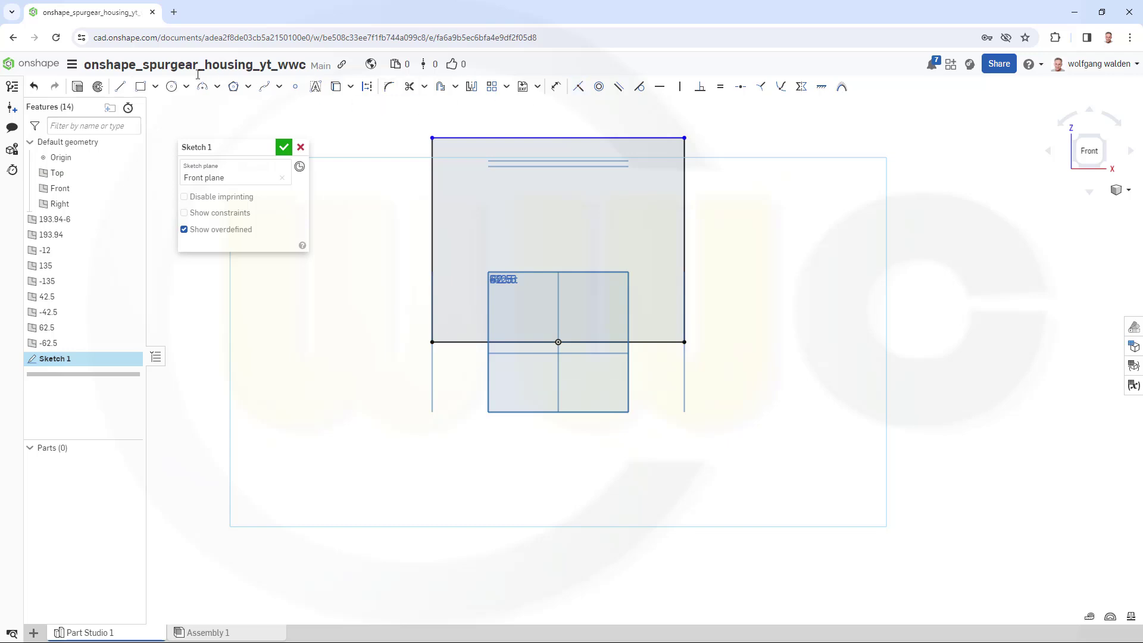
click(172, 88)
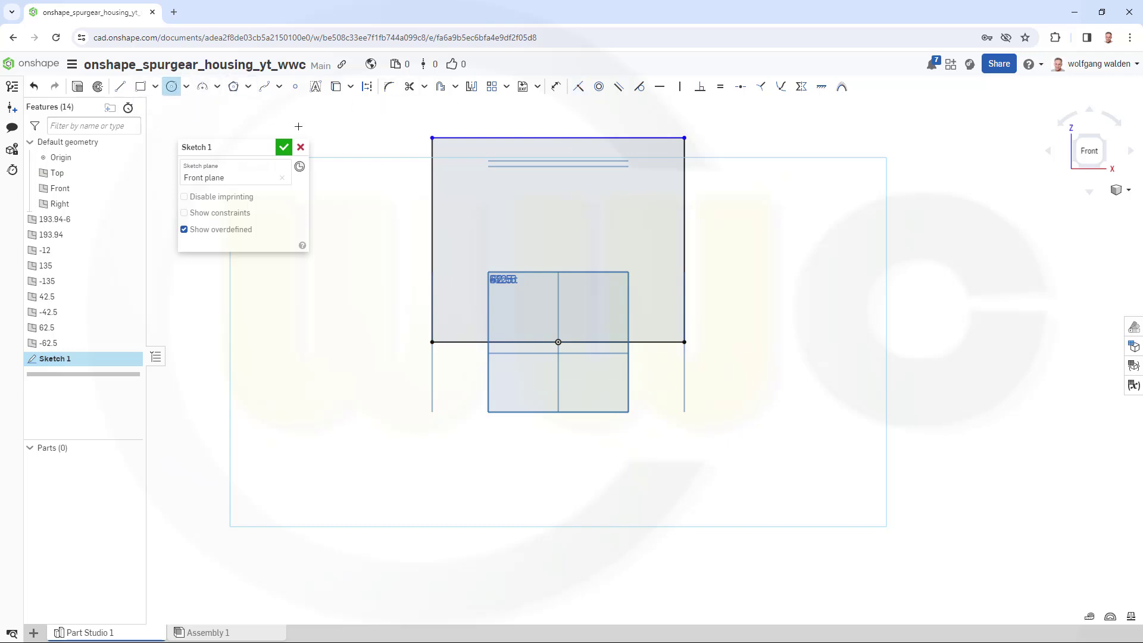
click(558, 239)
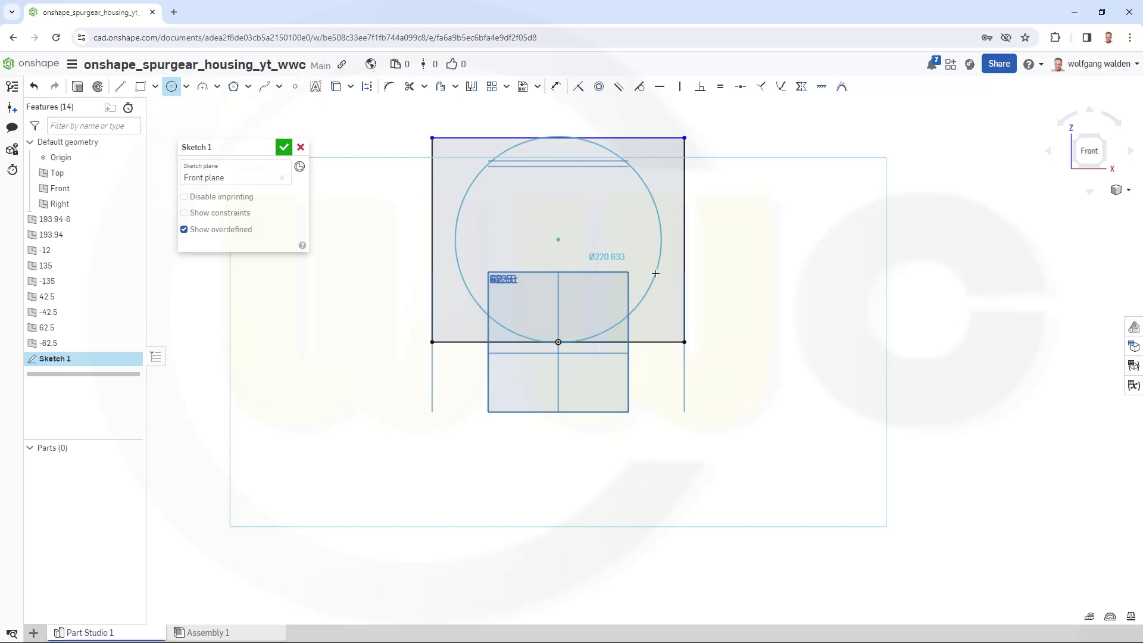
click(656, 273)
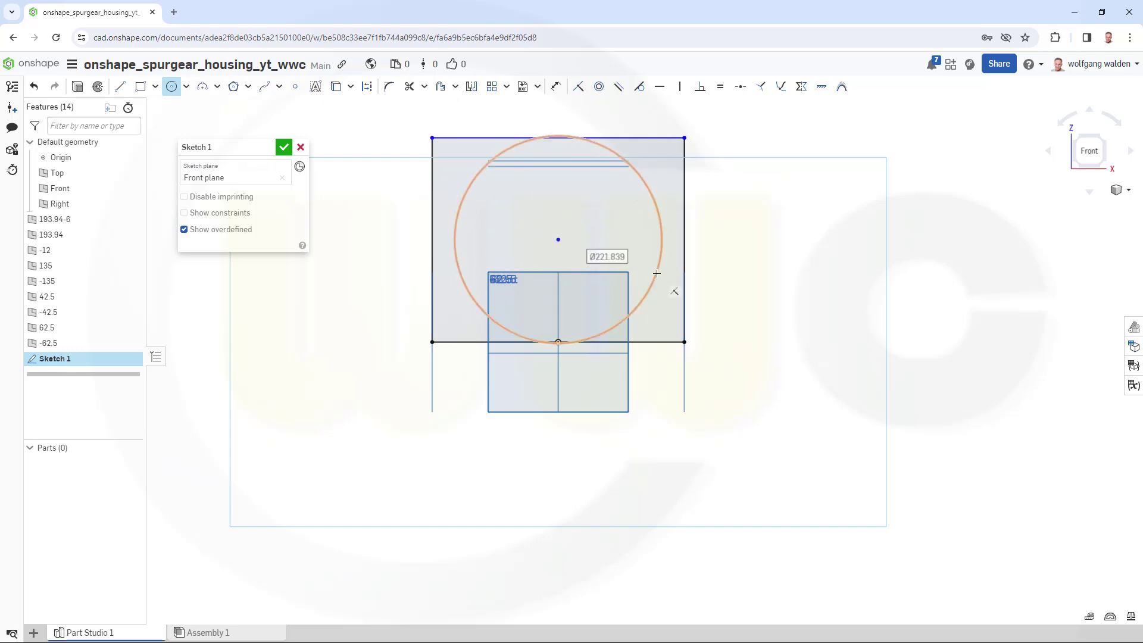
text(600)
key(Return)
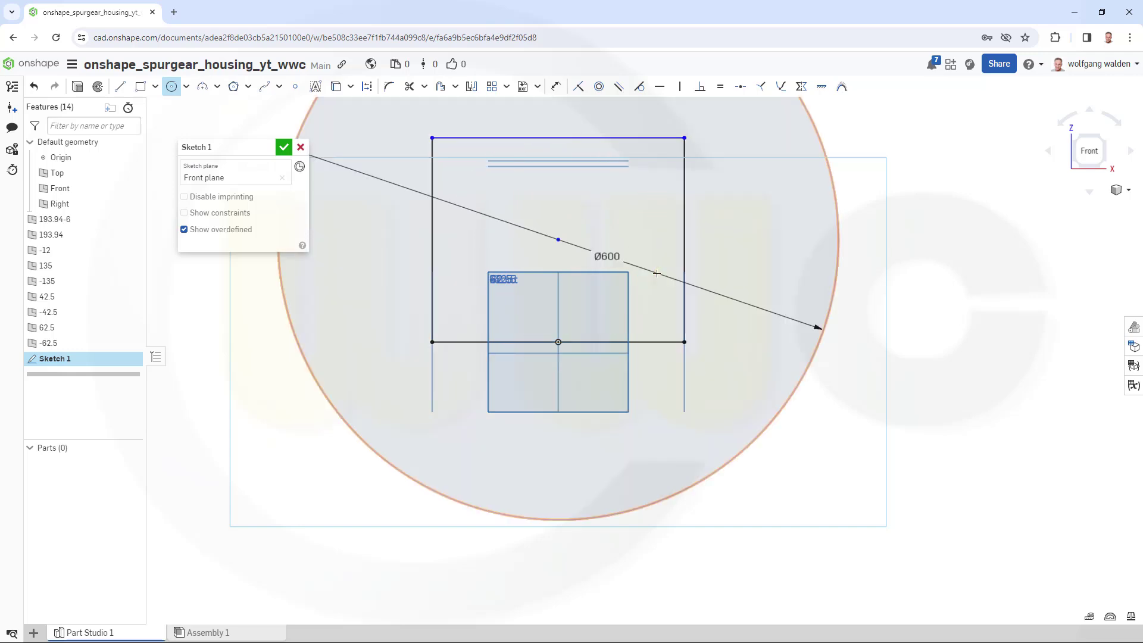
scroll(673, 281, down, 3)
key(Escape)
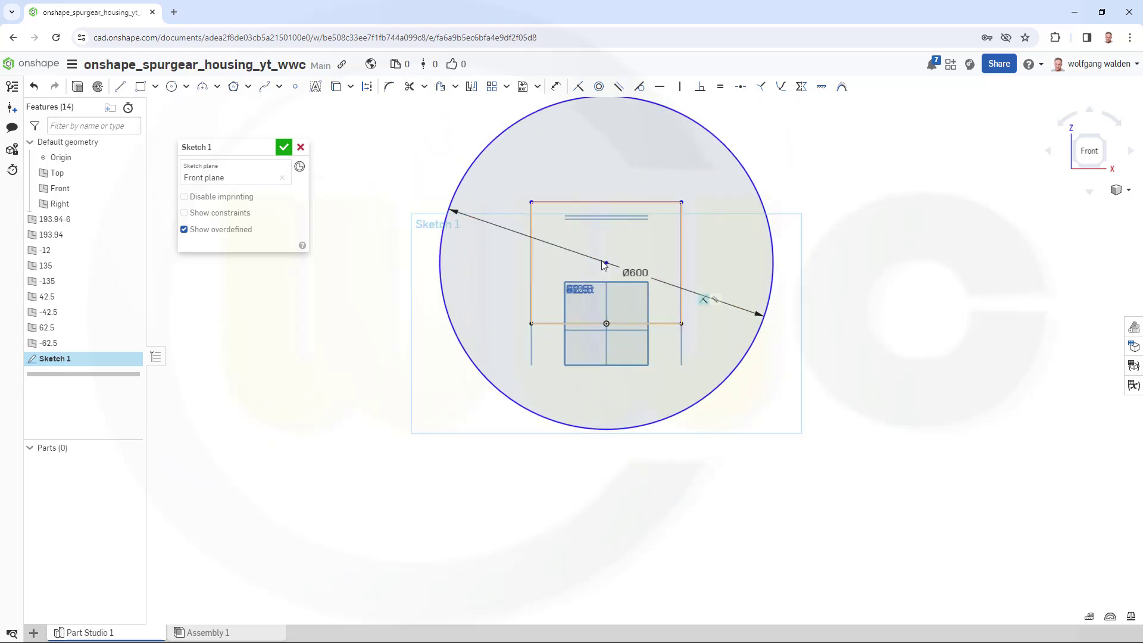
click(679, 87)
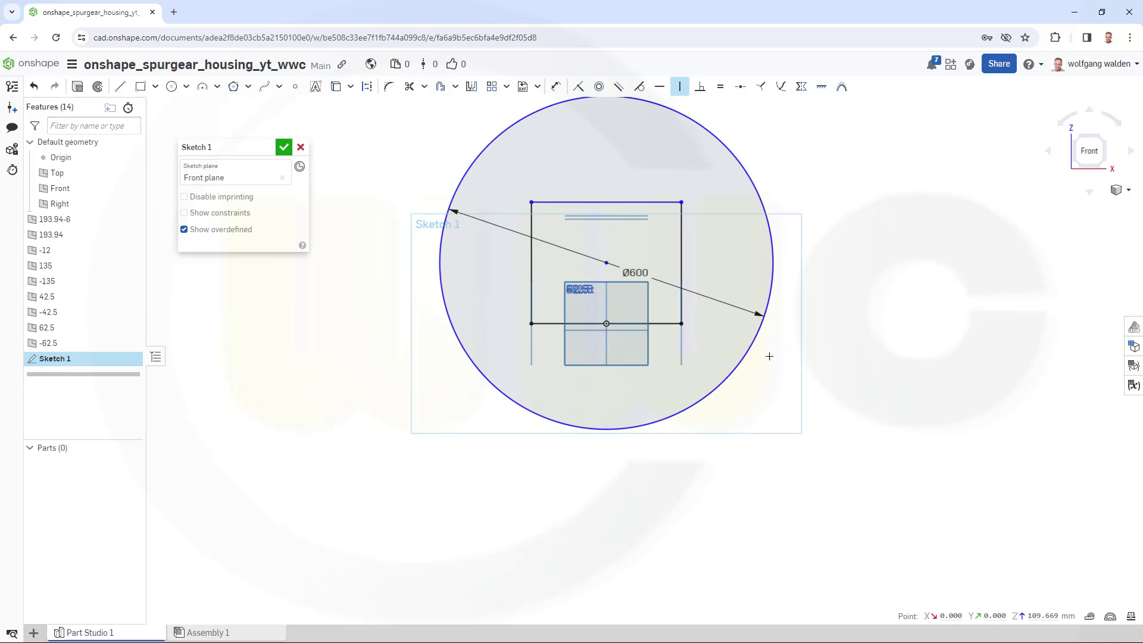
key(Escape)
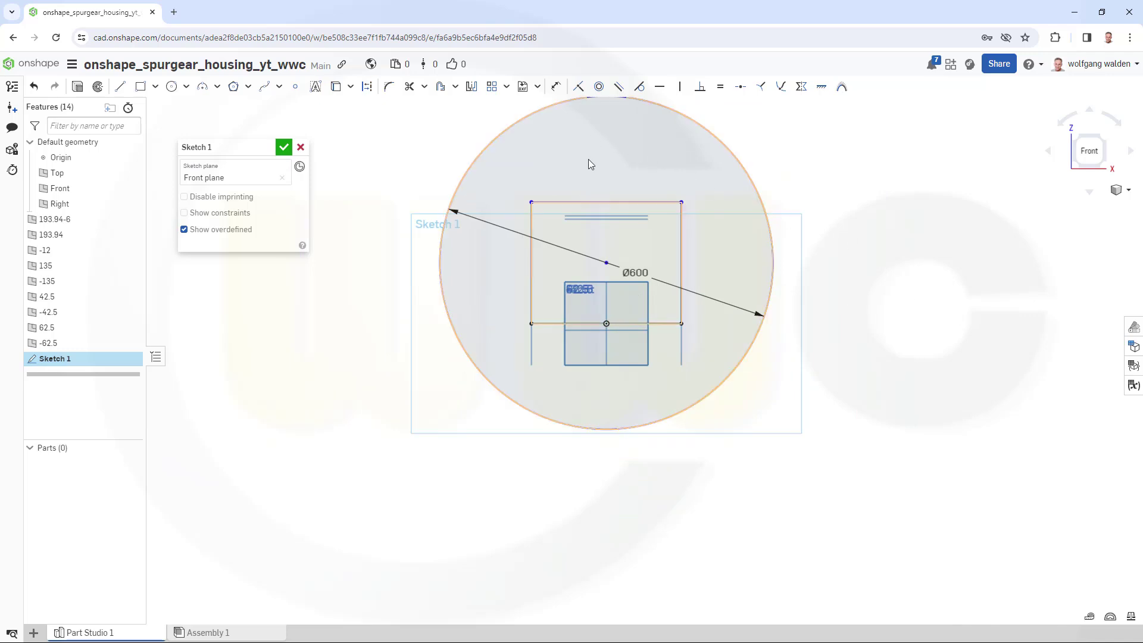
drag(605, 262, 613, 392)
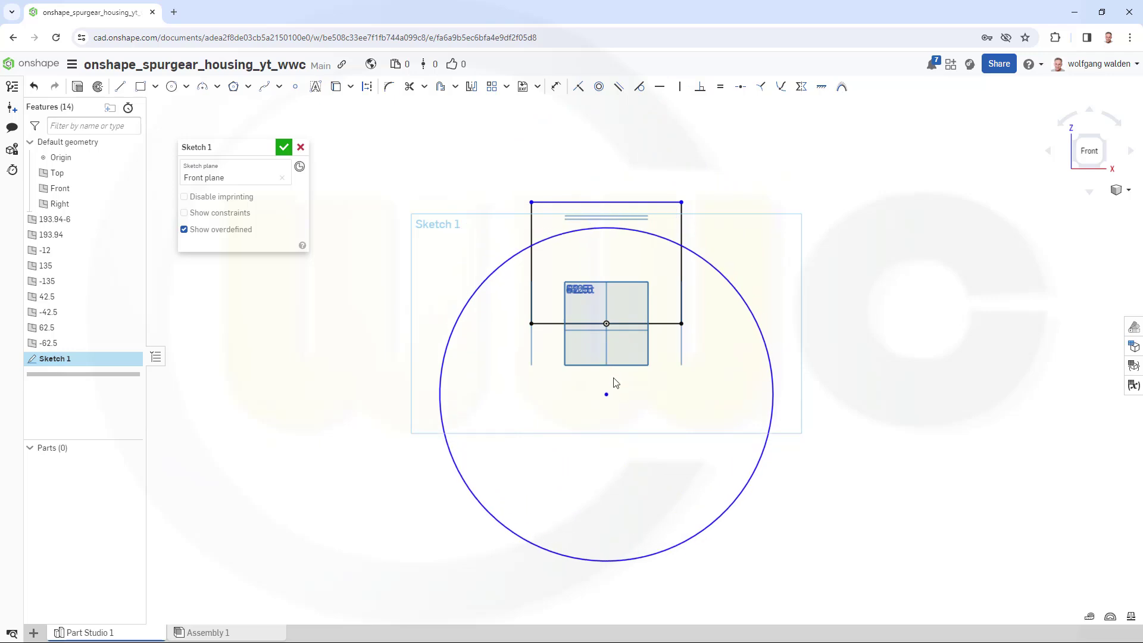
scroll(688, 198, up, 3)
scroll(688, 197, up, 1)
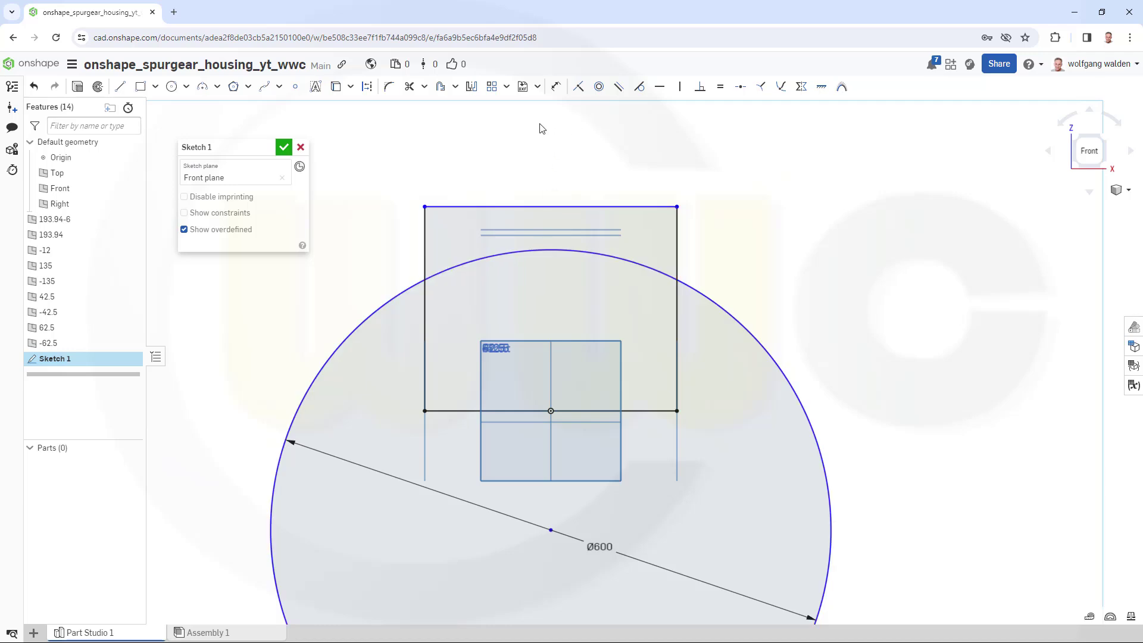
- Make the circle tangent to the line, then trim the rectangle top and the circle's lower arc
click(640, 88)
click(586, 236)
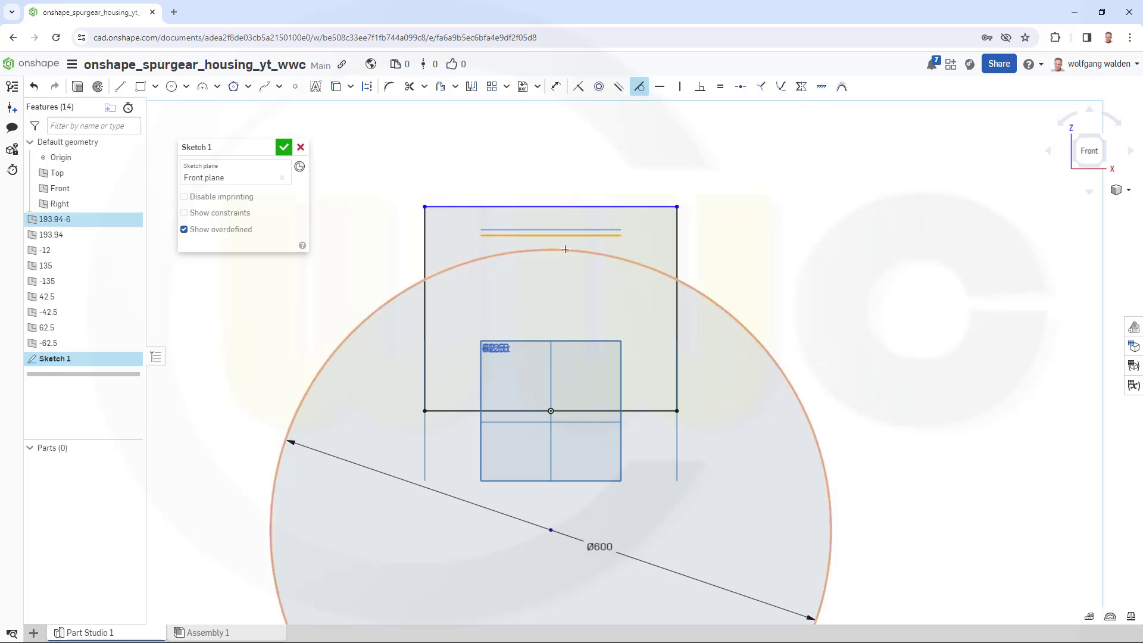
click(565, 250)
key(Escape)
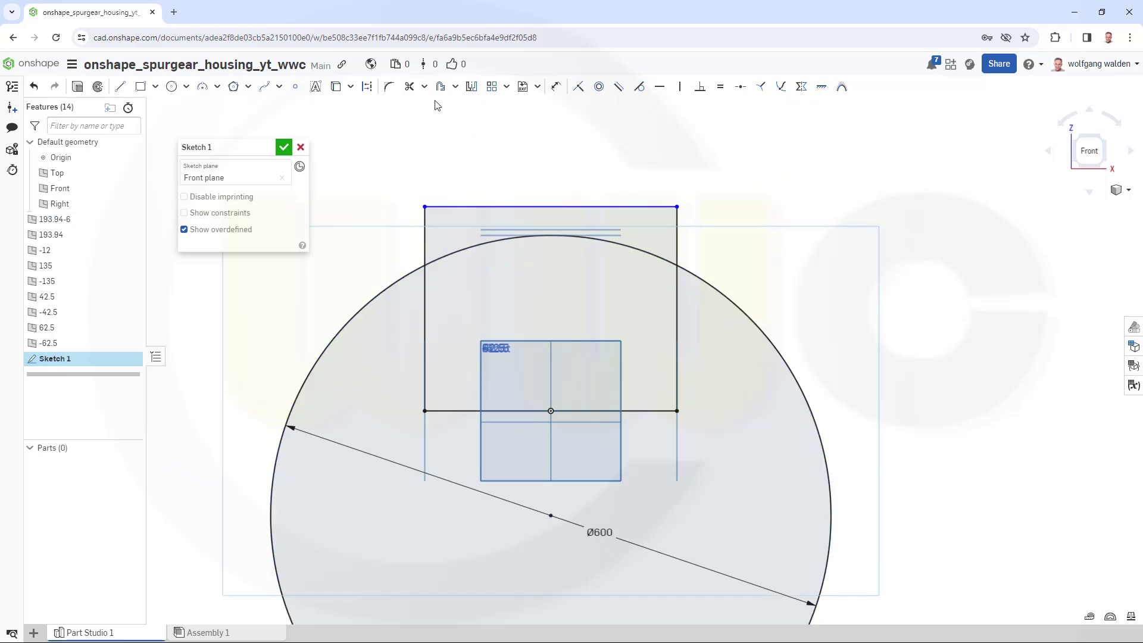
click(408, 87)
mouse_move(403, 255)
mouse_down()
mouse_move(462, 191)
mouse_move(572, 192)
mouse_up()
drag(647, 224, 729, 262)
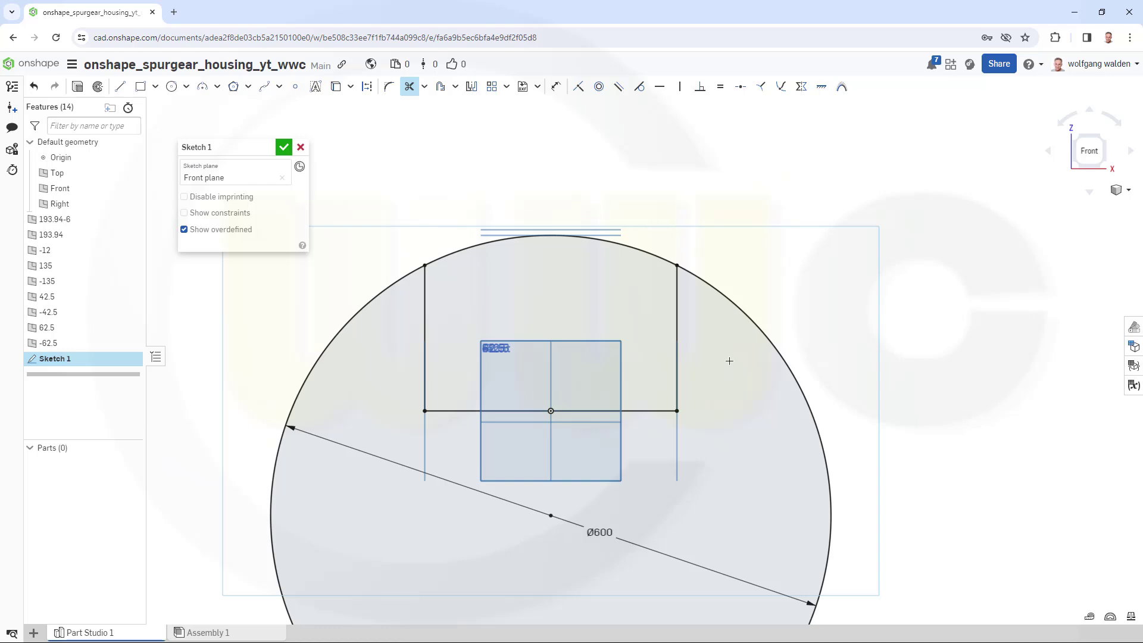
drag(794, 439, 857, 428)
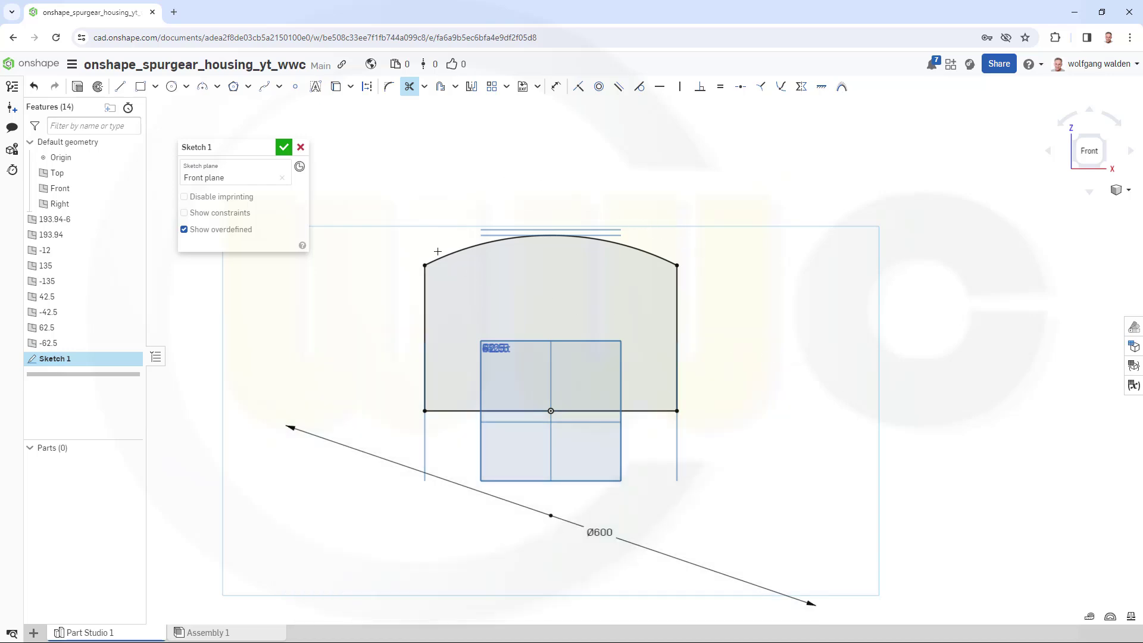
- Close Sketch 1 and start a solid extrude ending Up to face at the 42.5 plane
click(288, 151)
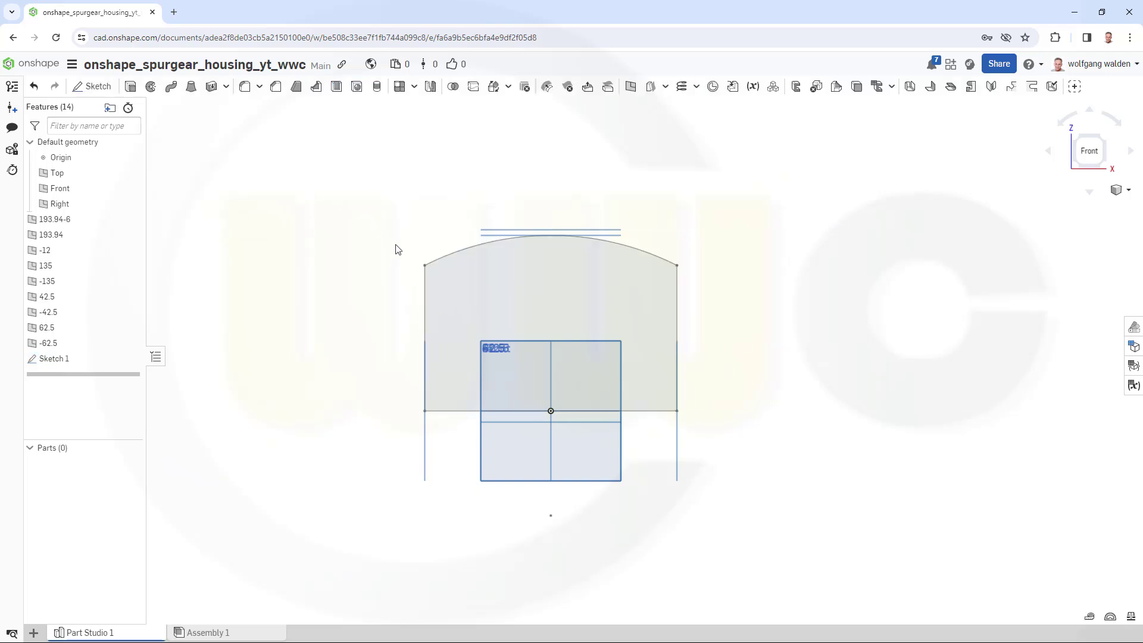
mouse_move(396, 247)
right_down()
mouse_move(438, 253)
mouse_move(452, 206)
mouse_move(465, 298)
mouse_move(458, 286)
right_up()
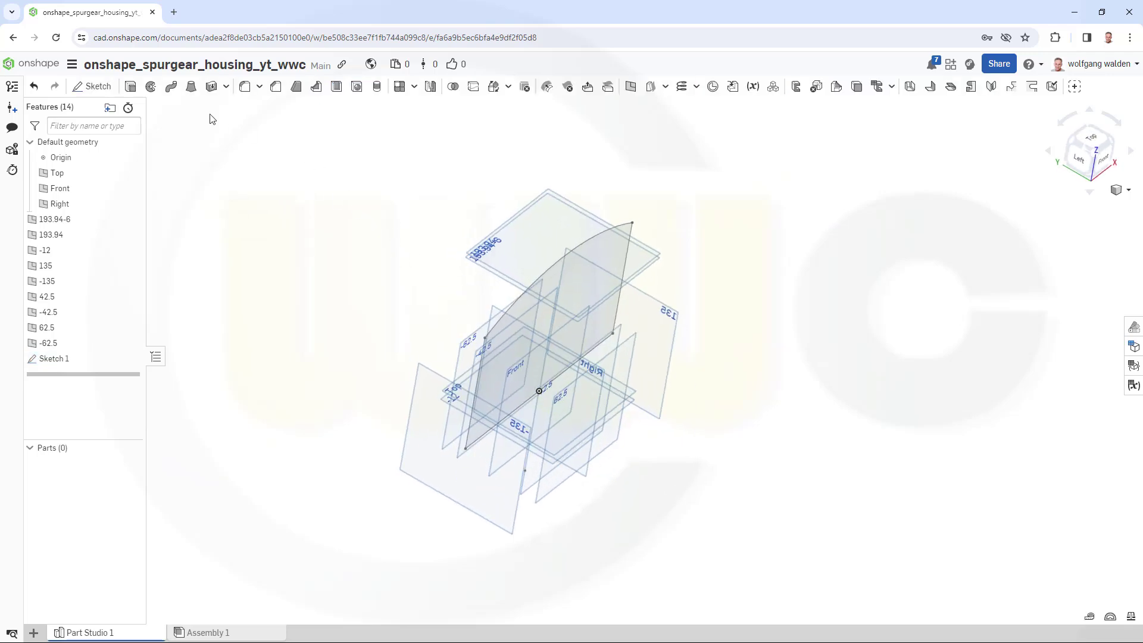
click(131, 88)
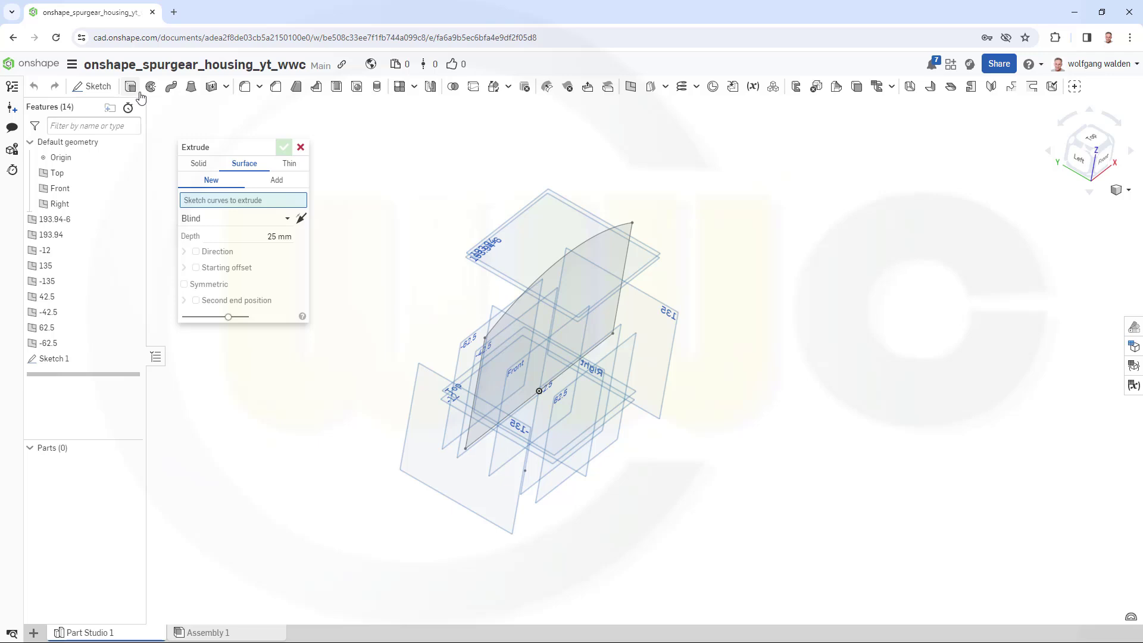
click(194, 166)
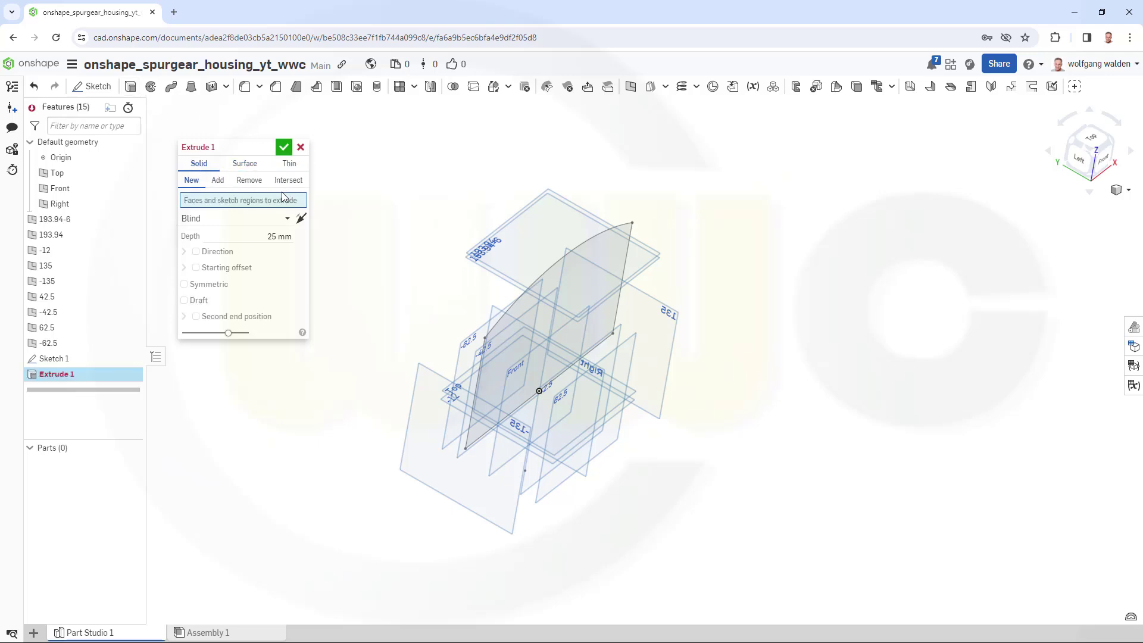
click(287, 218)
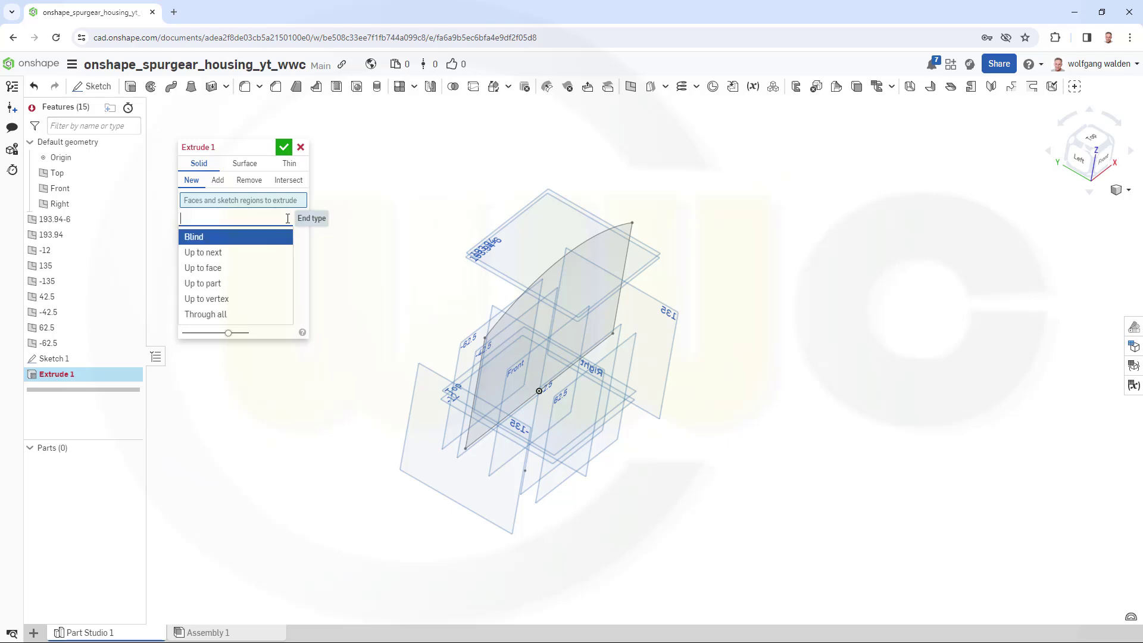
click(232, 268)
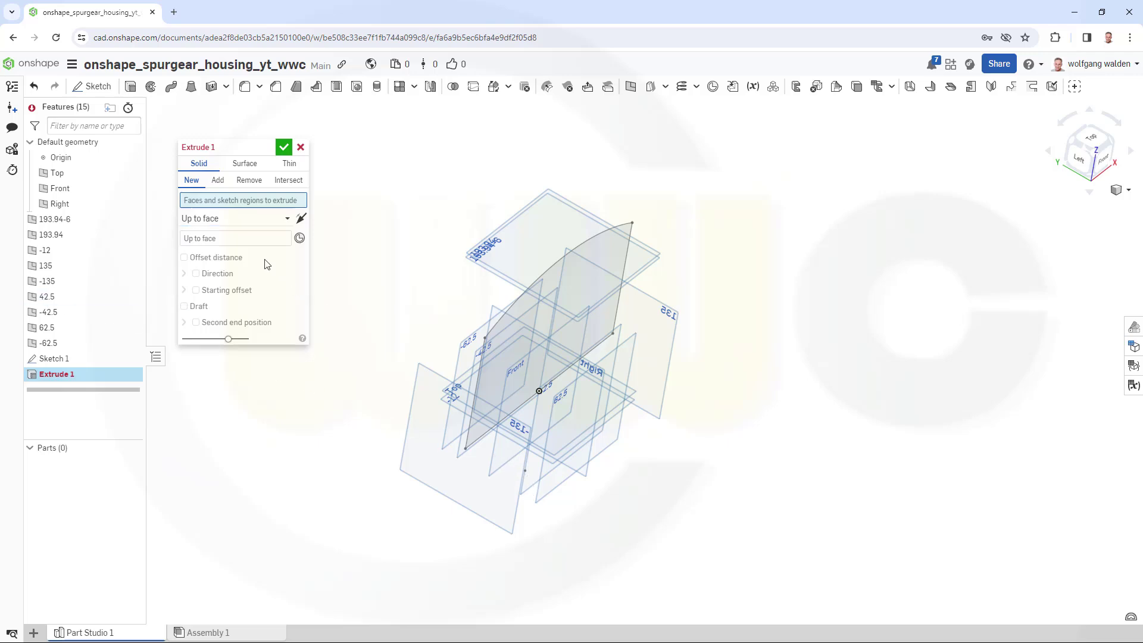
click(227, 240)
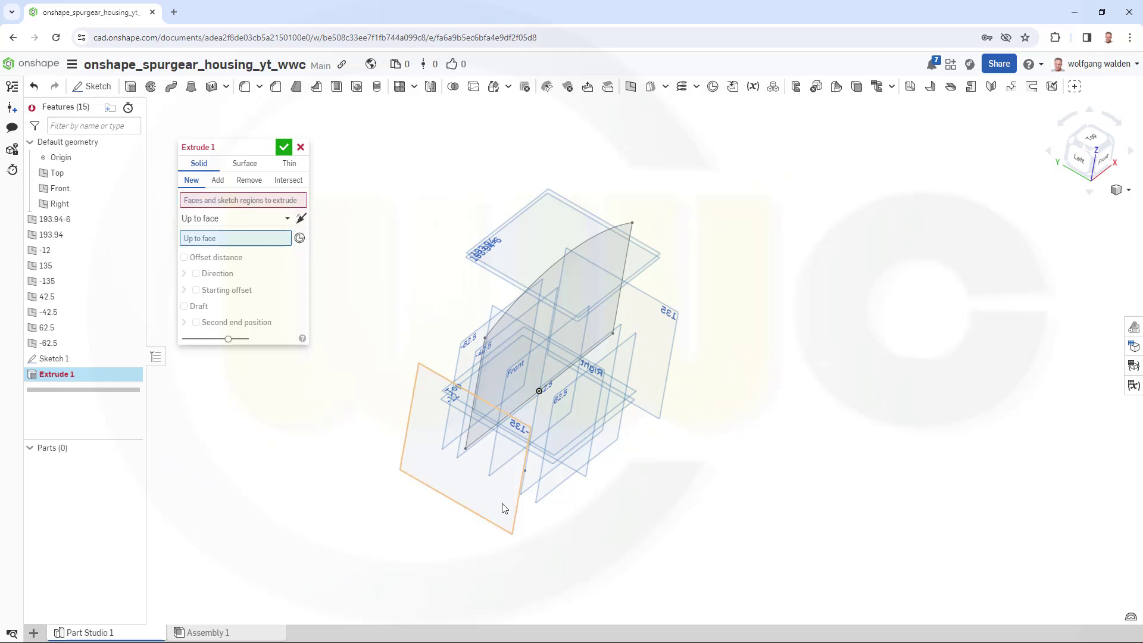
click(532, 494)
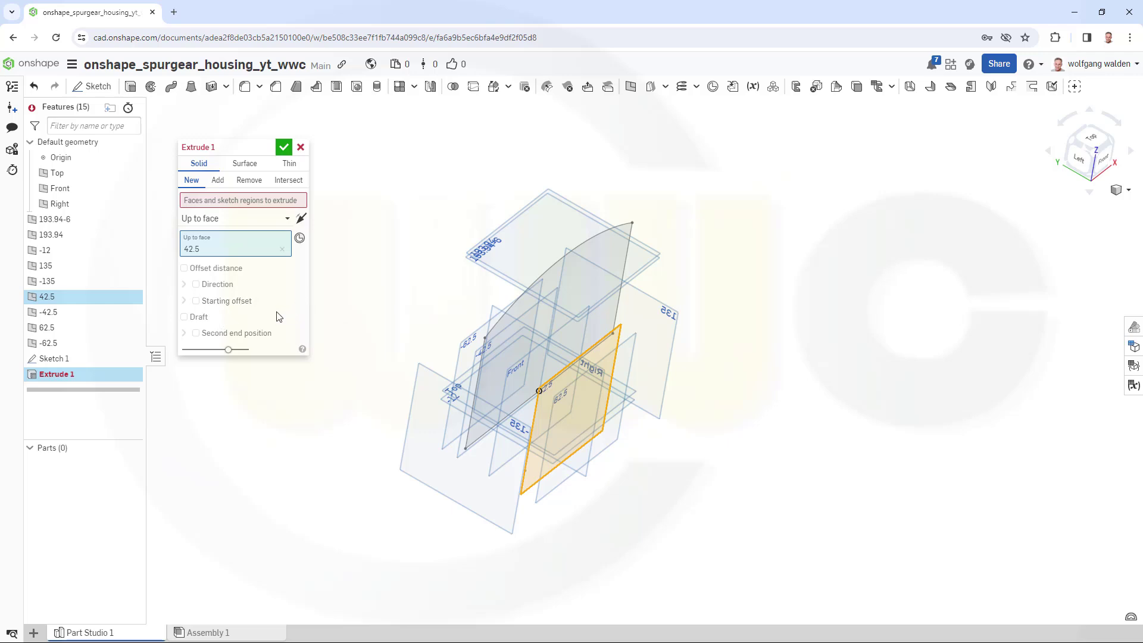
- Add a second end Up to face at the -42.5 plane, select the arched region, and confirm
click(197, 335)
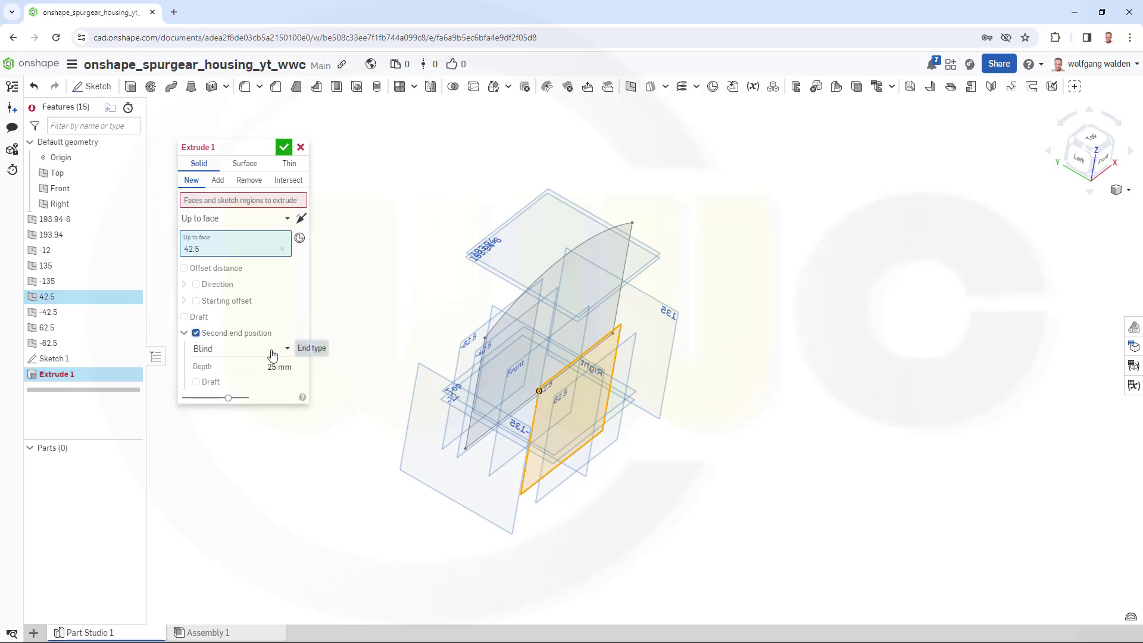
click(283, 351)
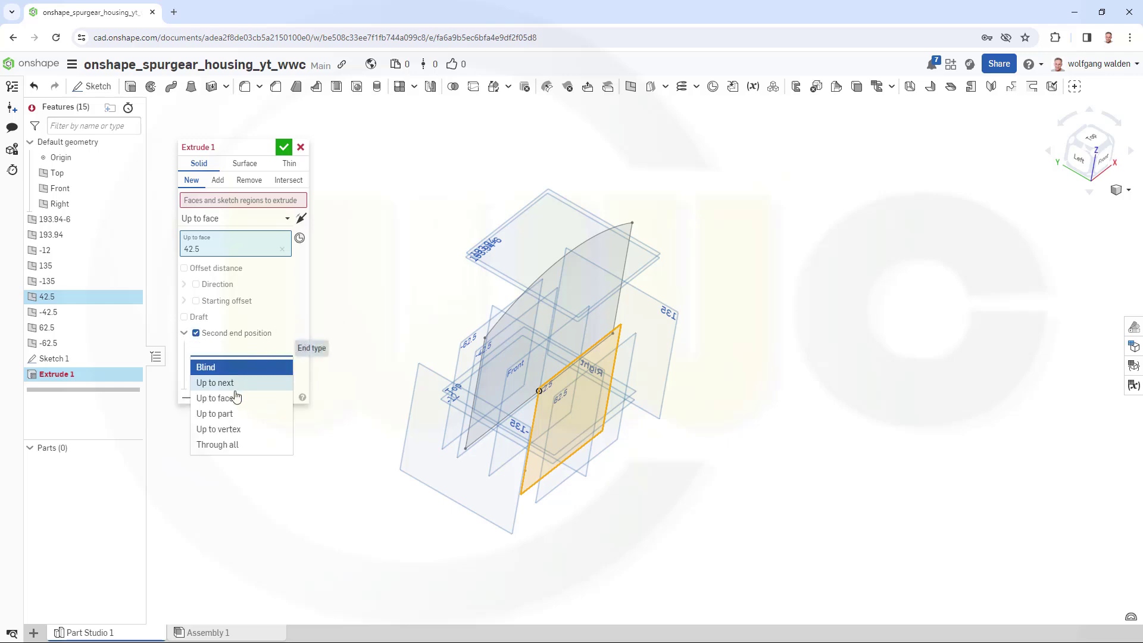
click(236, 399)
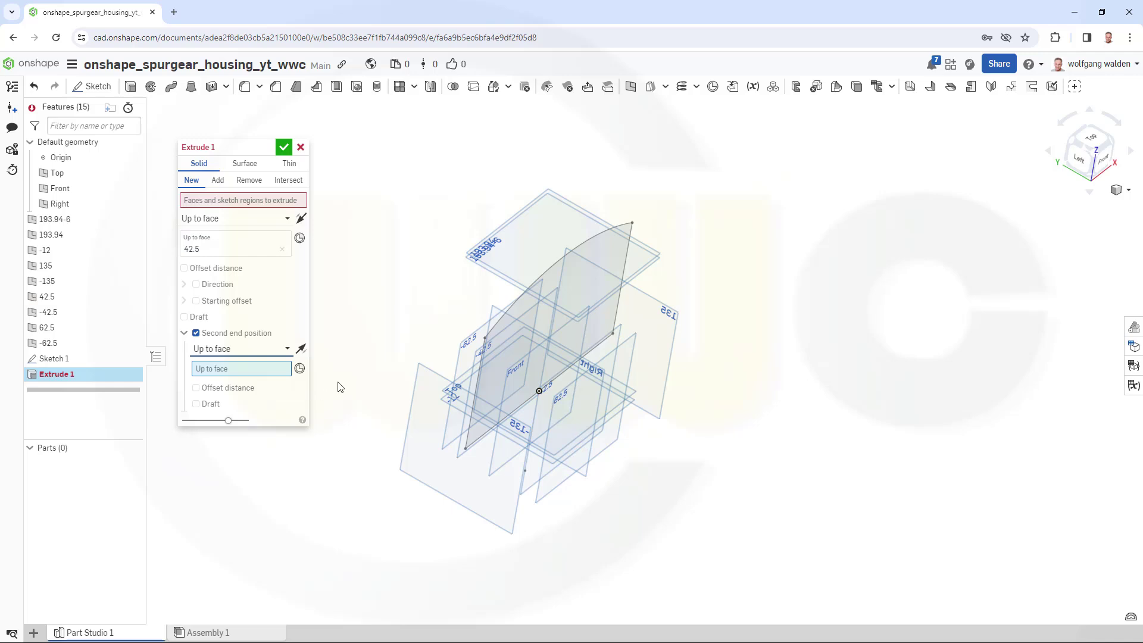
click(472, 361)
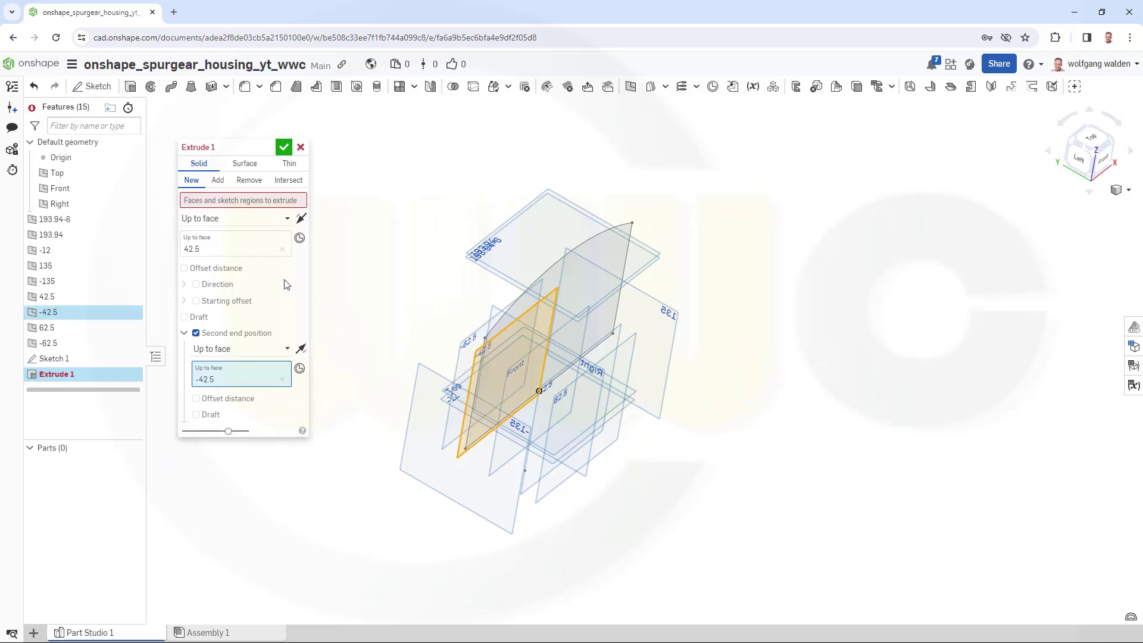
click(216, 206)
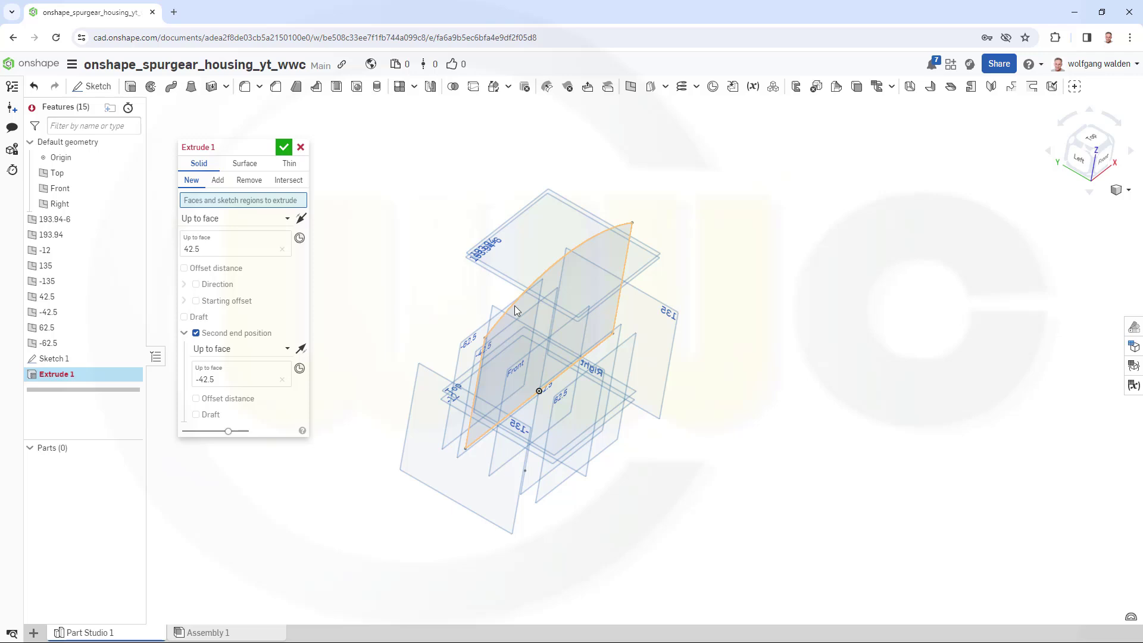
click(521, 325)
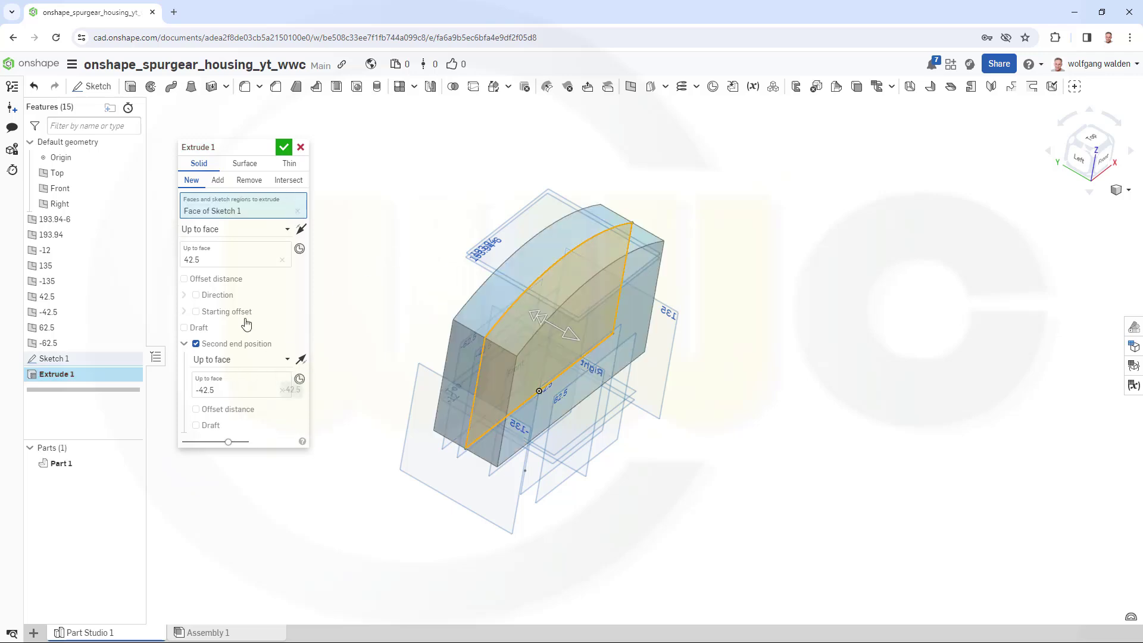
click(283, 148)
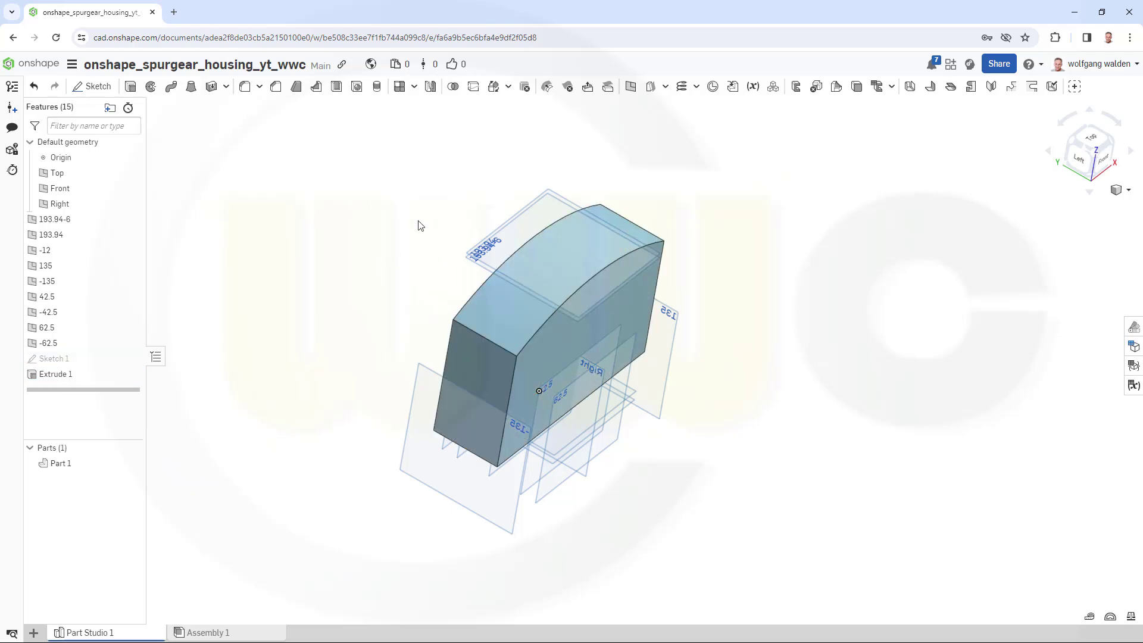
- Draft the left, front, right and back faces of Part 1 by 3° about the Top plane
right_drag(760, 414, 714, 395)
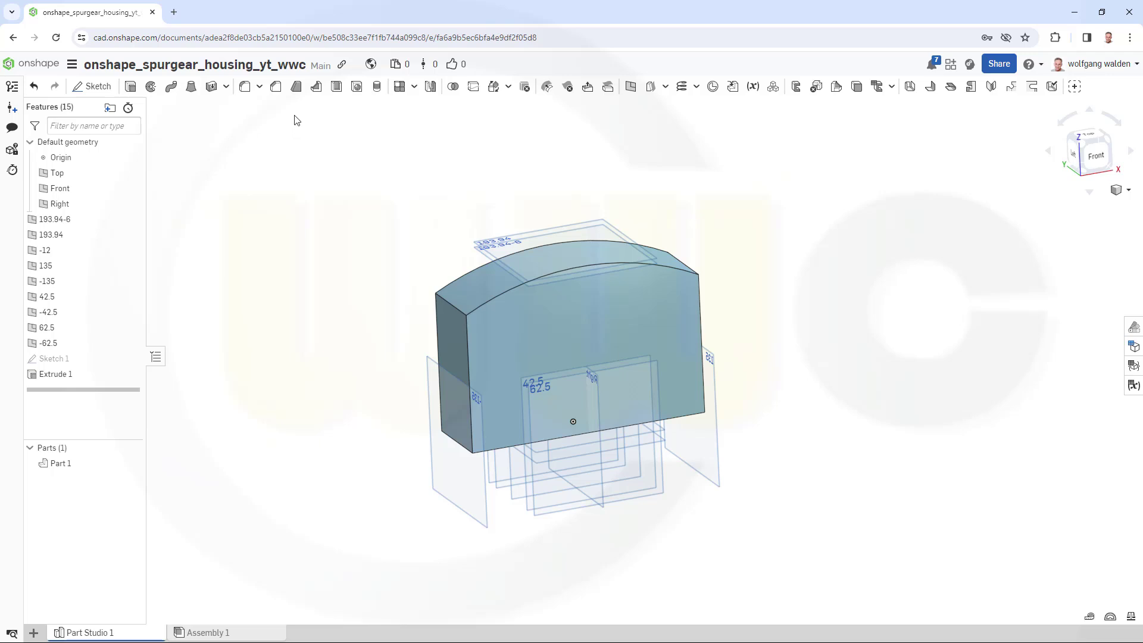
click(295, 89)
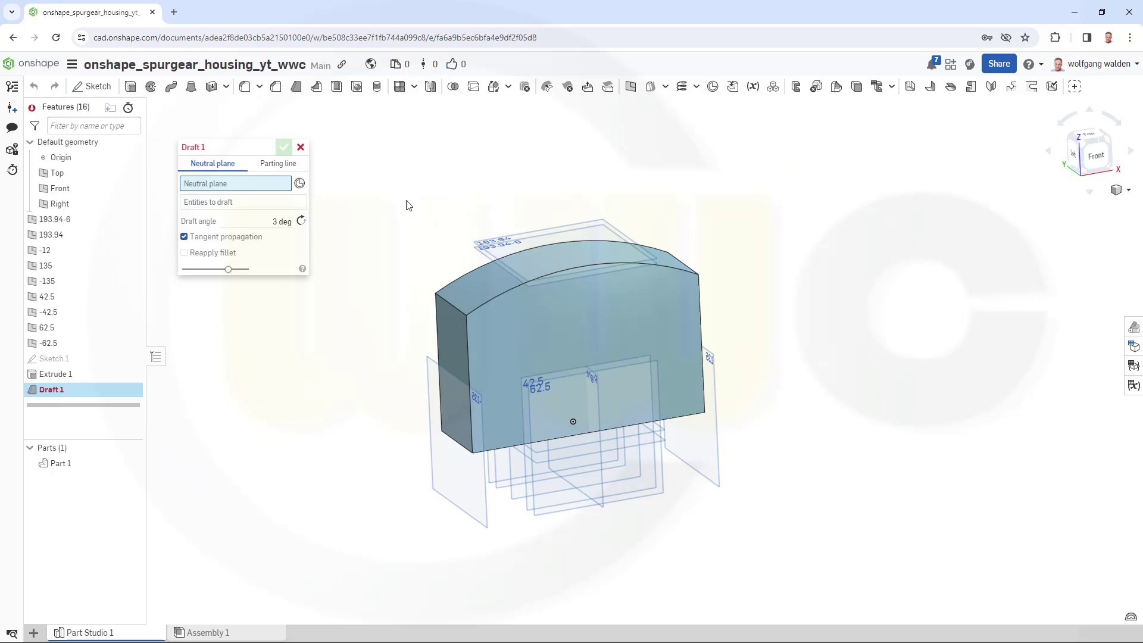
right_drag(408, 205, 409, 174)
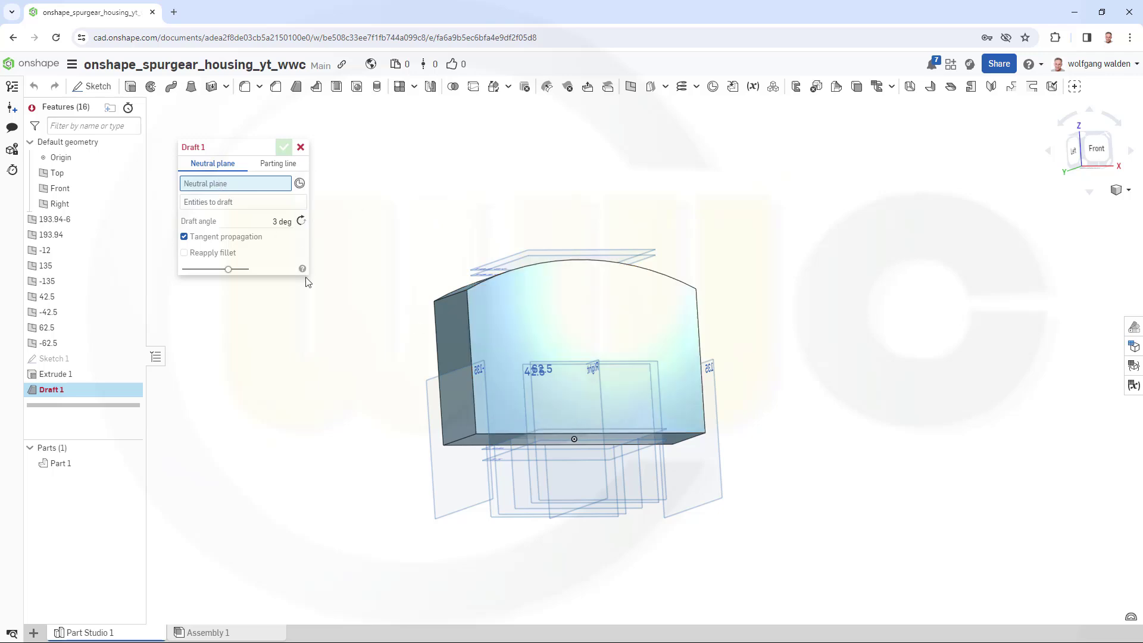
right_drag(386, 316, 420, 334)
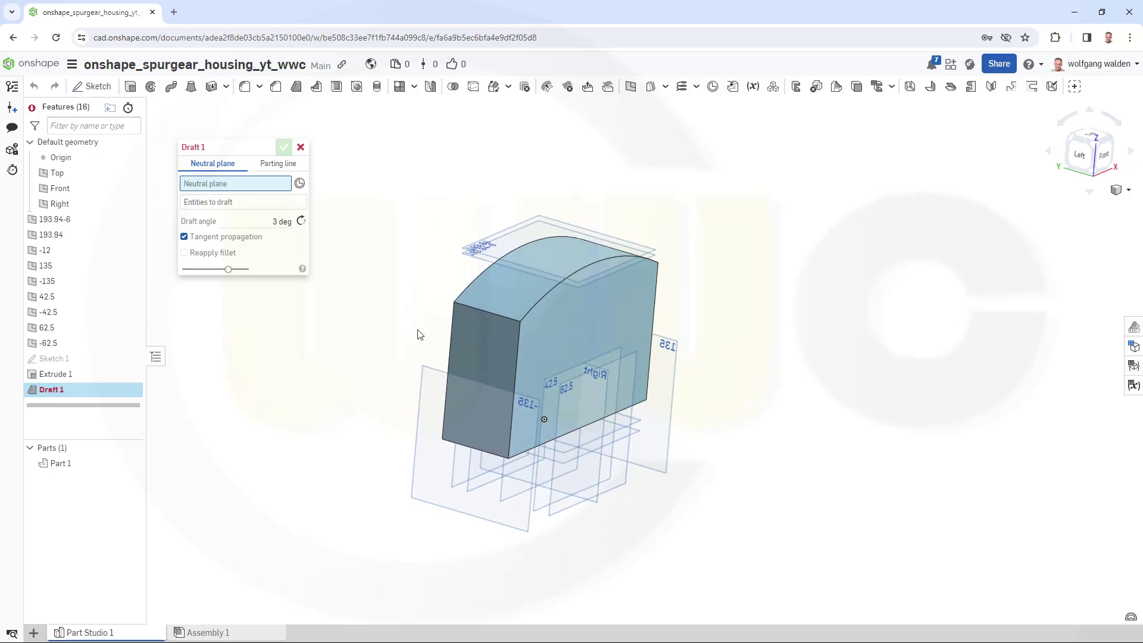
click(638, 419)
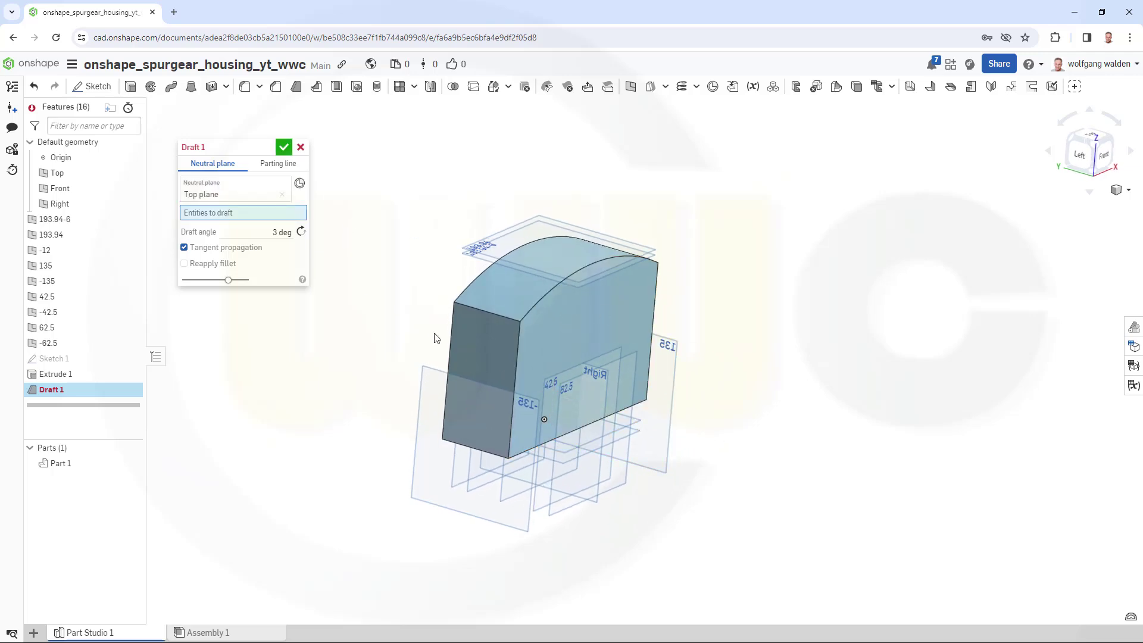
click(469, 352)
click(573, 334)
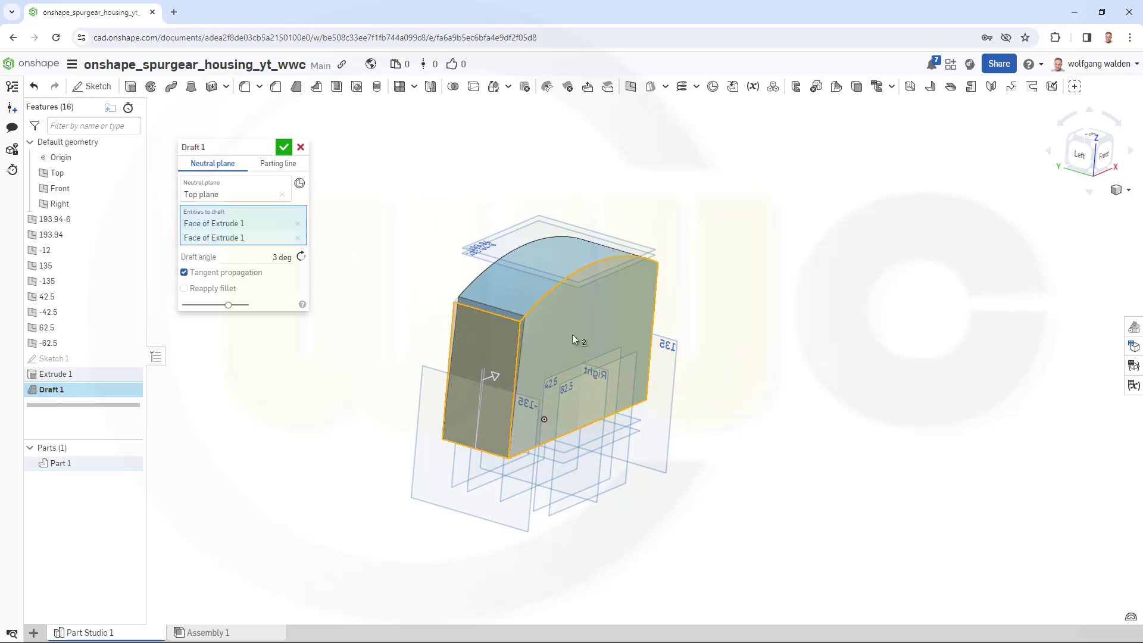
right_drag(744, 383, 660, 334)
click(707, 332)
click(630, 313)
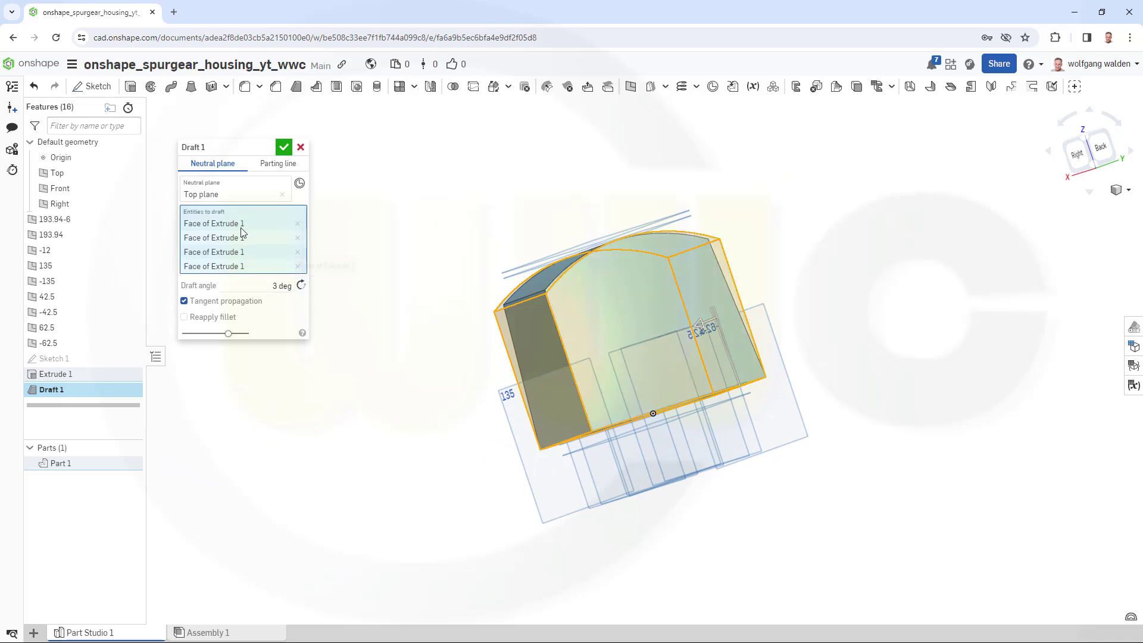
click(284, 149)
mouse_move(411, 215)
right_down()
mouse_move(484, 229)
mouse_move(483, 208)
mouse_move(411, 228)
right_up()
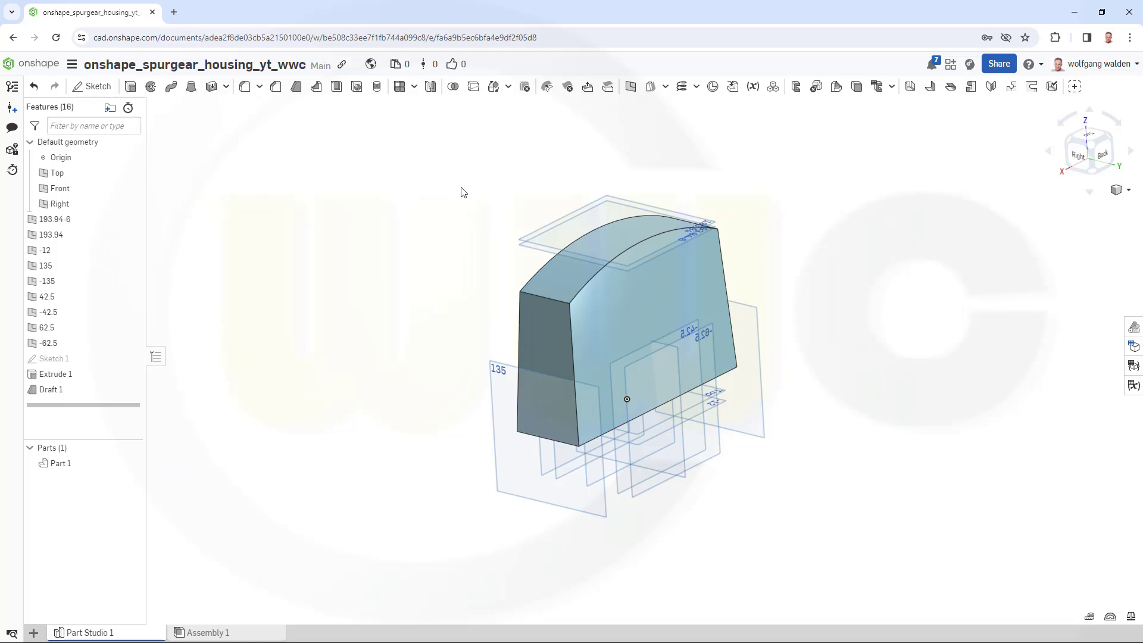
- Round the two top edges of the block with a 70 mm fillet
mouse_move(463, 191)
right_down()
mouse_move(490, 209)
mouse_move(502, 196)
mouse_move(441, 194)
right_up()
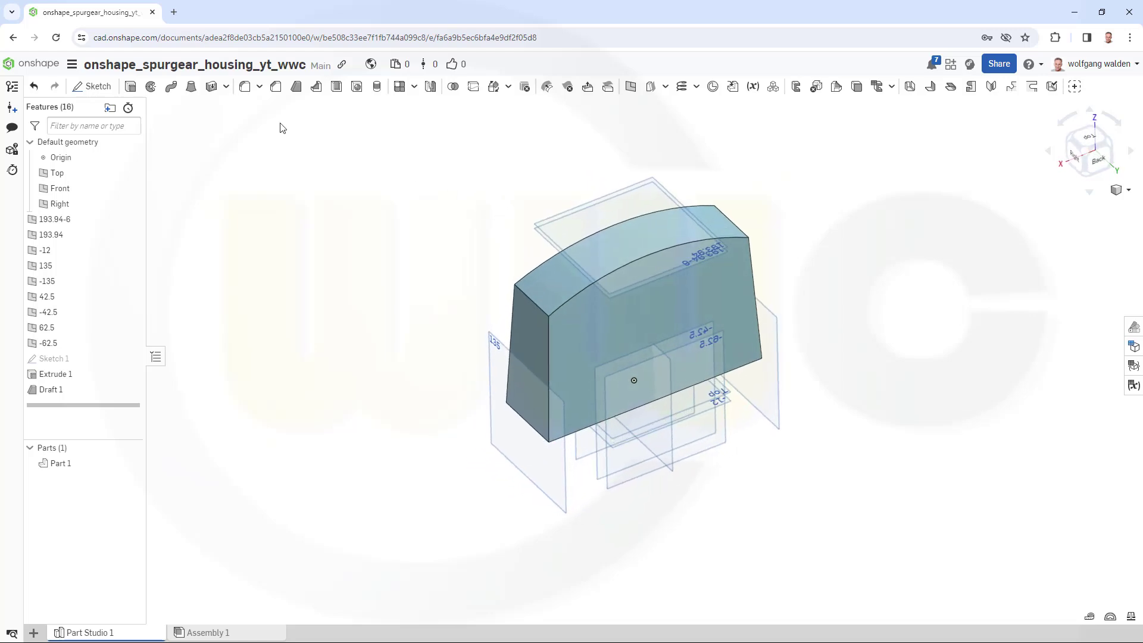
click(245, 87)
click(280, 252)
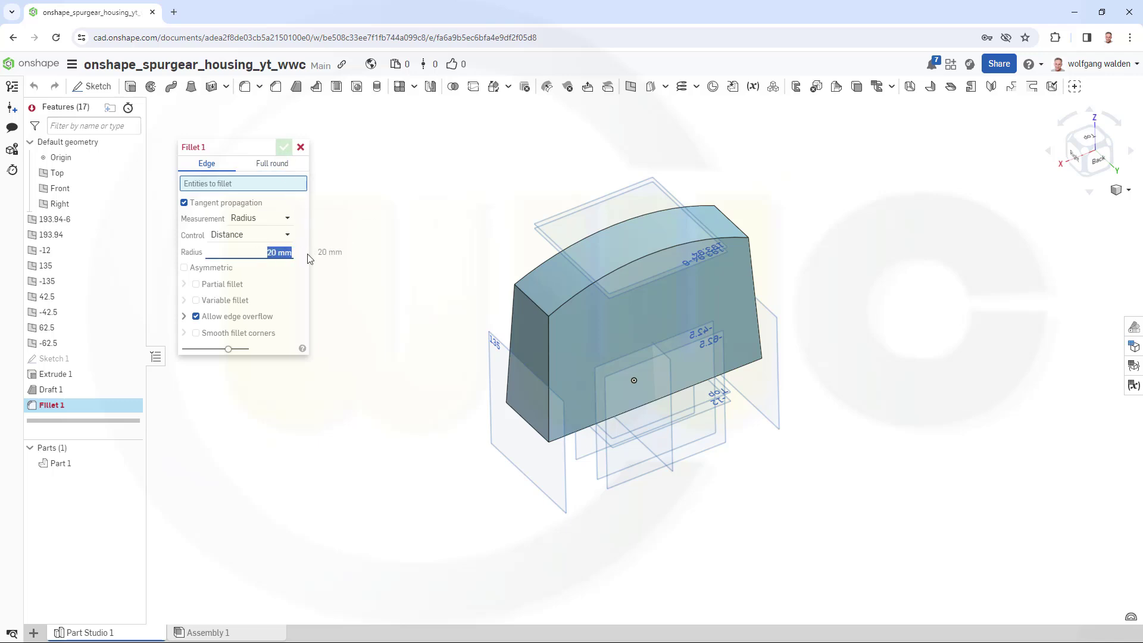
text(70)
click(532, 305)
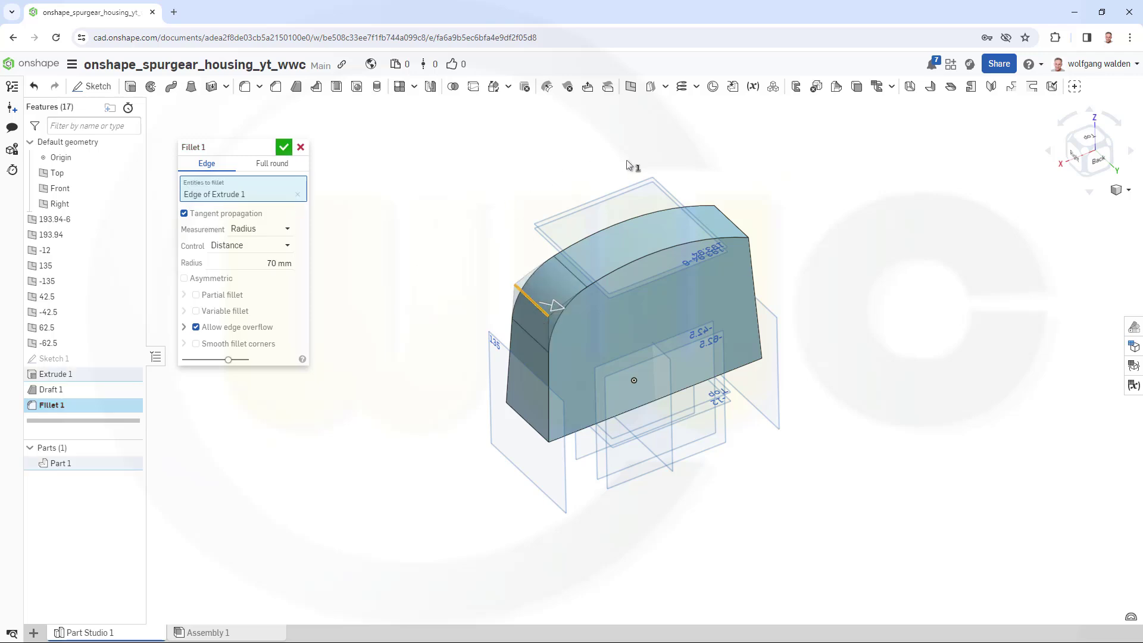
click(736, 227)
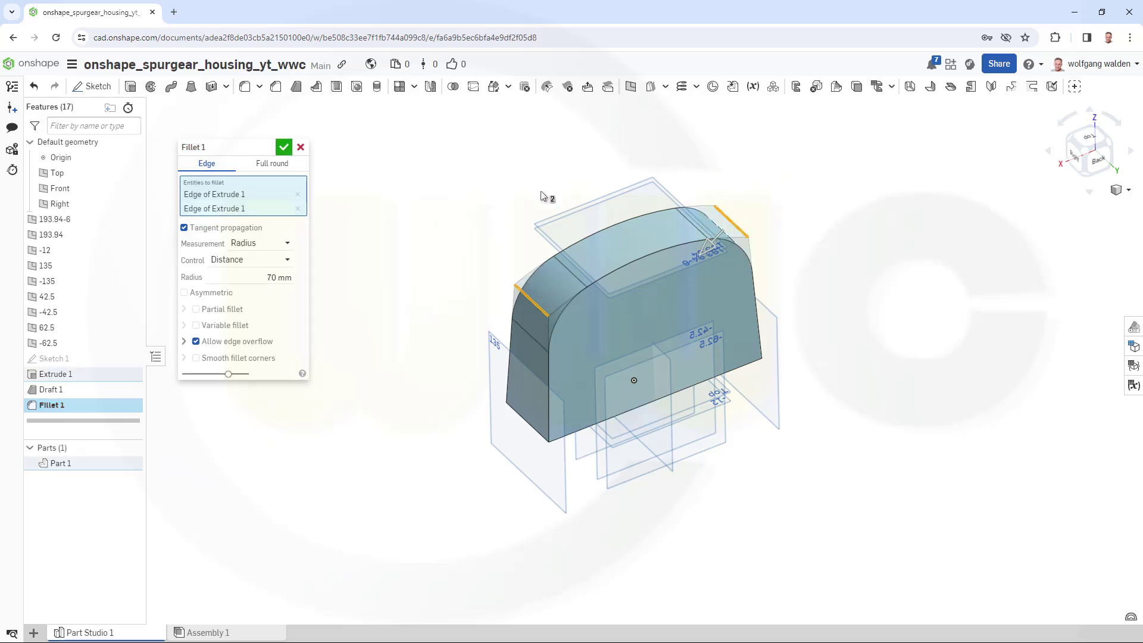
click(283, 149)
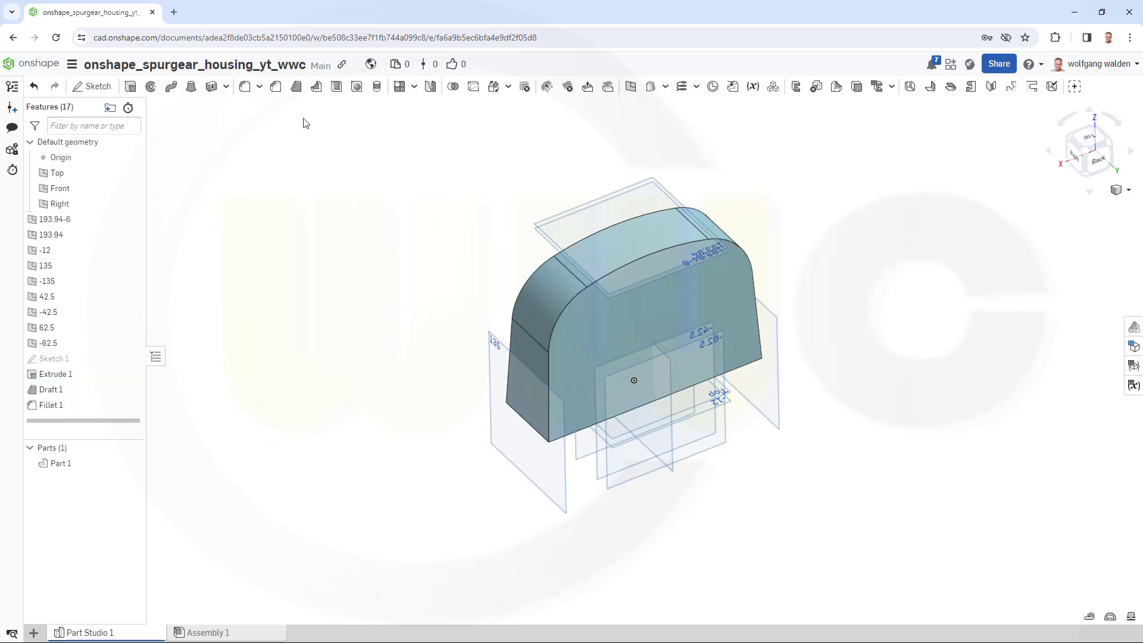
- Add a 5 mm fillet along both boundary edges of the 70 mm fillet
click(244, 87)
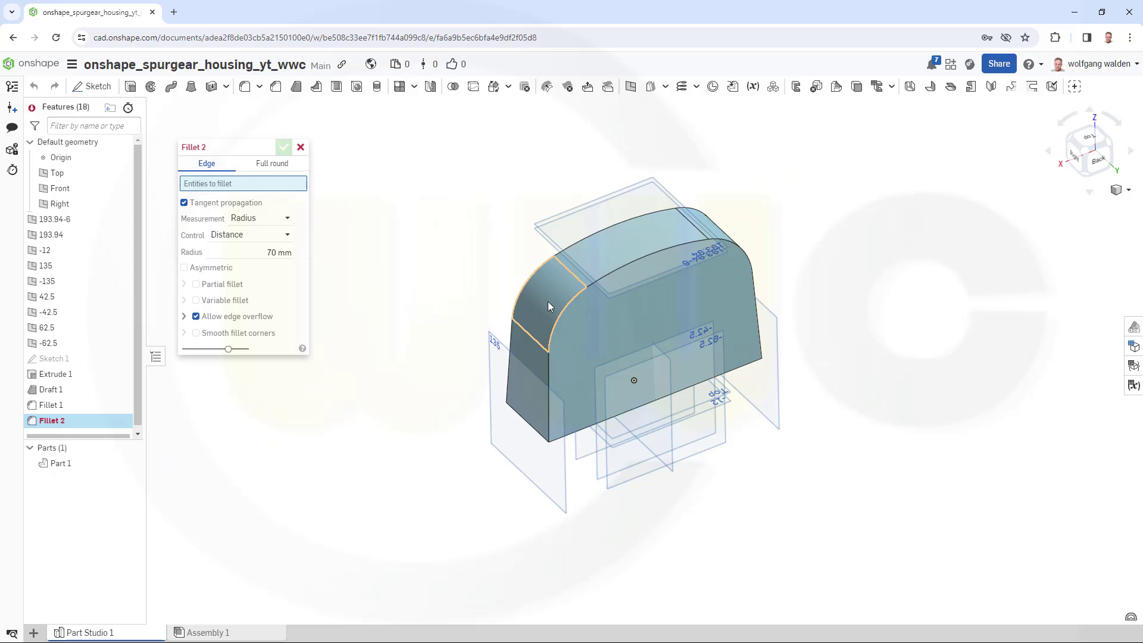
click(279, 252)
drag(279, 253, 408, 260)
text(5)
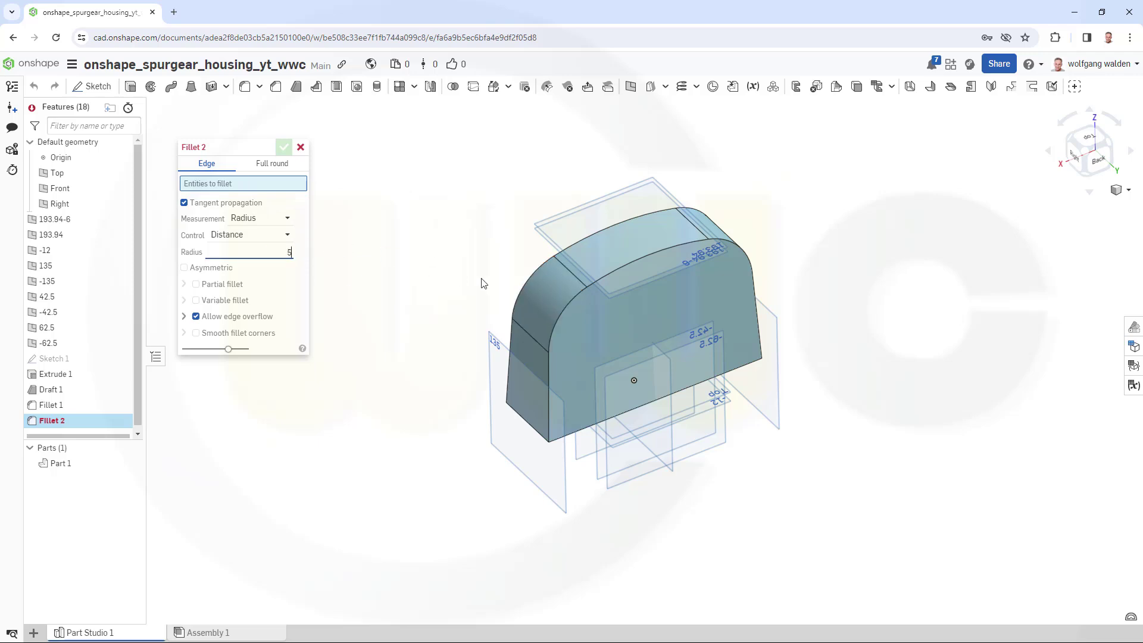
click(563, 316)
click(527, 284)
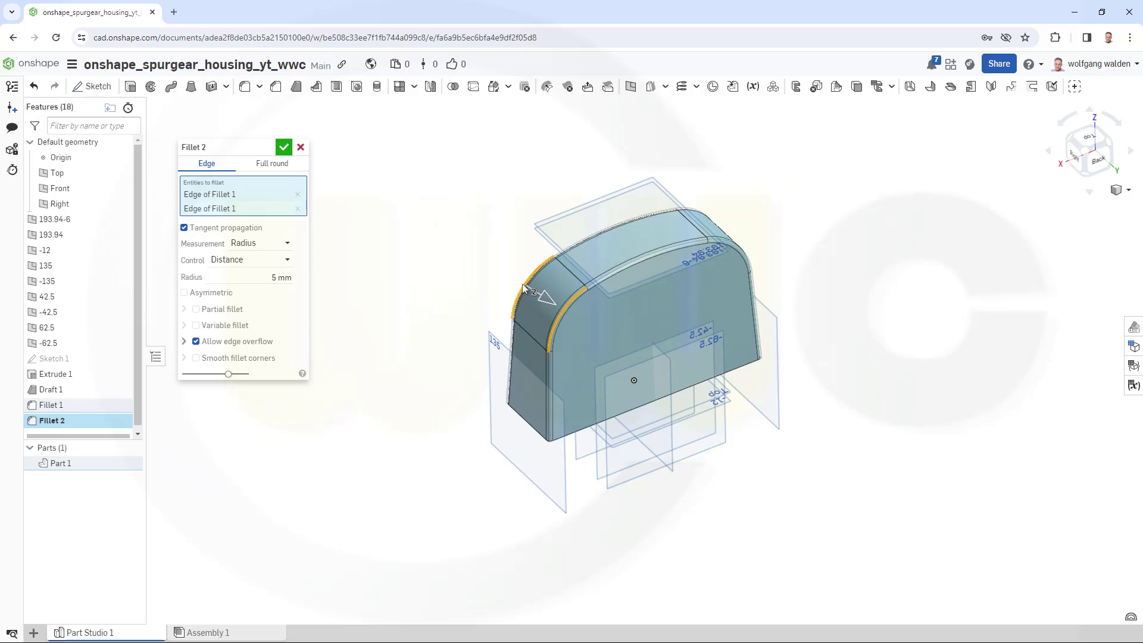
key(Return)
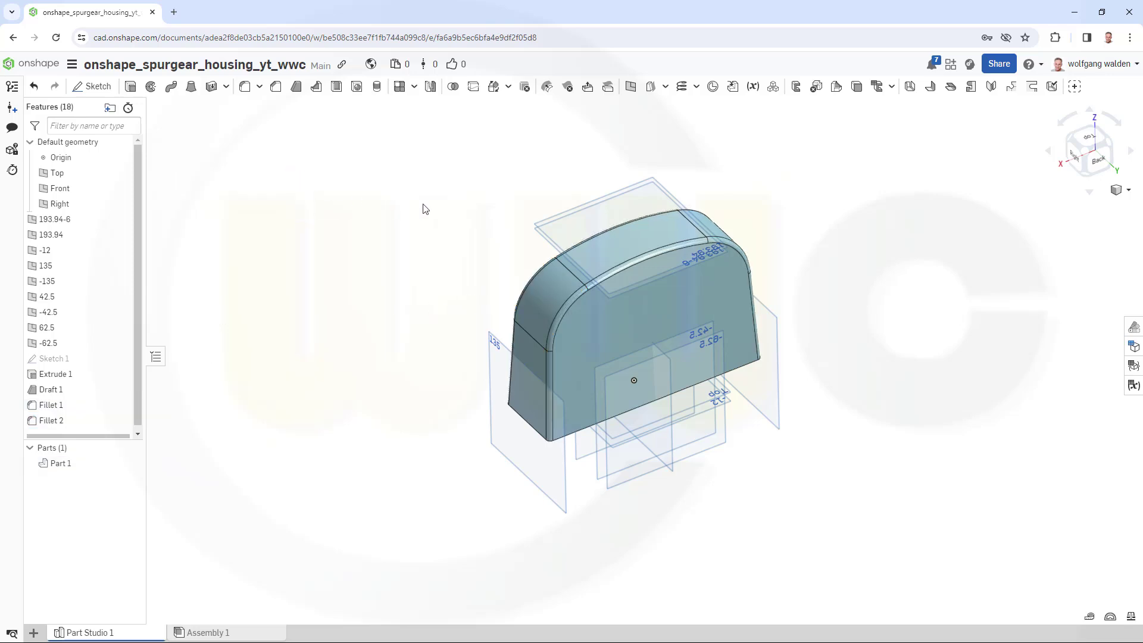
mouse_move(436, 209)
right_down()
mouse_move(434, 171)
mouse_move(427, 189)
right_up()
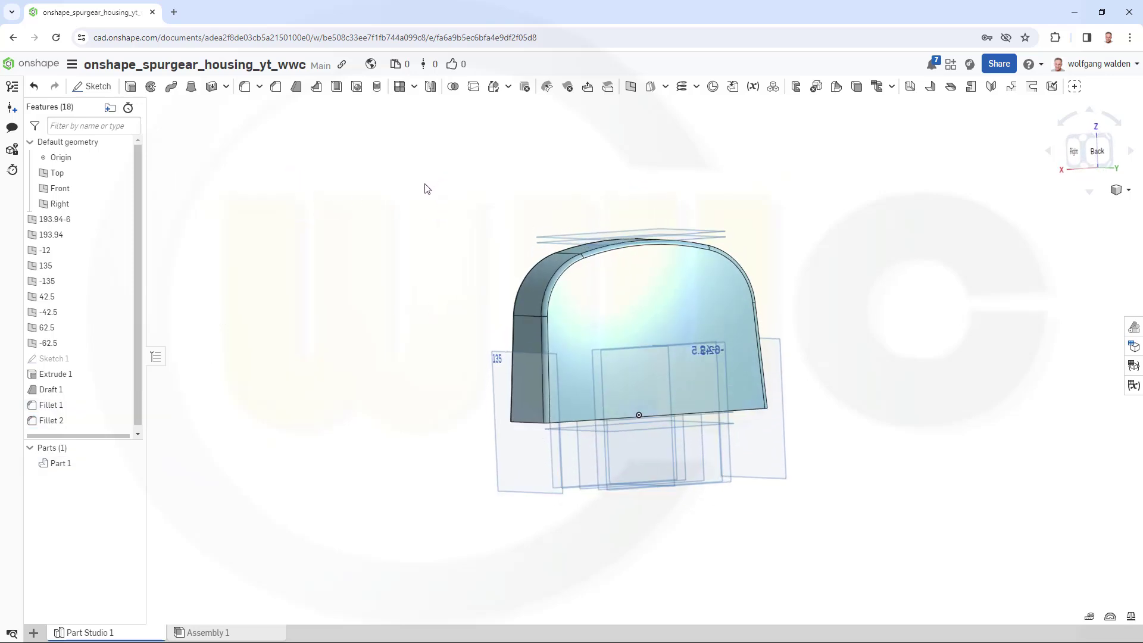
- Rename Part 1 to 'inner' in the Parts list and hide it from the view
right_click(73, 469)
click(128, 270)
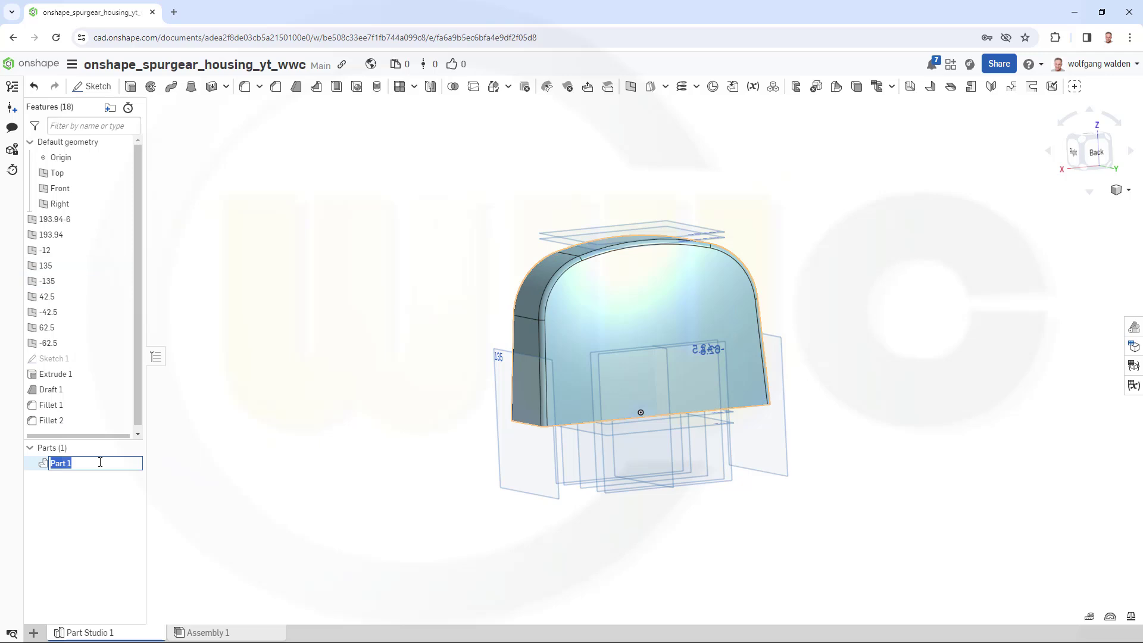
text(inner)
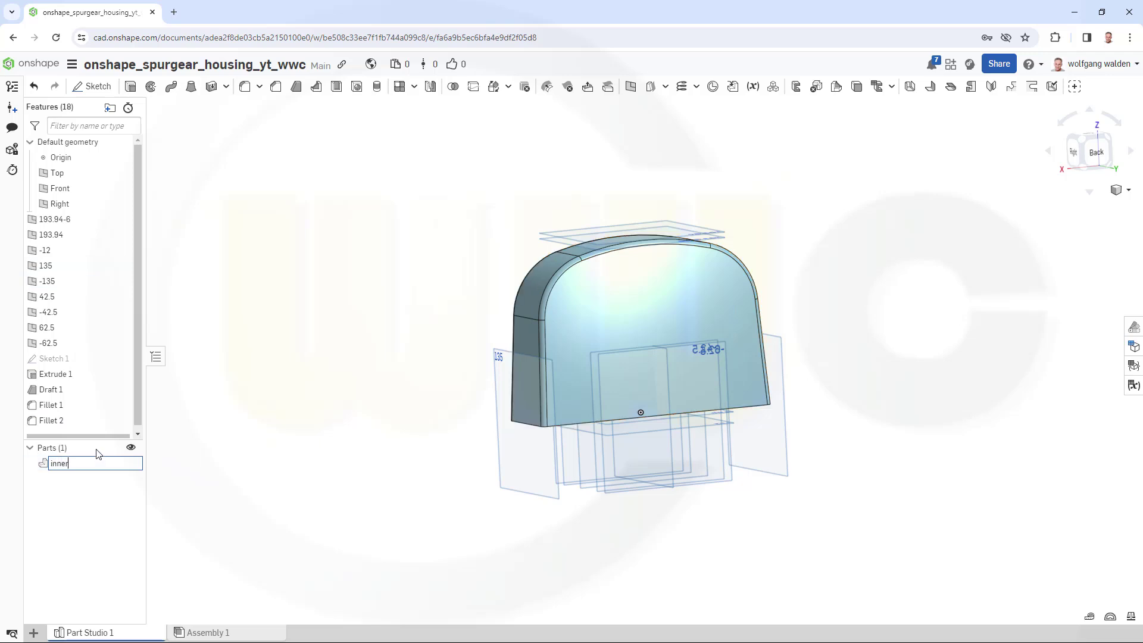
key(Return)
right_drag(387, 237, 376, 283)
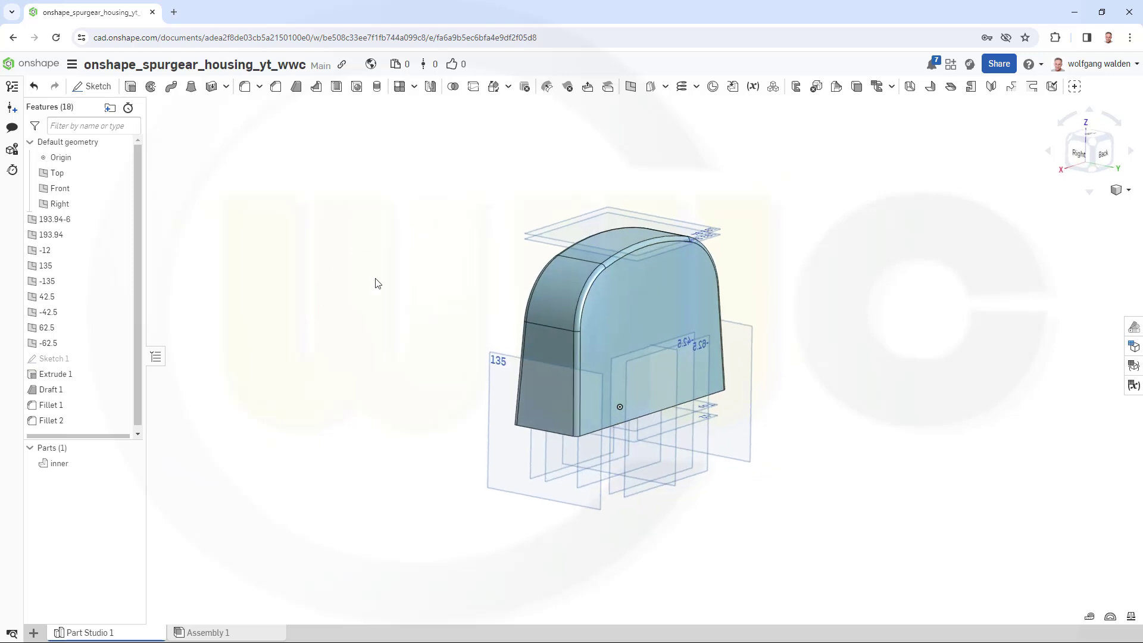
click(130, 464)
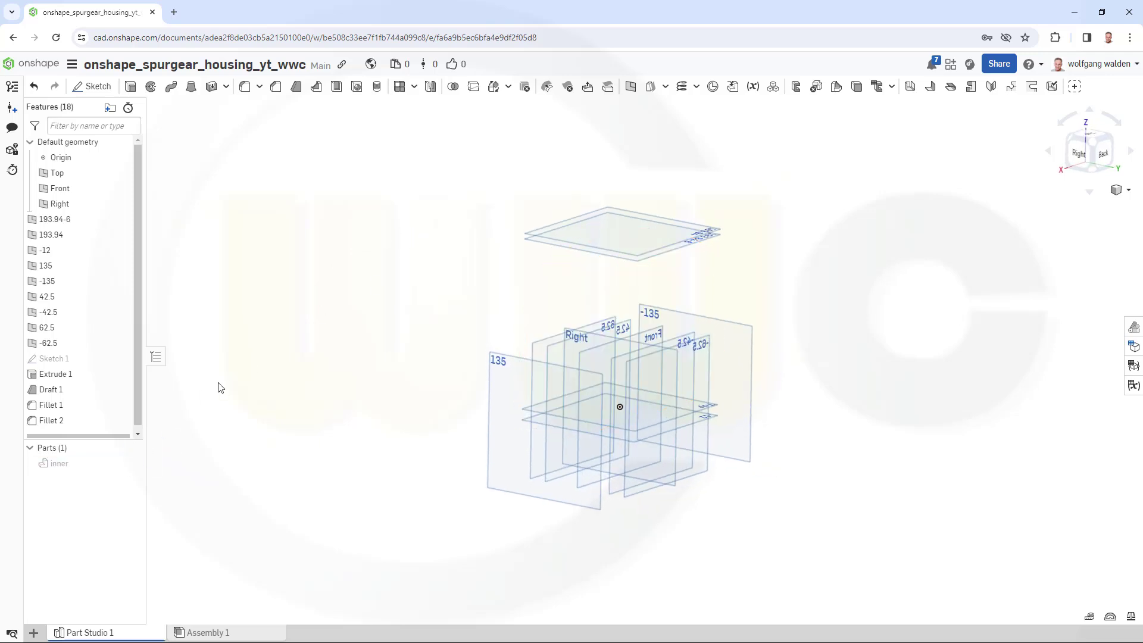
- Begin a new extrude of Sketch 1's region with both ends set to Up to face
right_drag(371, 292, 349, 301)
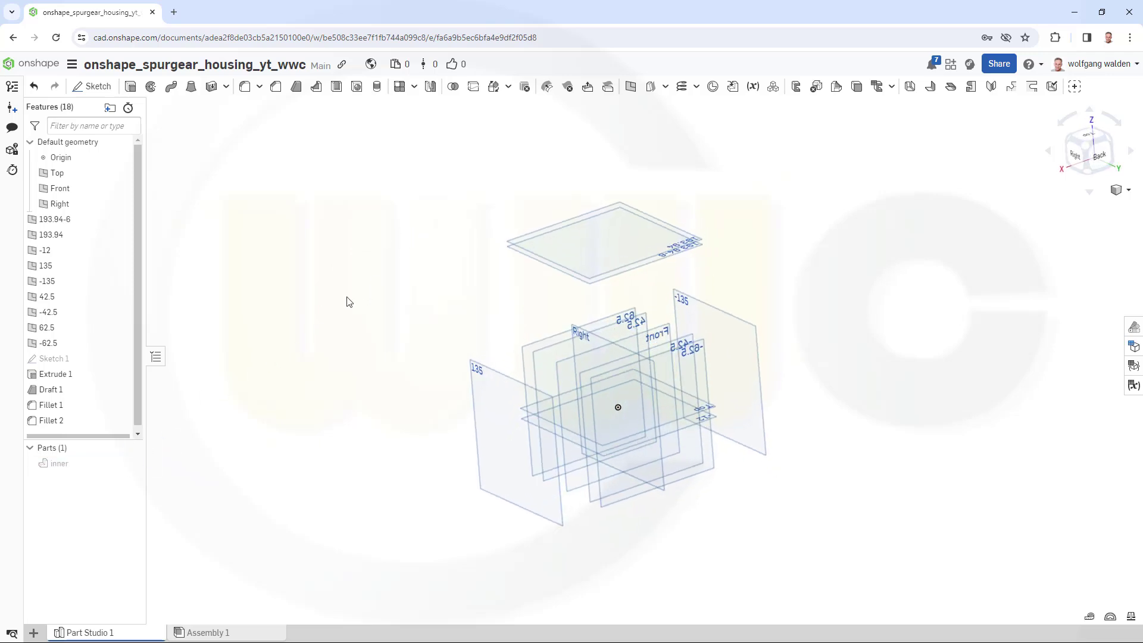
click(132, 88)
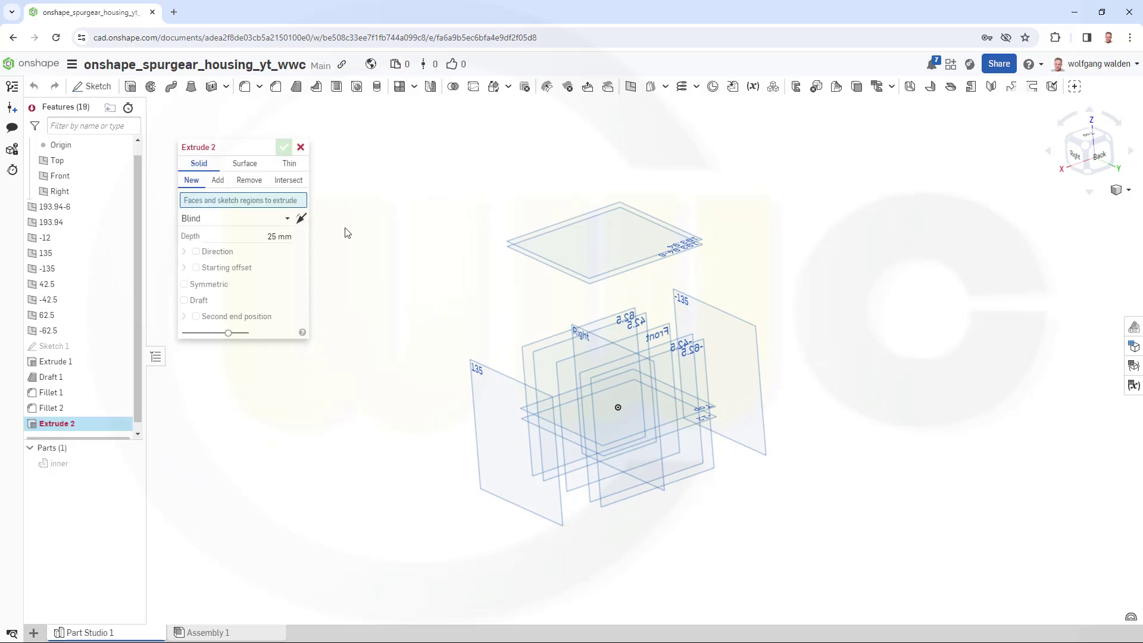
click(288, 220)
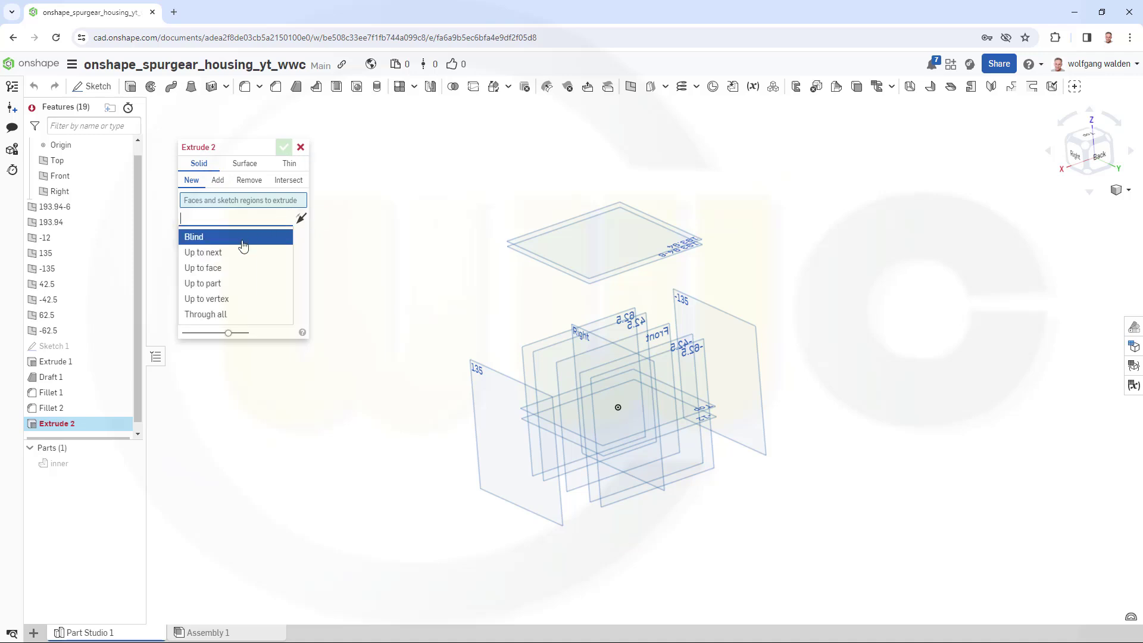
click(224, 273)
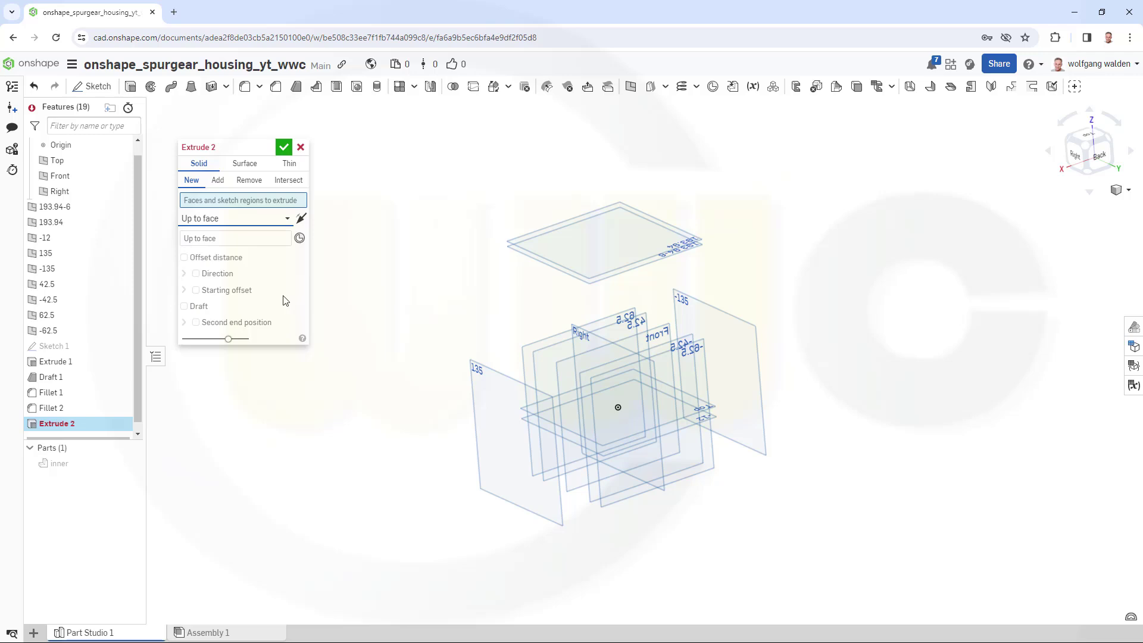
click(197, 322)
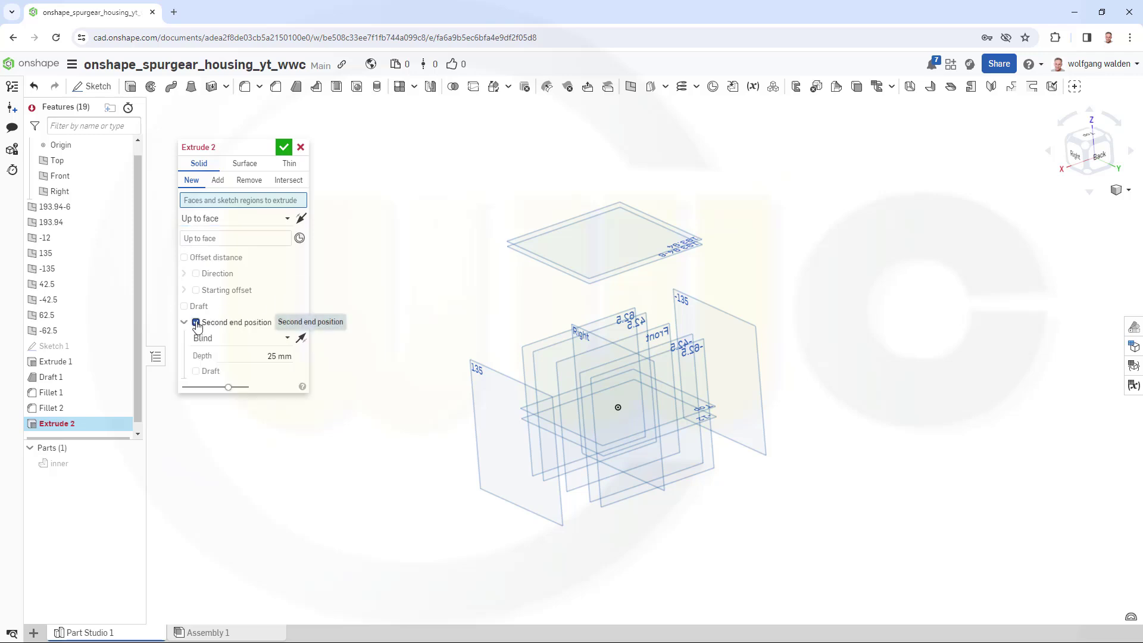
click(288, 337)
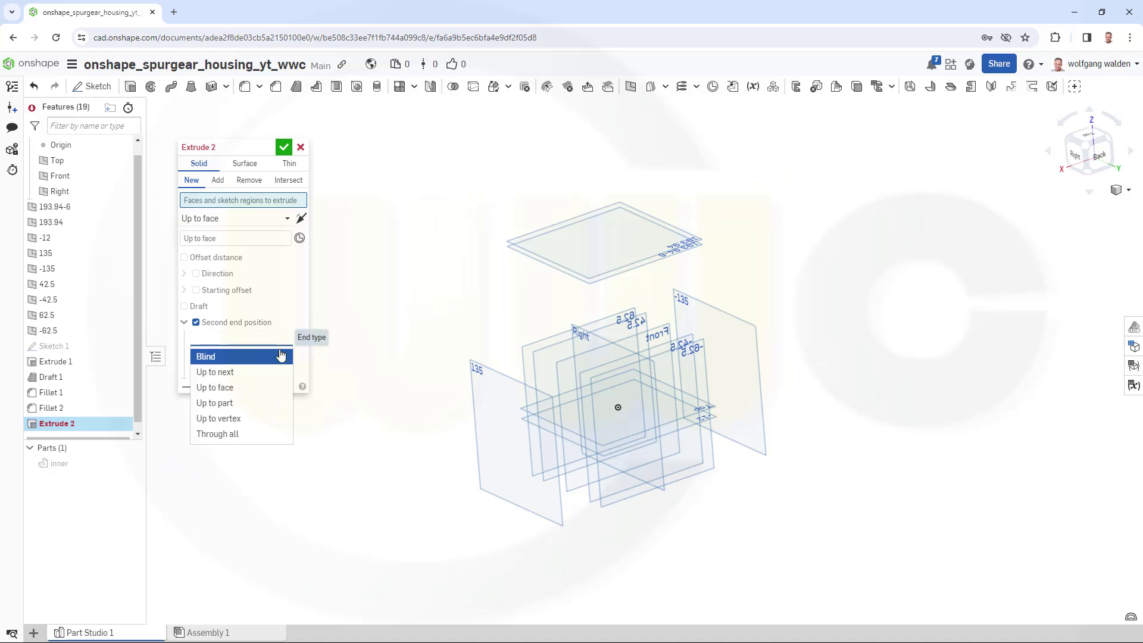
click(237, 388)
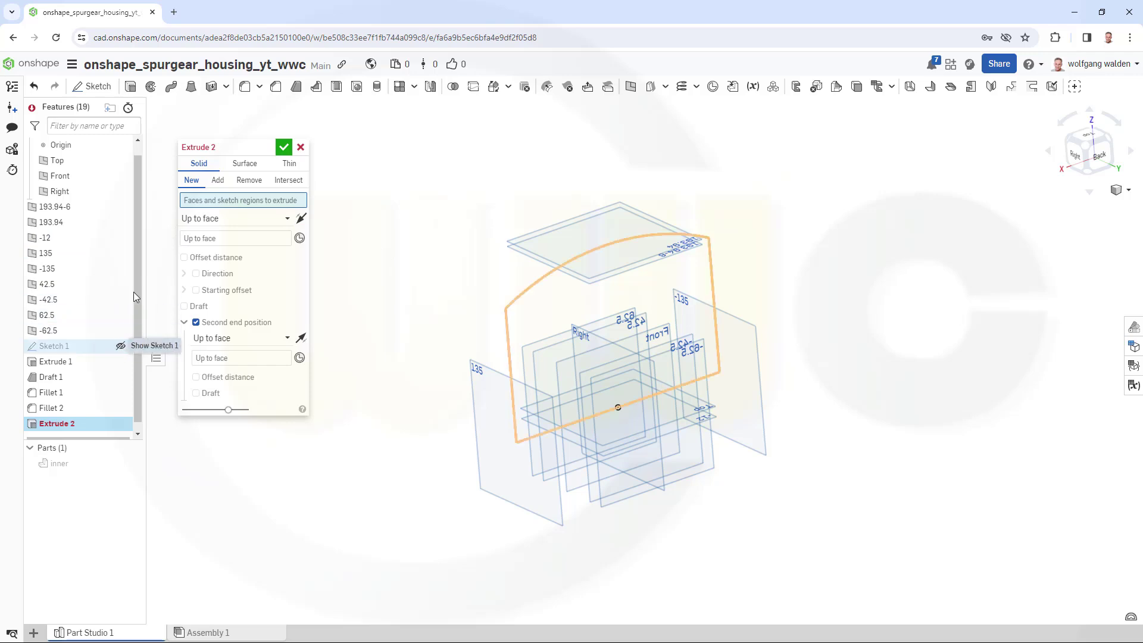
click(120, 345)
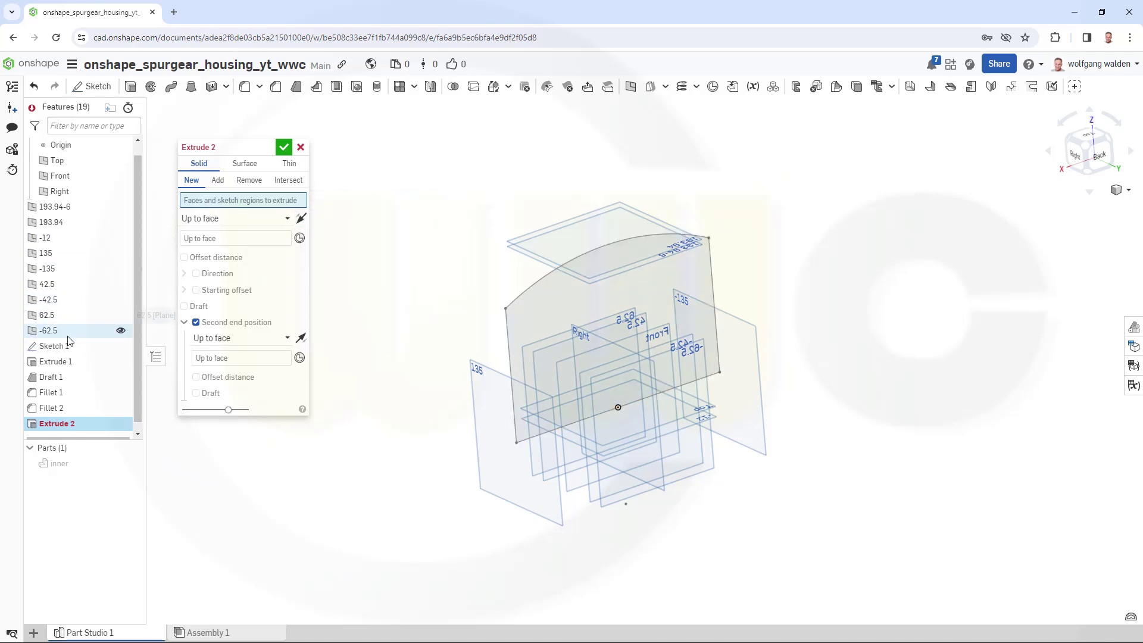
click(113, 346)
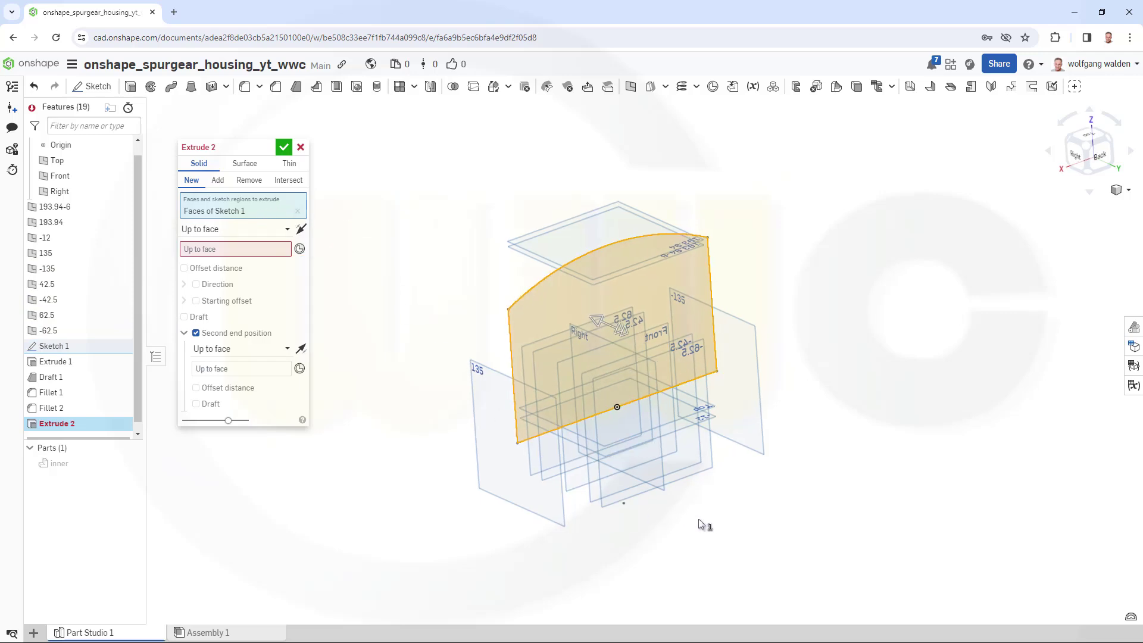
- End the extrude at the 62.5 and -62.5 planes and confirm it as Part 2
mouse_move(699, 523)
right_down()
mouse_move(767, 530)
mouse_move(763, 547)
mouse_move(778, 548)
mouse_move(753, 546)
mouse_move(819, 566)
mouse_move(798, 591)
mouse_move(740, 560)
mouse_move(793, 597)
mouse_move(758, 592)
right_up()
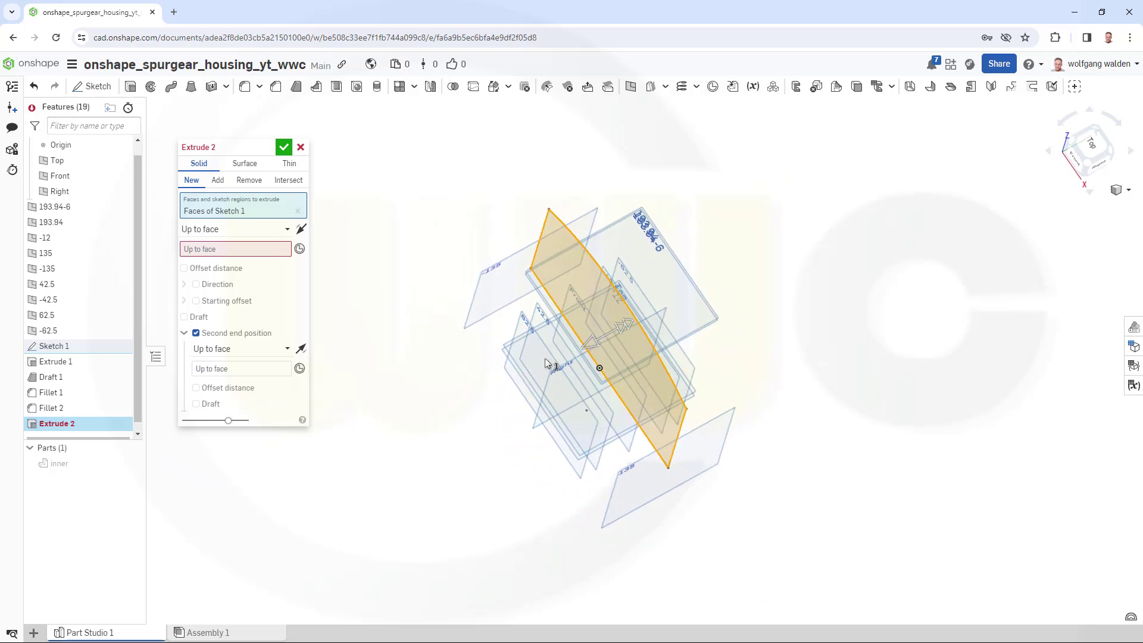
click(235, 249)
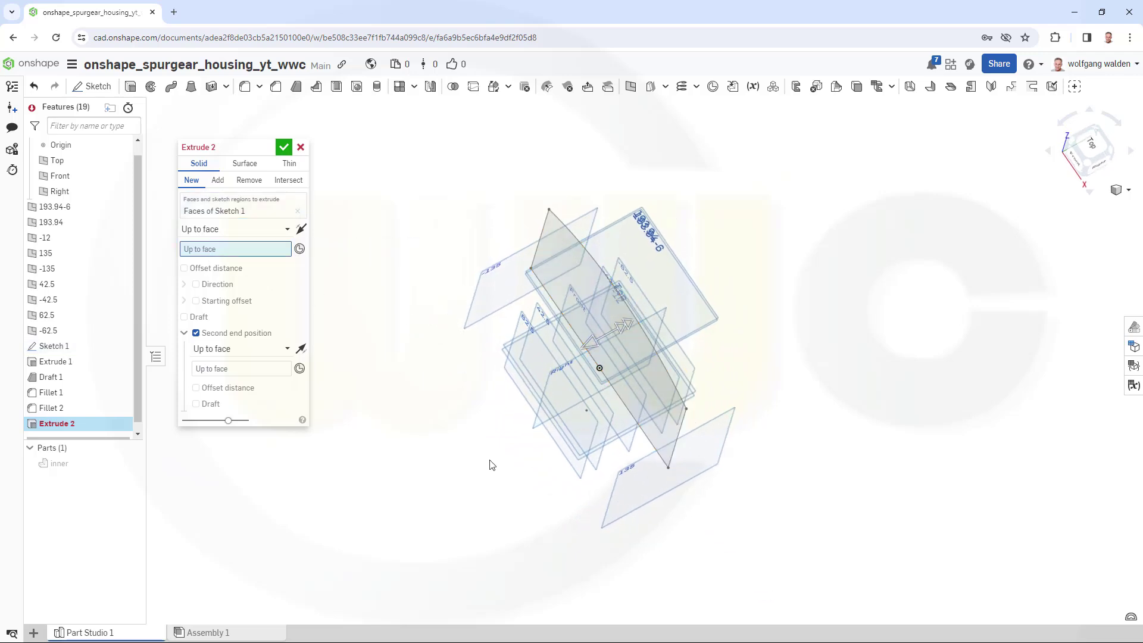
click(583, 479)
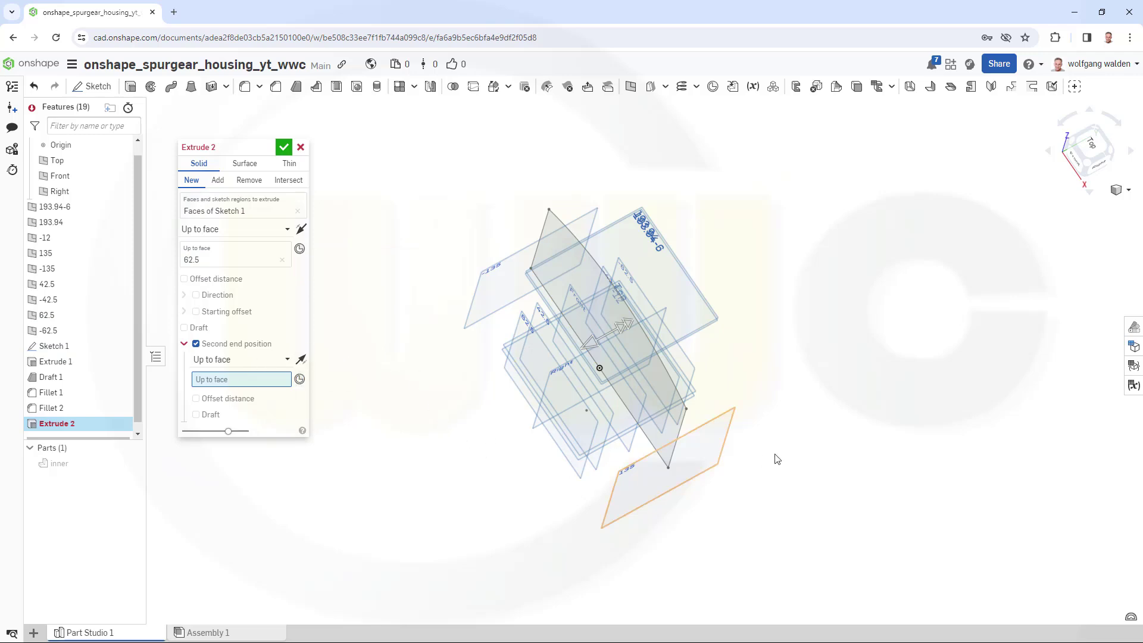
click(695, 374)
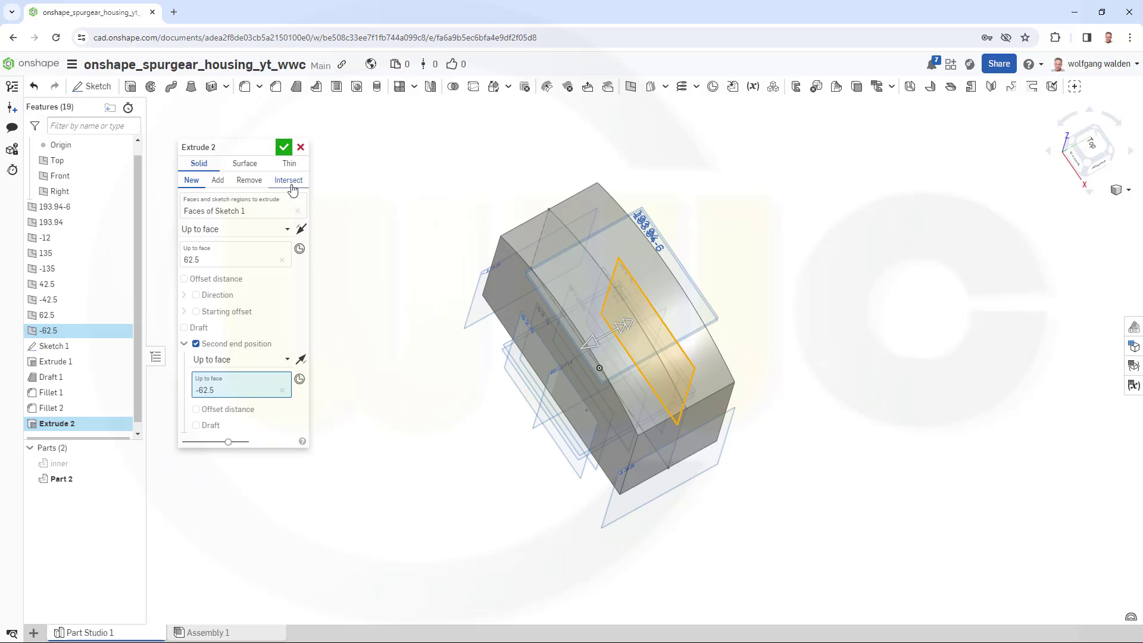
click(283, 148)
right_drag(510, 395, 806, 416)
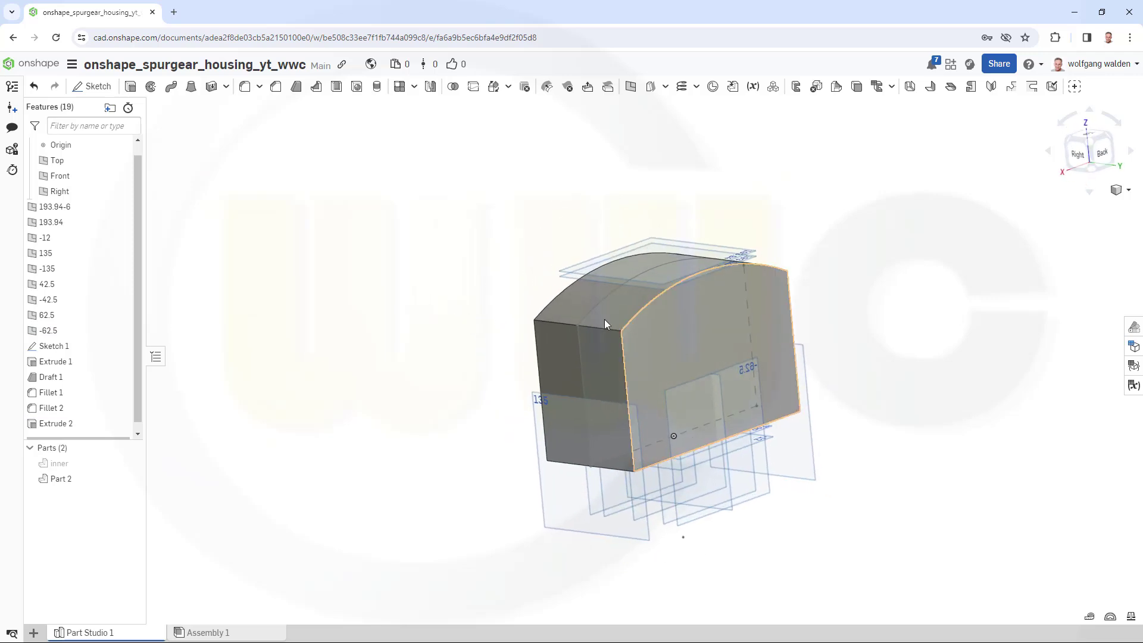
- Taper the front, large side and two further side faces of Part 2 by 3° about the Top plane
click(296, 87)
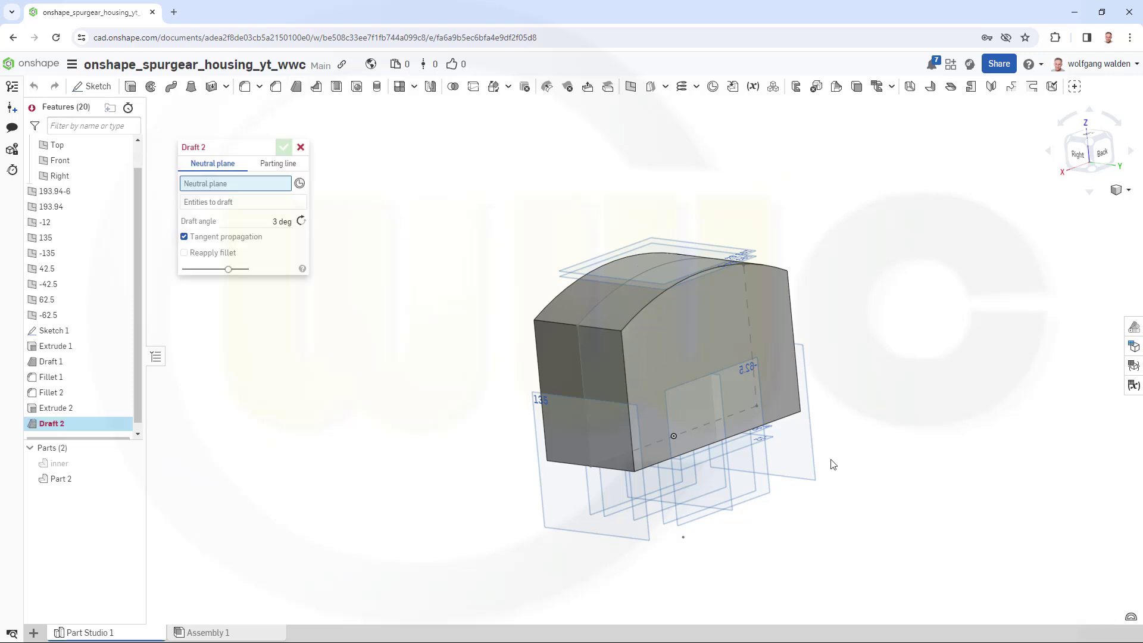
right_drag(832, 463, 841, 487)
right_drag(829, 489, 838, 493)
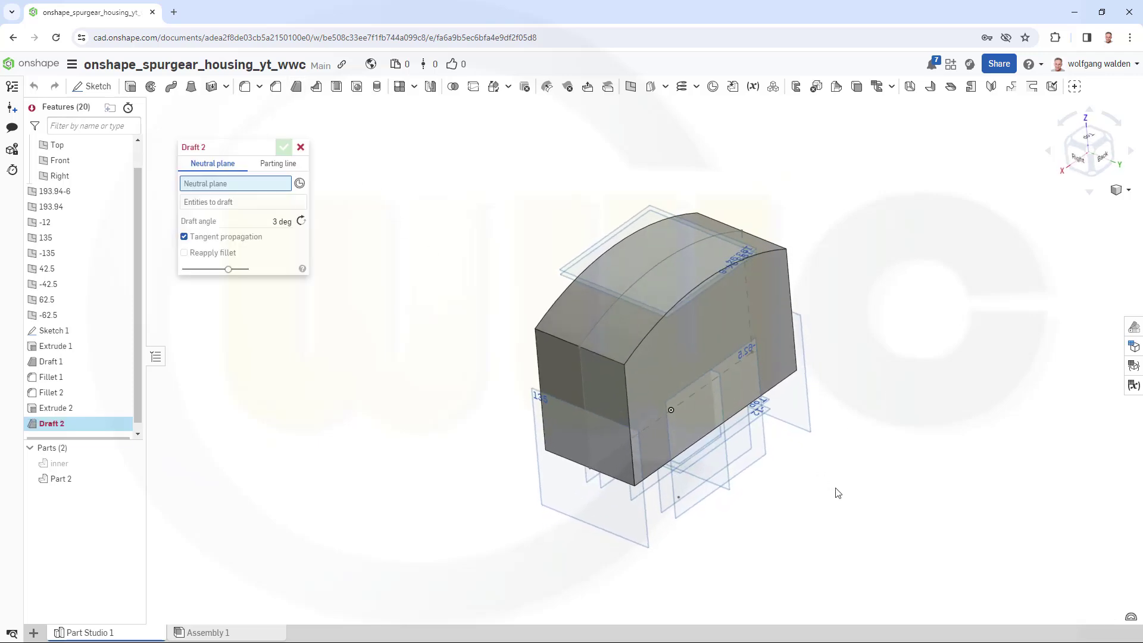
click(57, 147)
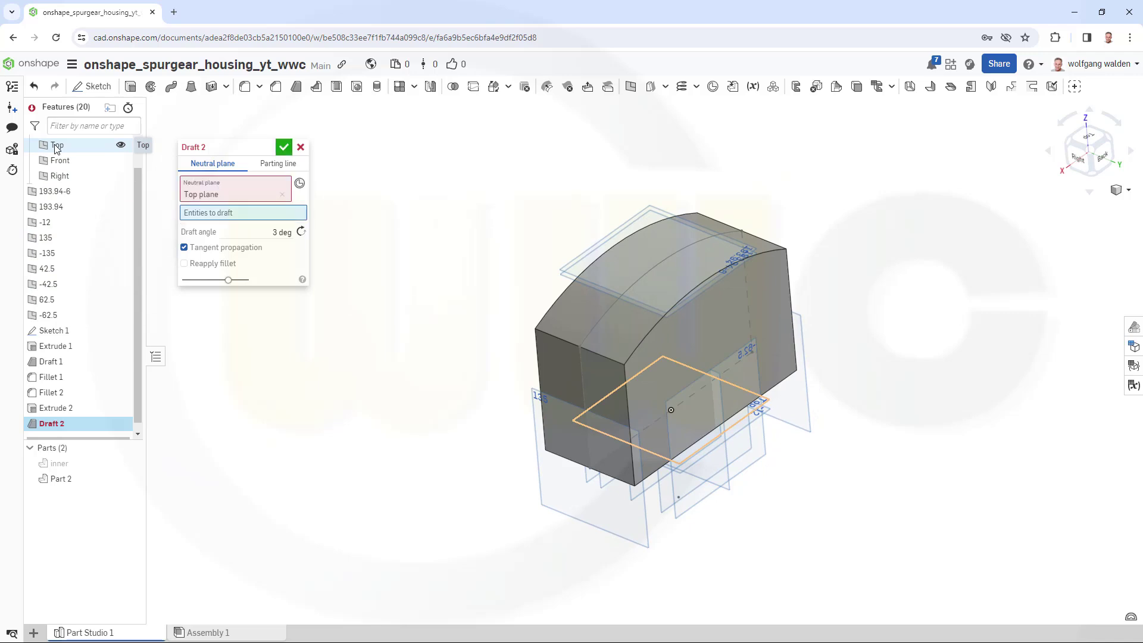
click(573, 366)
click(690, 351)
right_drag(875, 398, 766, 326)
click(785, 327)
click(755, 316)
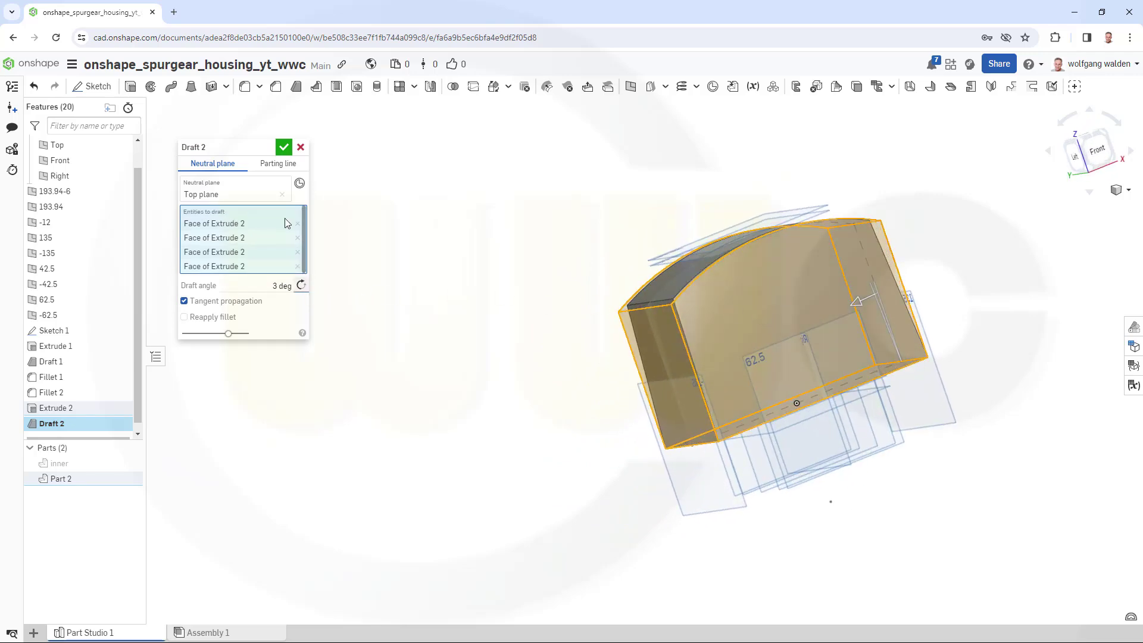
click(283, 147)
right_drag(502, 276, 482, 297)
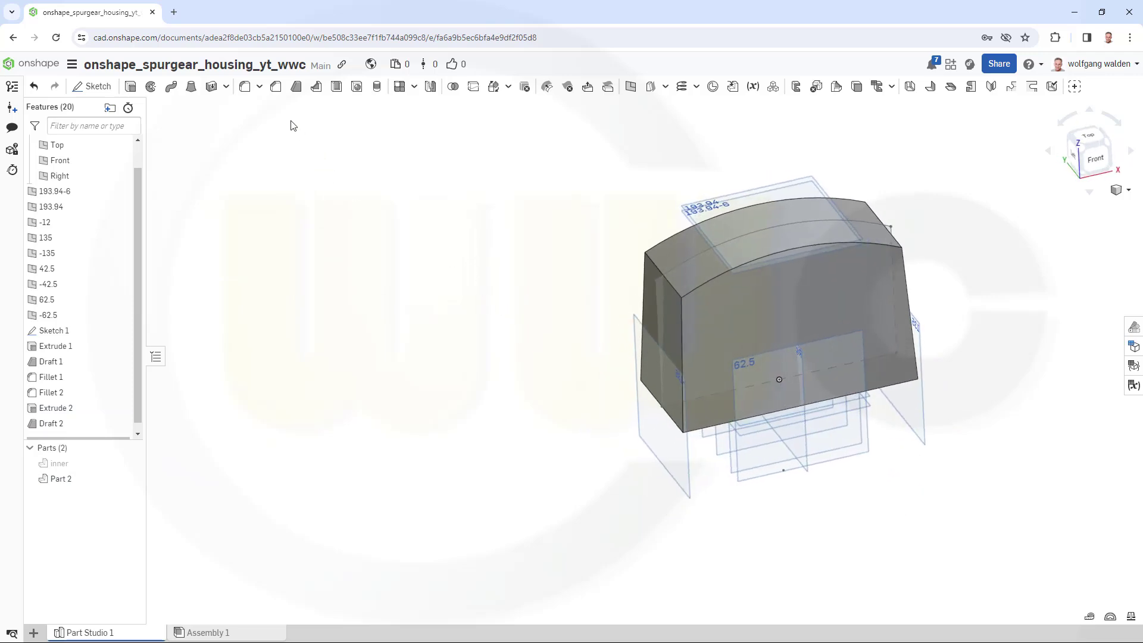
- Round both top edges of Part 2 with a 70 mm fillet
click(244, 88)
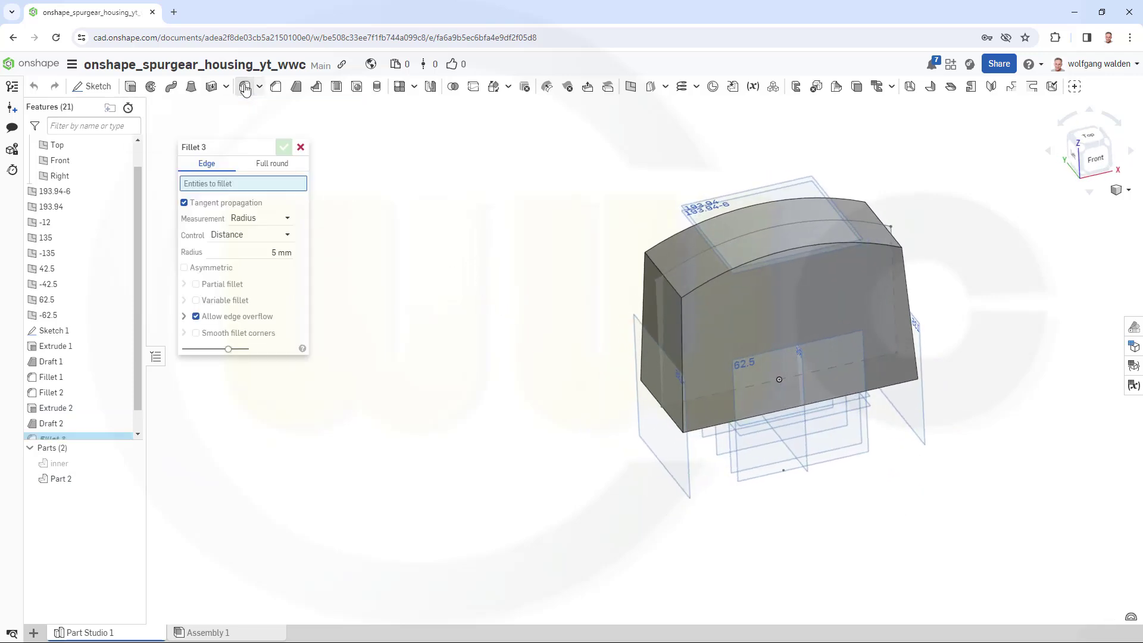
click(272, 251)
text(70)
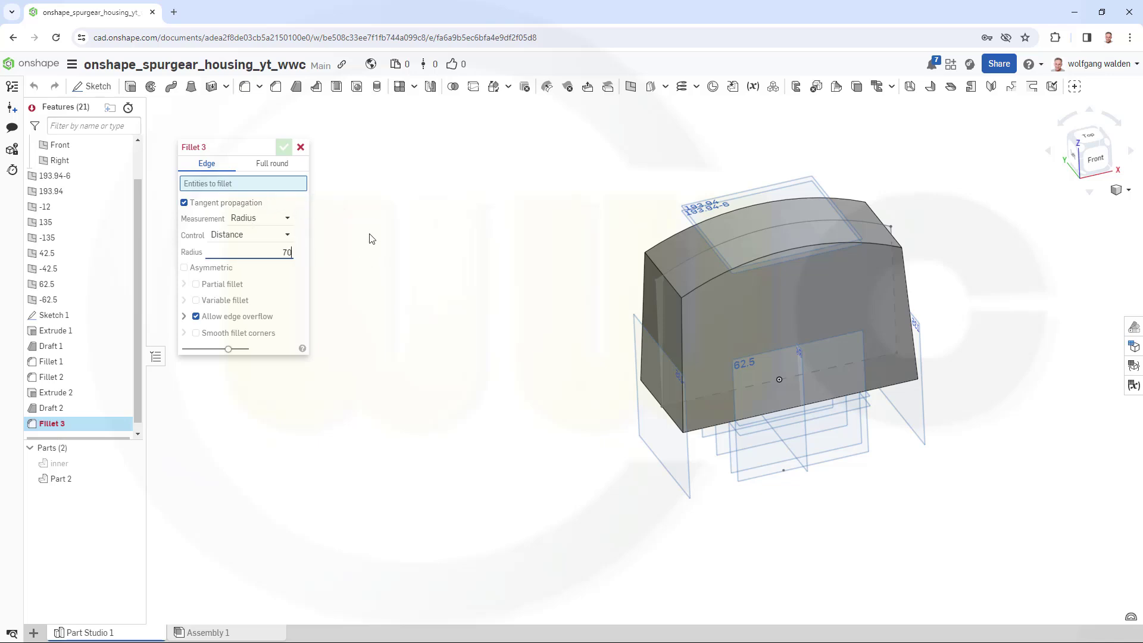
key(Return)
click(670, 283)
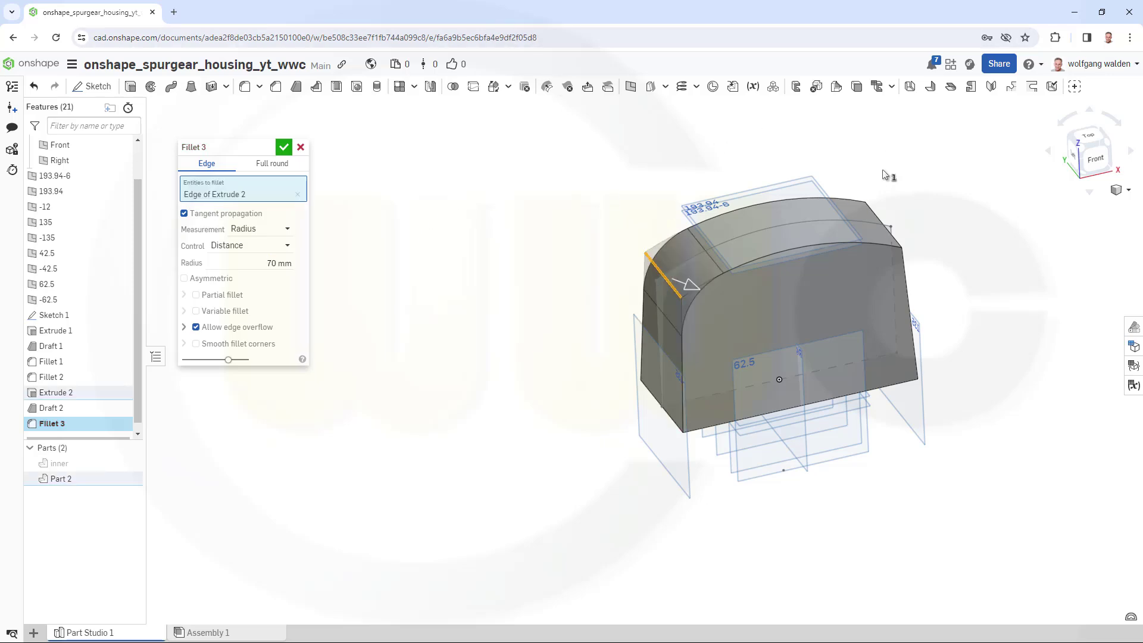
click(877, 215)
click(286, 151)
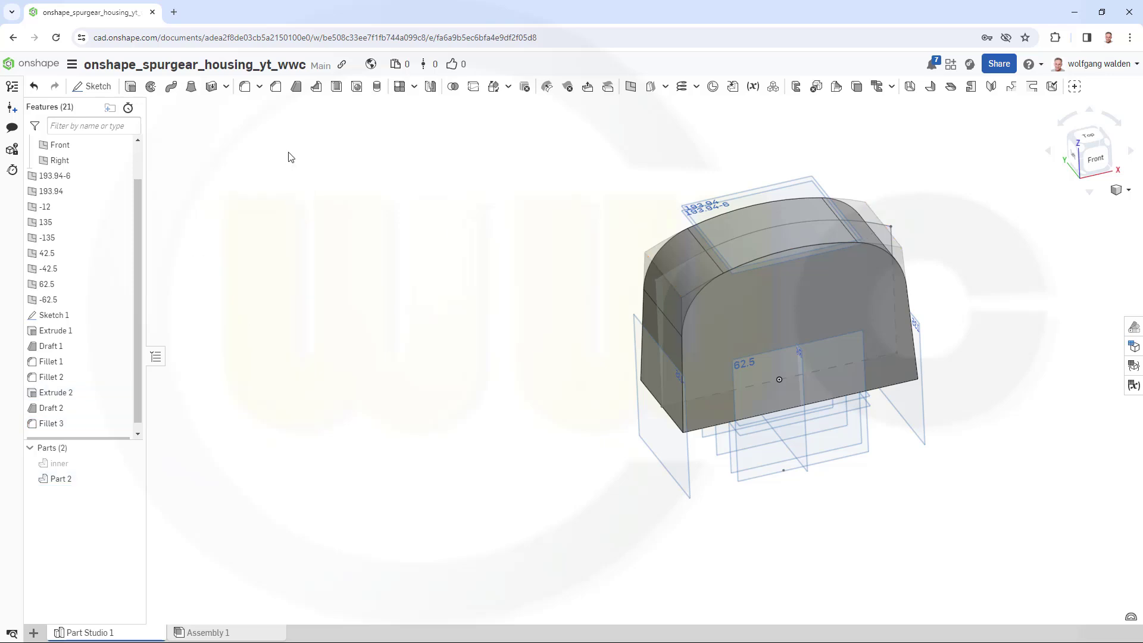
- Add a 20 mm fillet along both curved edges of Fillet 3
click(296, 86)
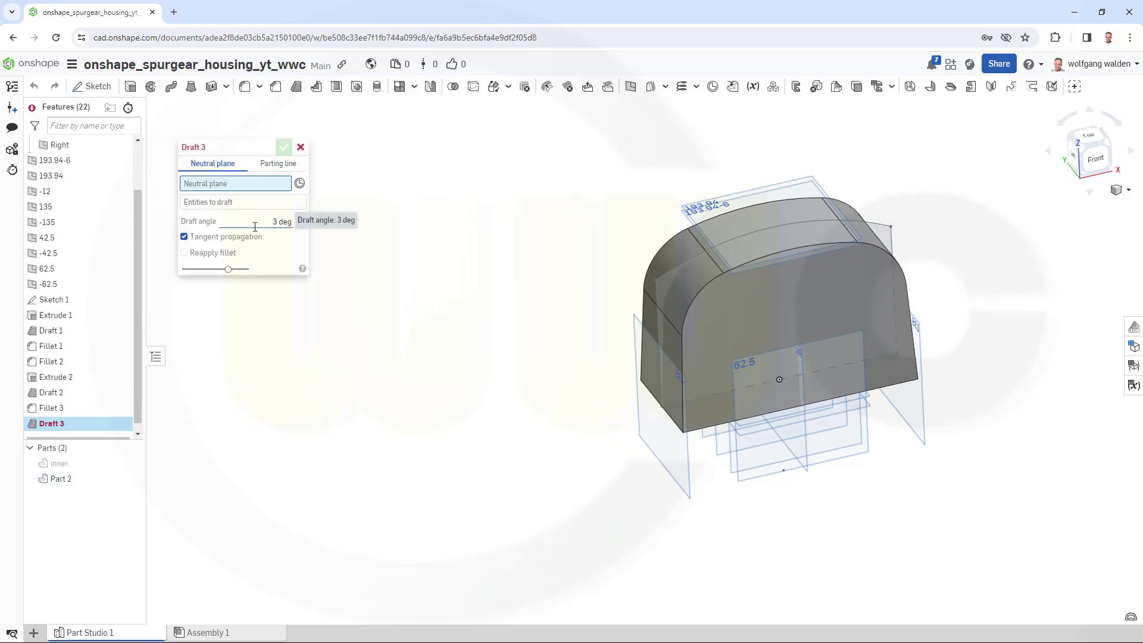
click(301, 147)
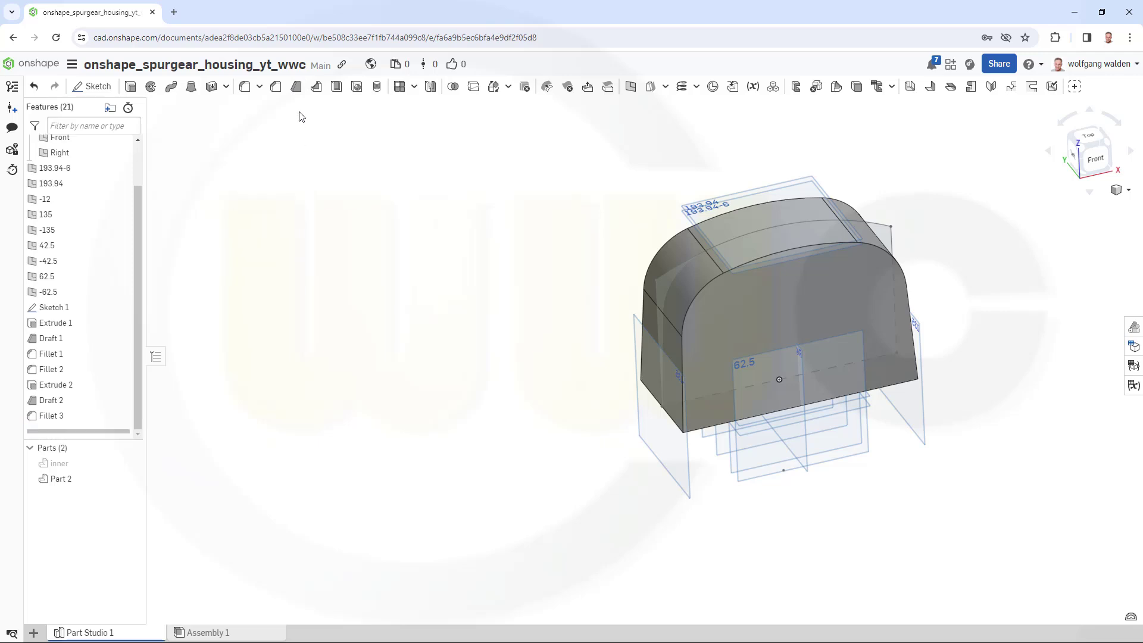
click(245, 86)
click(282, 251)
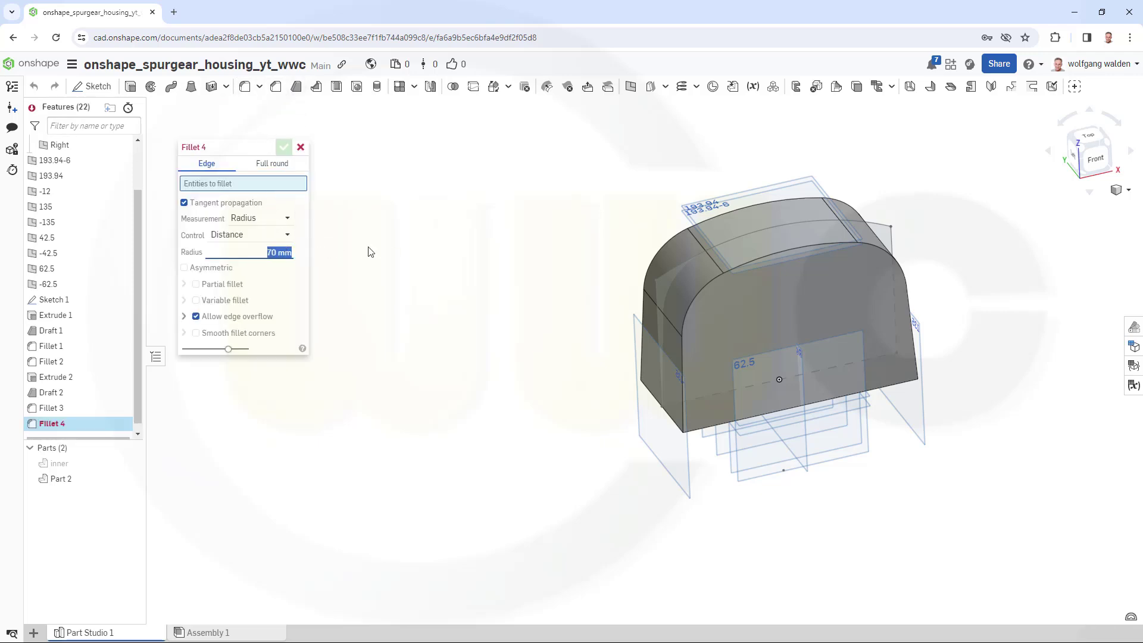
text(20)
click(695, 295)
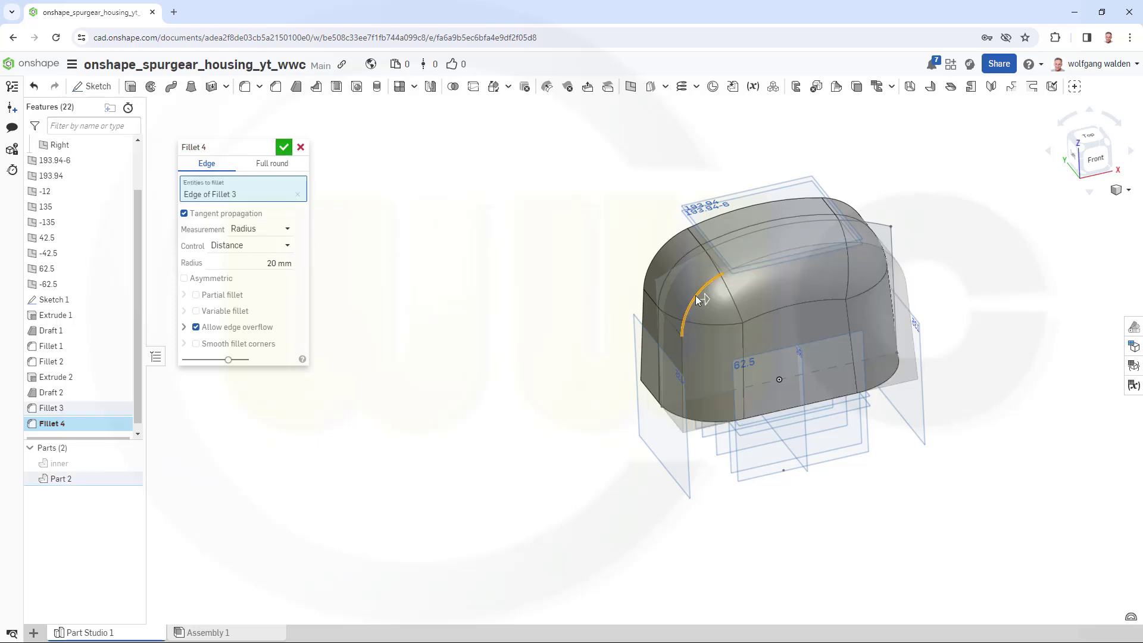
click(657, 252)
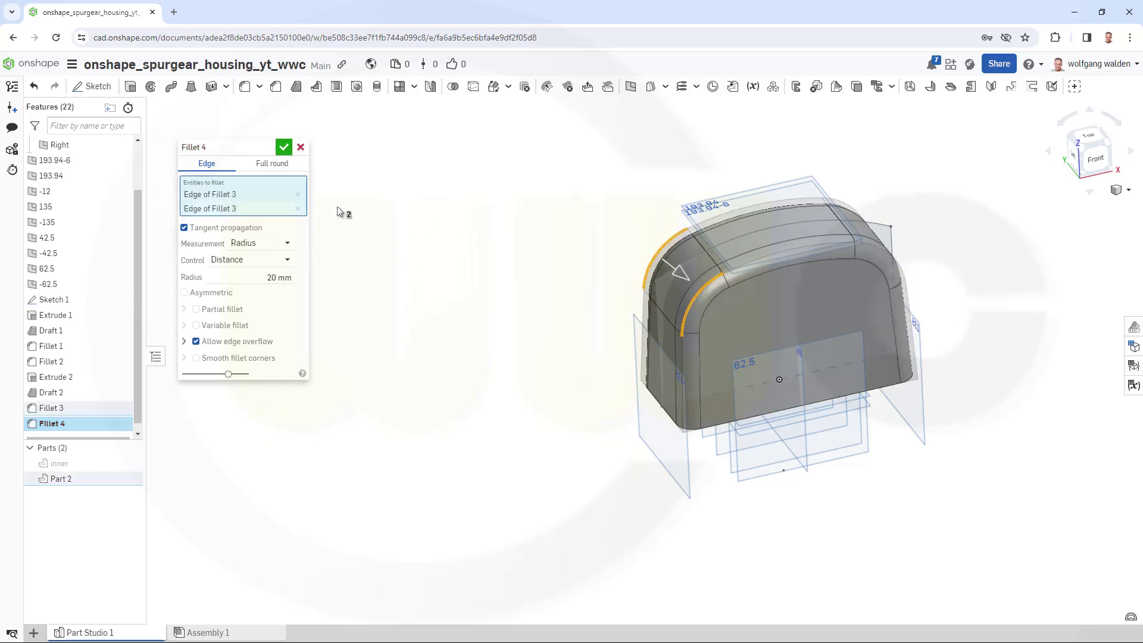
click(285, 148)
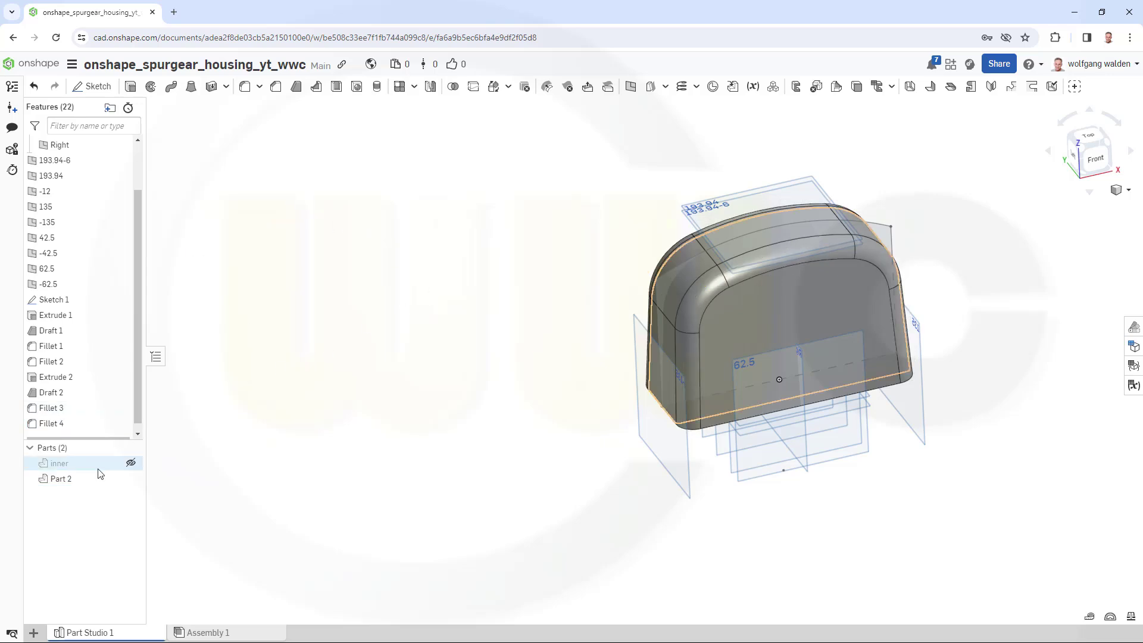
- Use Rename on Part 2 in the Parts list to call it 'cooling'
click(72, 478)
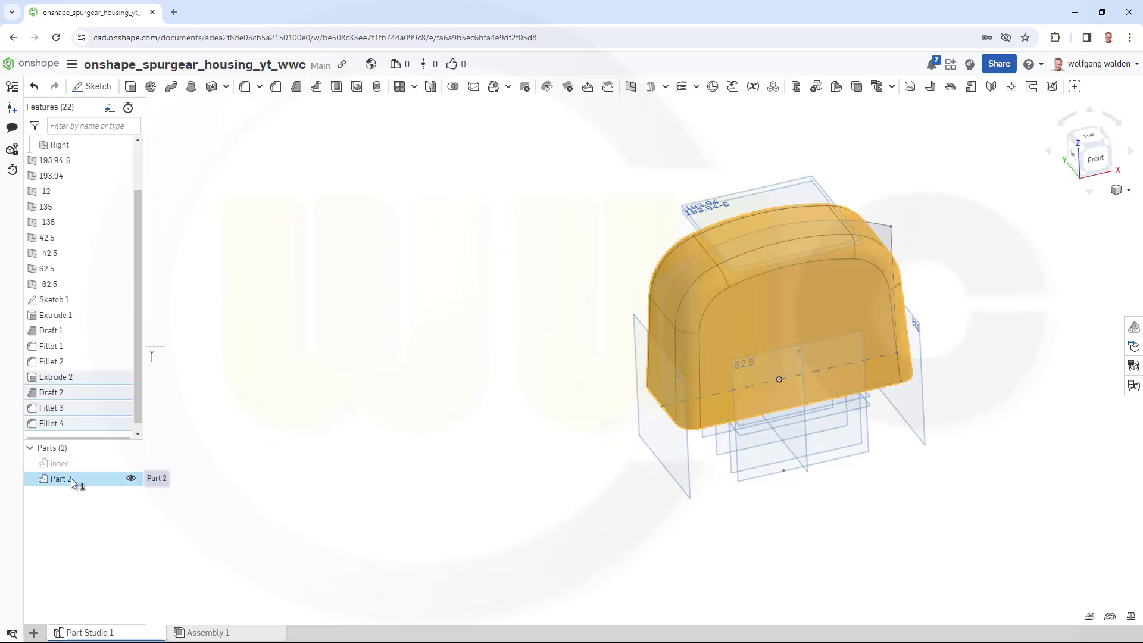
click(70, 478)
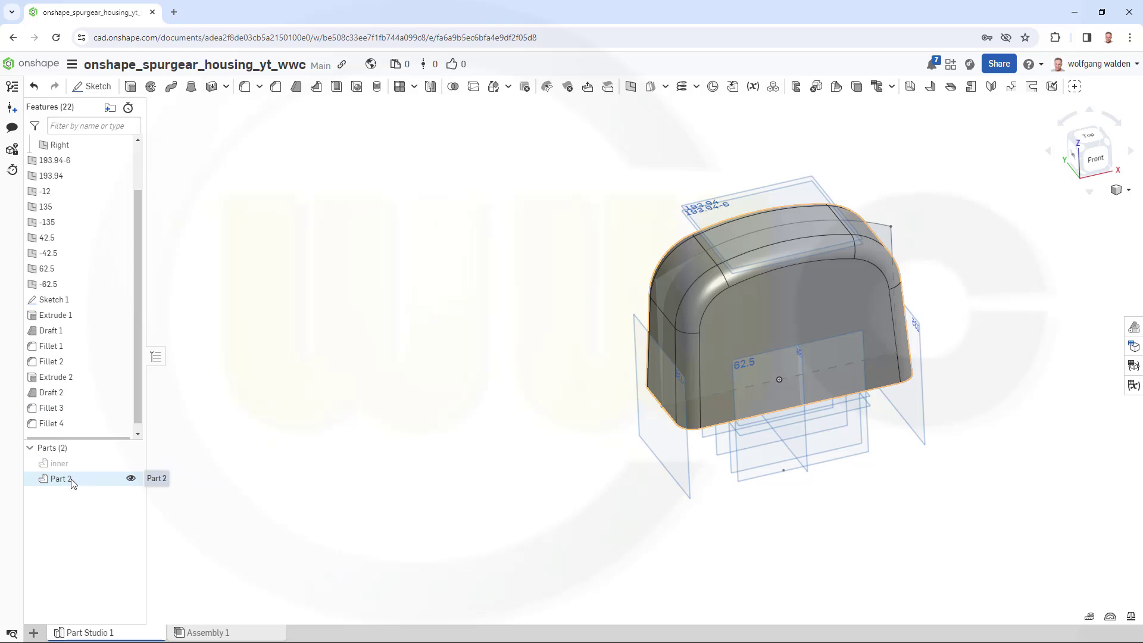
click(70, 479)
right_click(70, 478)
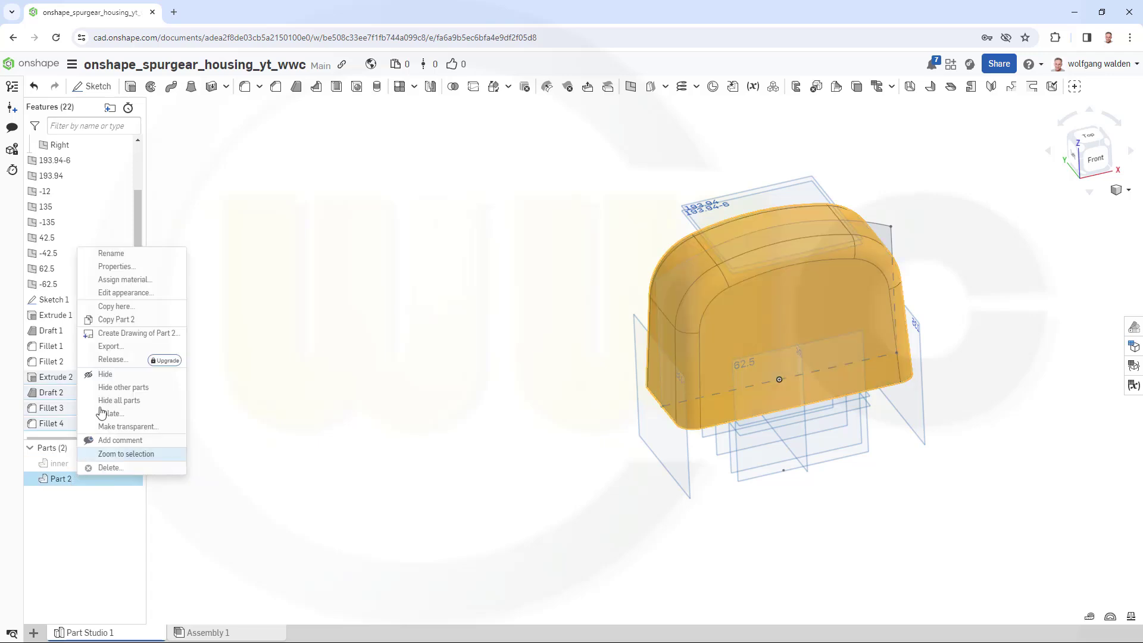
click(124, 257)
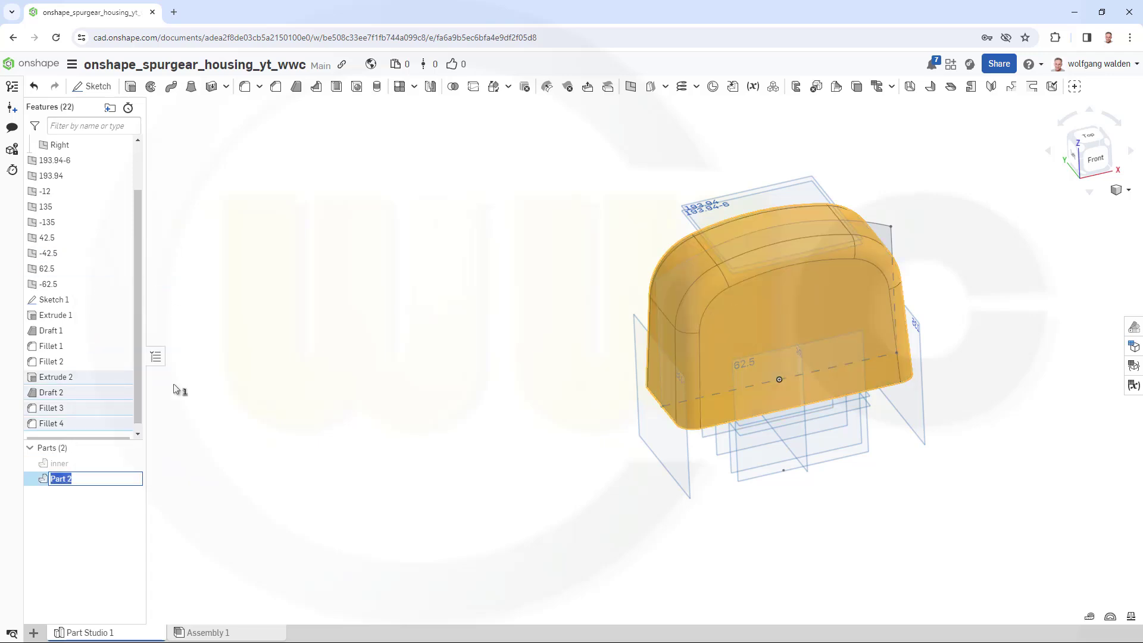
text(cooling)
key(Return)
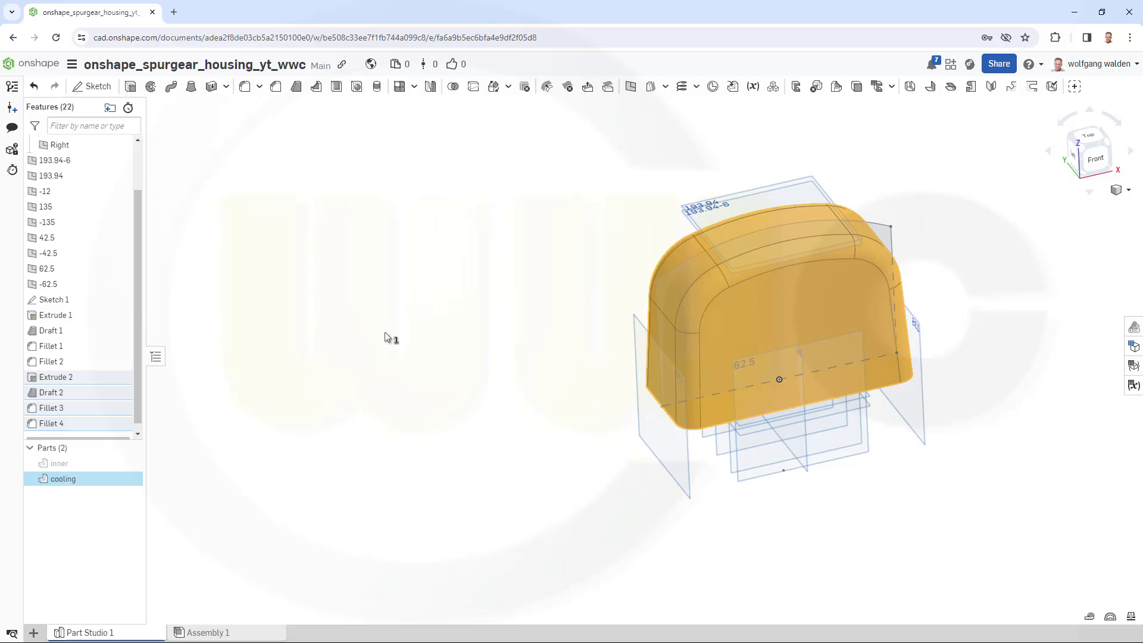
click(362, 388)
- Create a plane offset 72.5 mm from the Front plane
right_drag(399, 207, 421, 224)
scroll(422, 223, down, 2)
scroll(360, 160, up, 1)
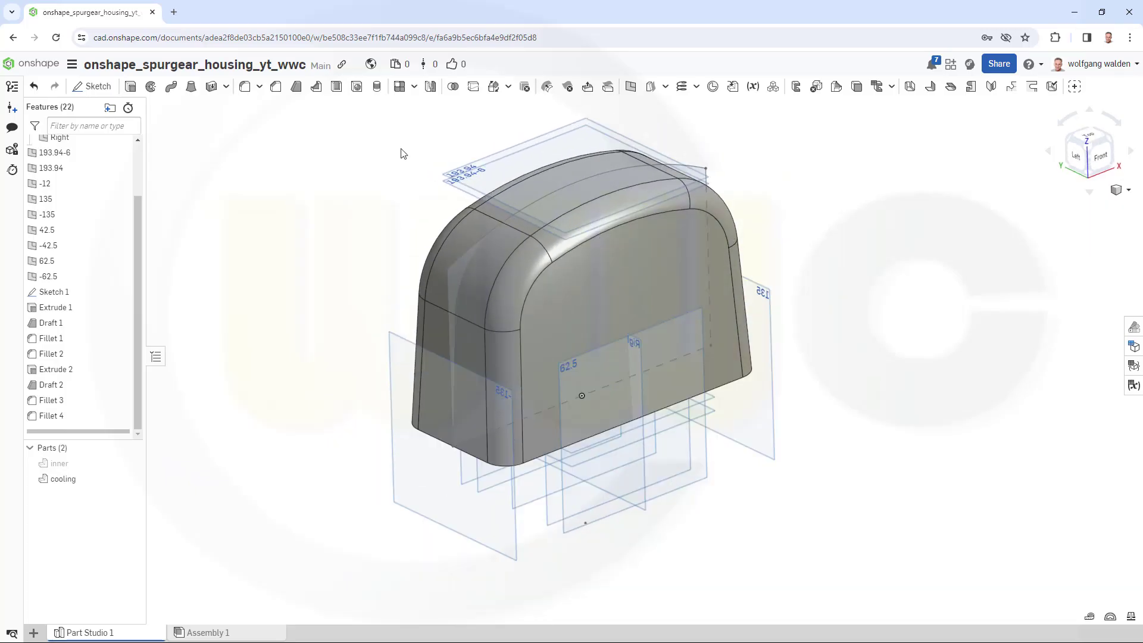
click(630, 87)
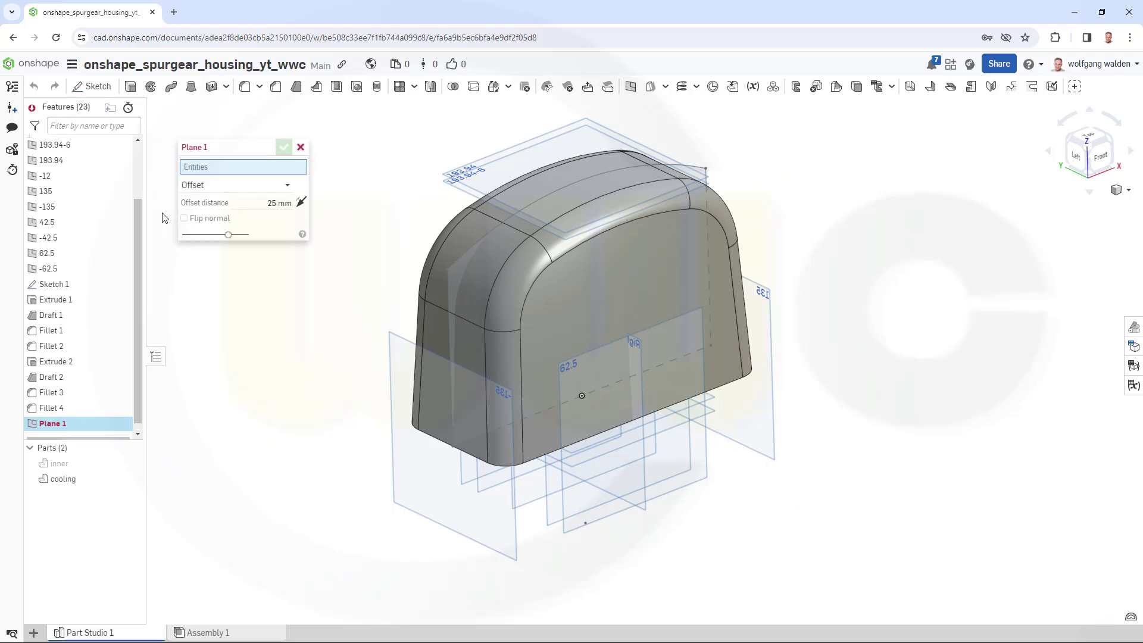
scroll(134, 228, up, 3)
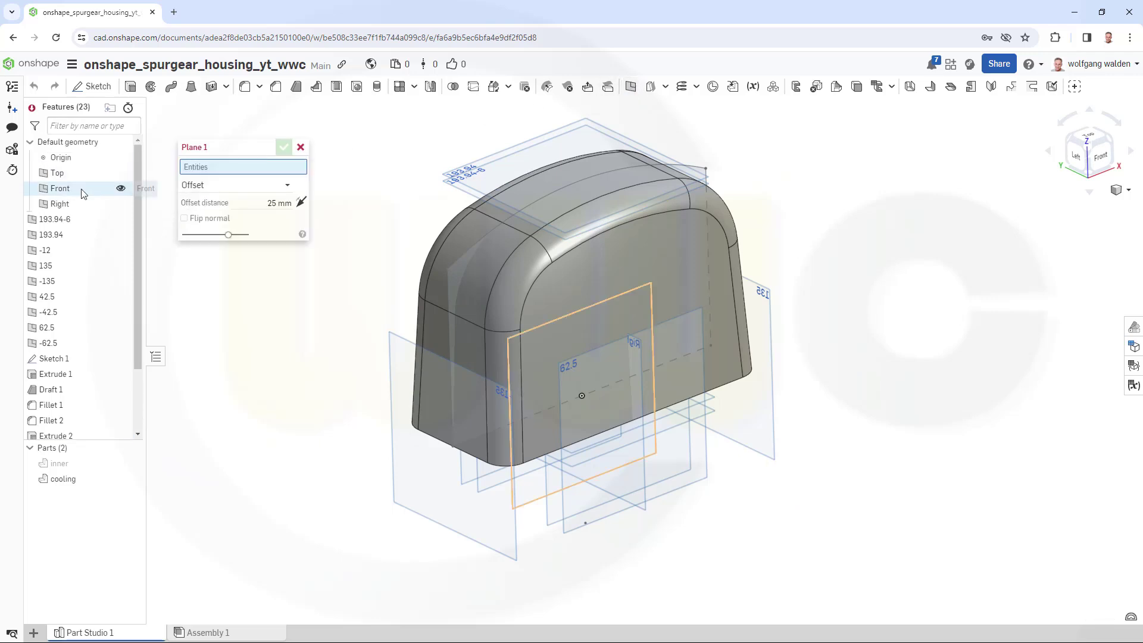
click(77, 189)
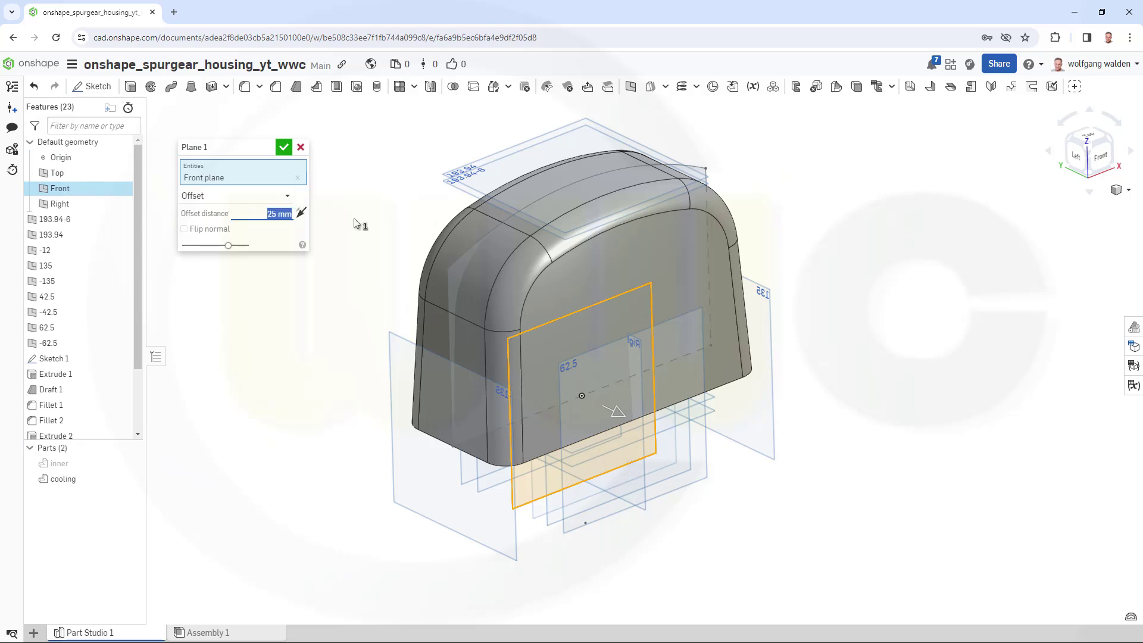
text(72.5)
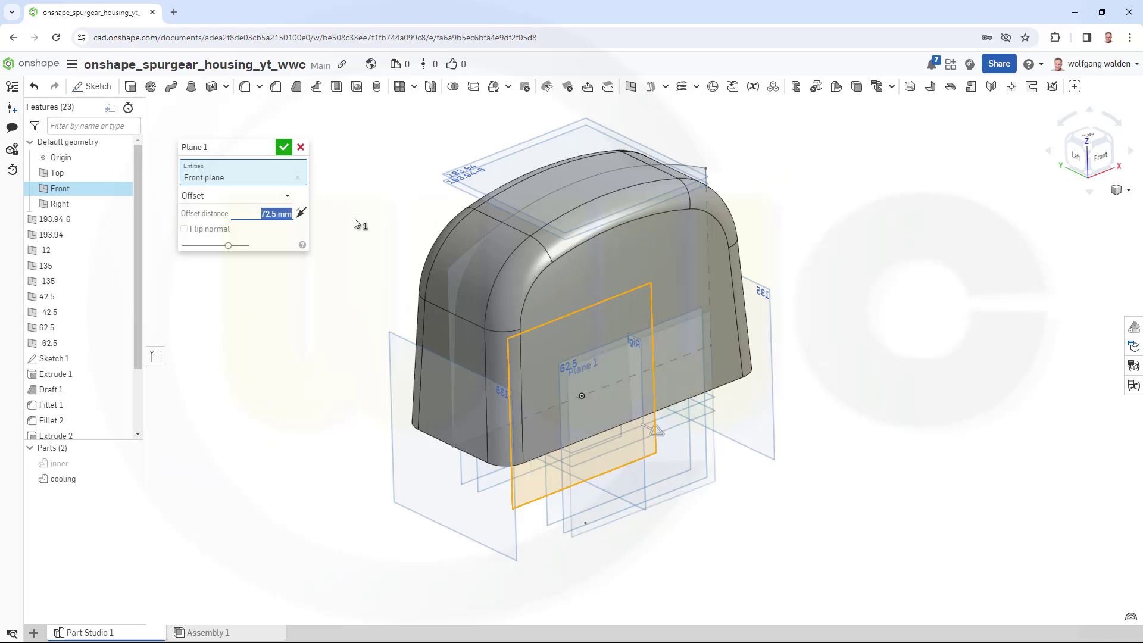
click(284, 148)
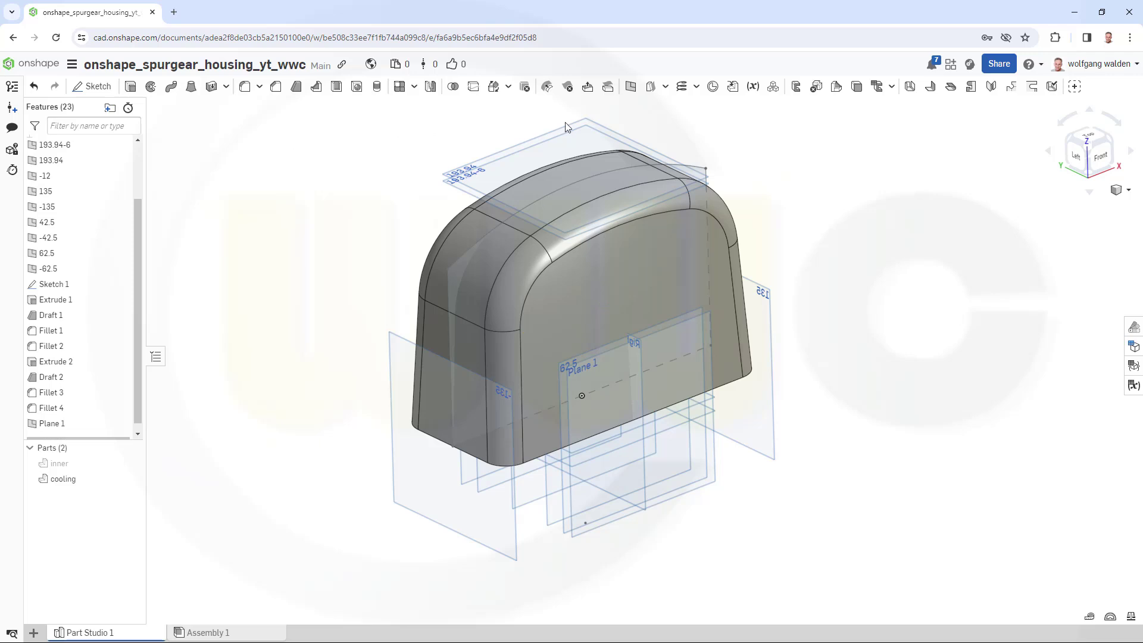
- Create a second plane 72.5 mm from the Front plane, flipped to the opposite side
click(630, 87)
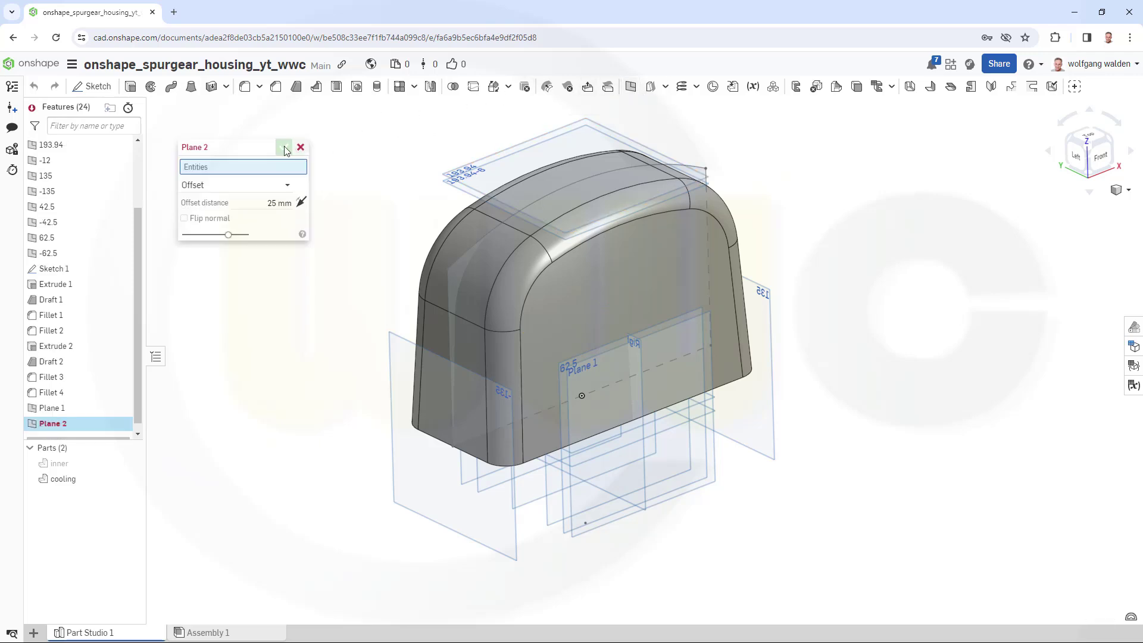
scroll(78, 196, up, 3)
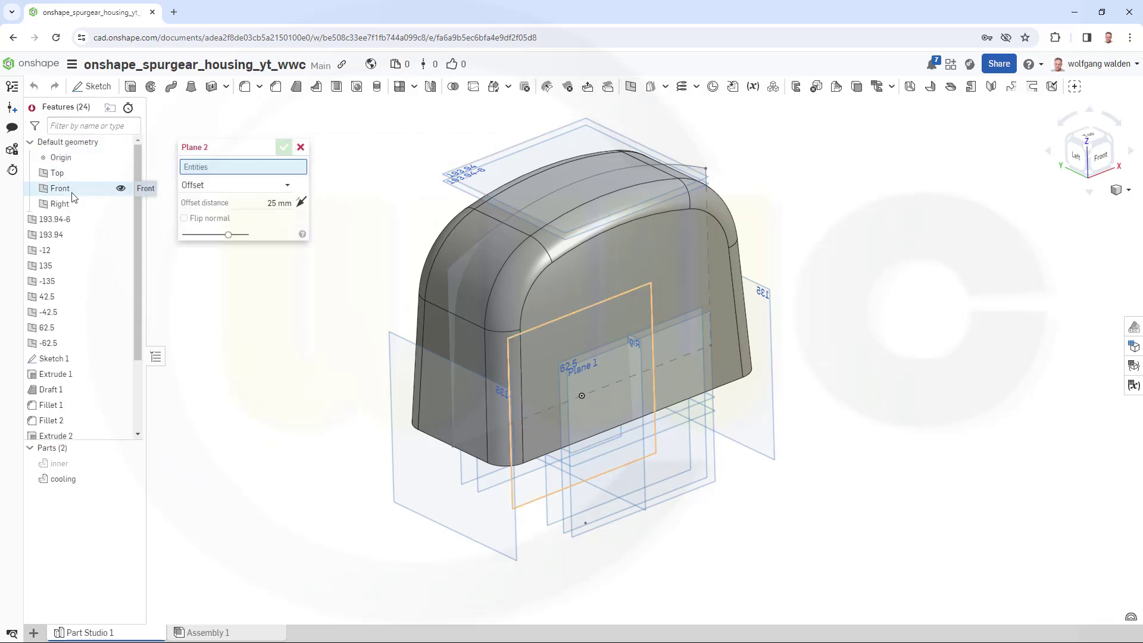
click(83, 189)
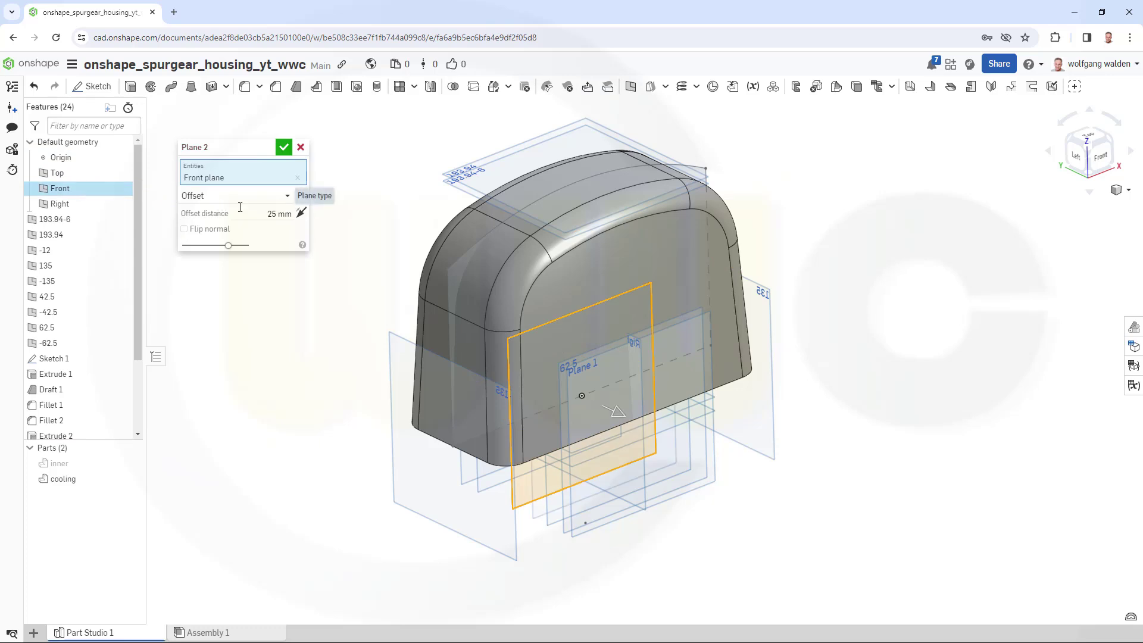
click(301, 213)
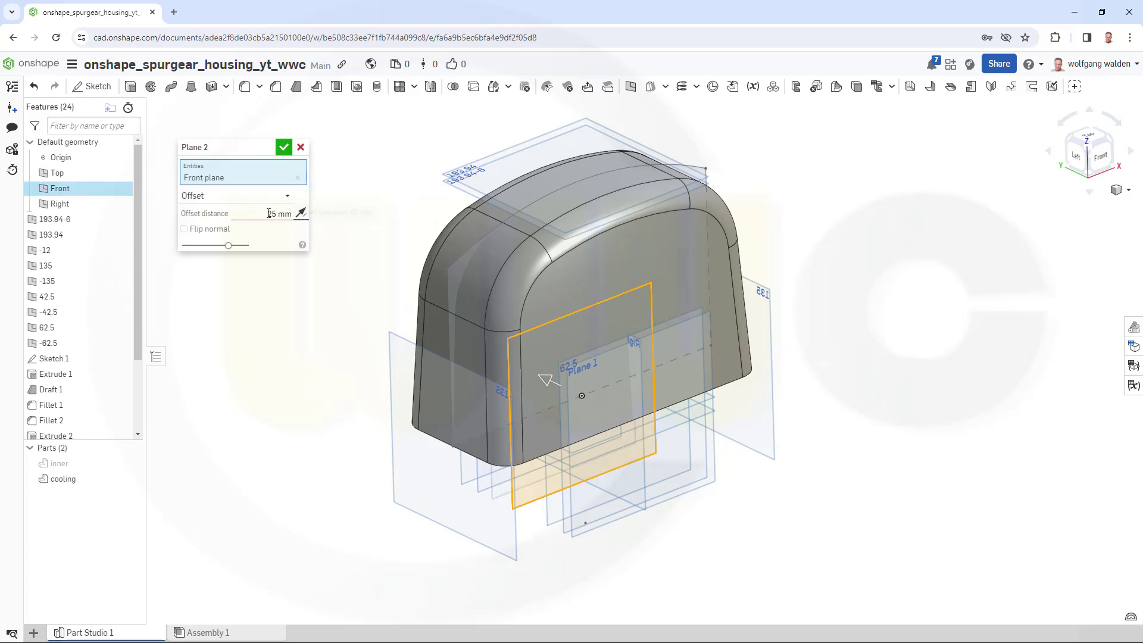
drag(280, 213, 316, 206)
text(72.5)
click(285, 150)
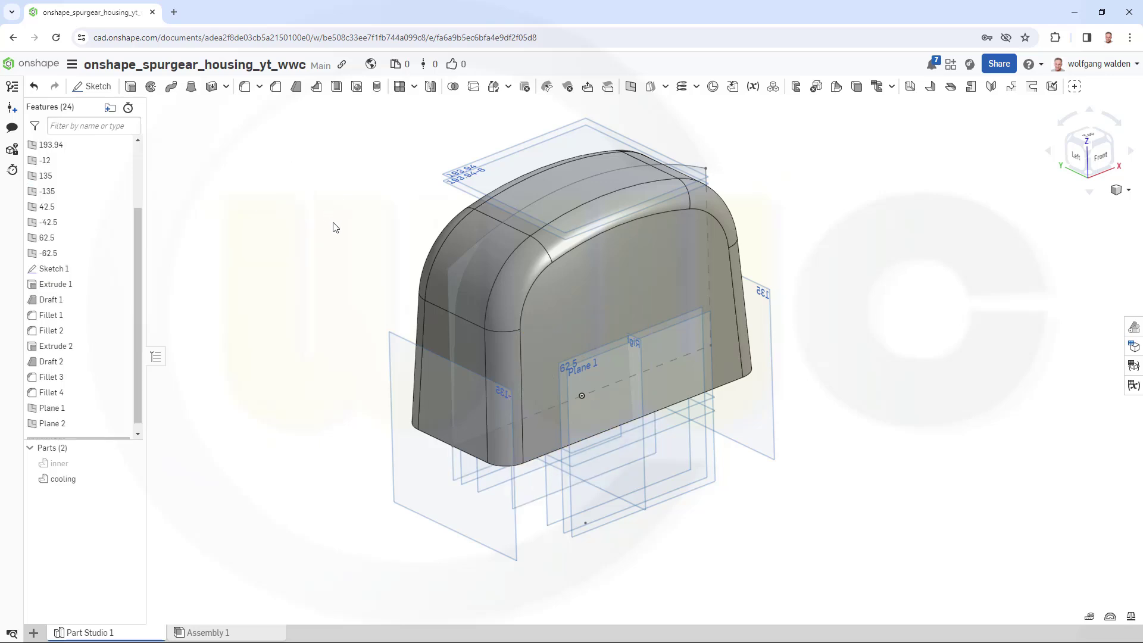
- Start Sketch 2 on the Front plane and view it face-on
right_drag(333, 227, 205, 145)
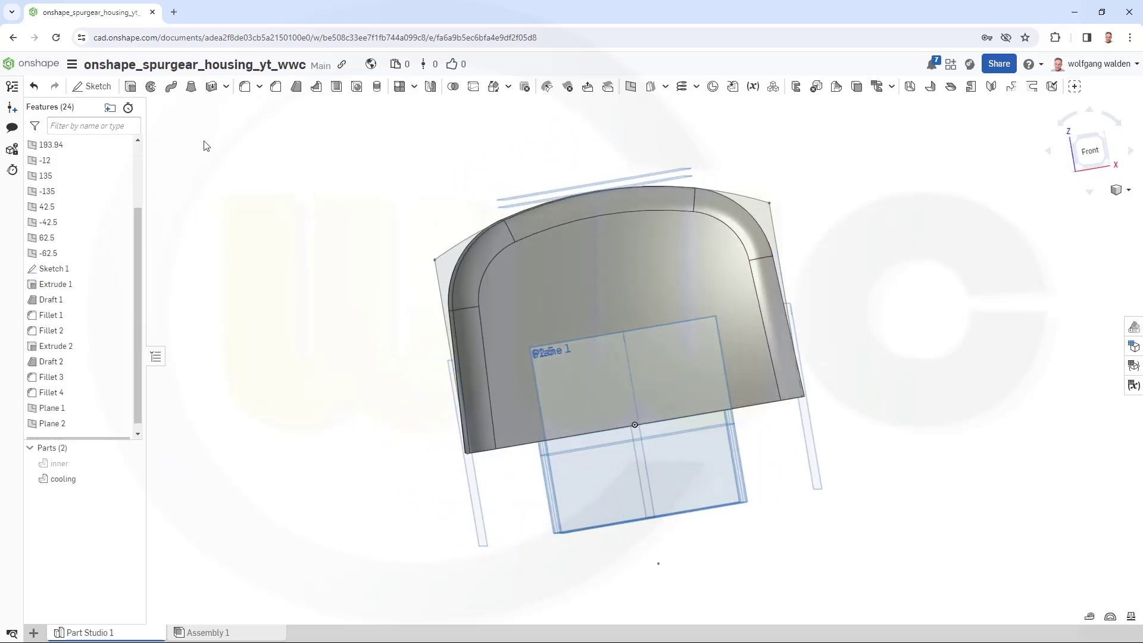
click(92, 86)
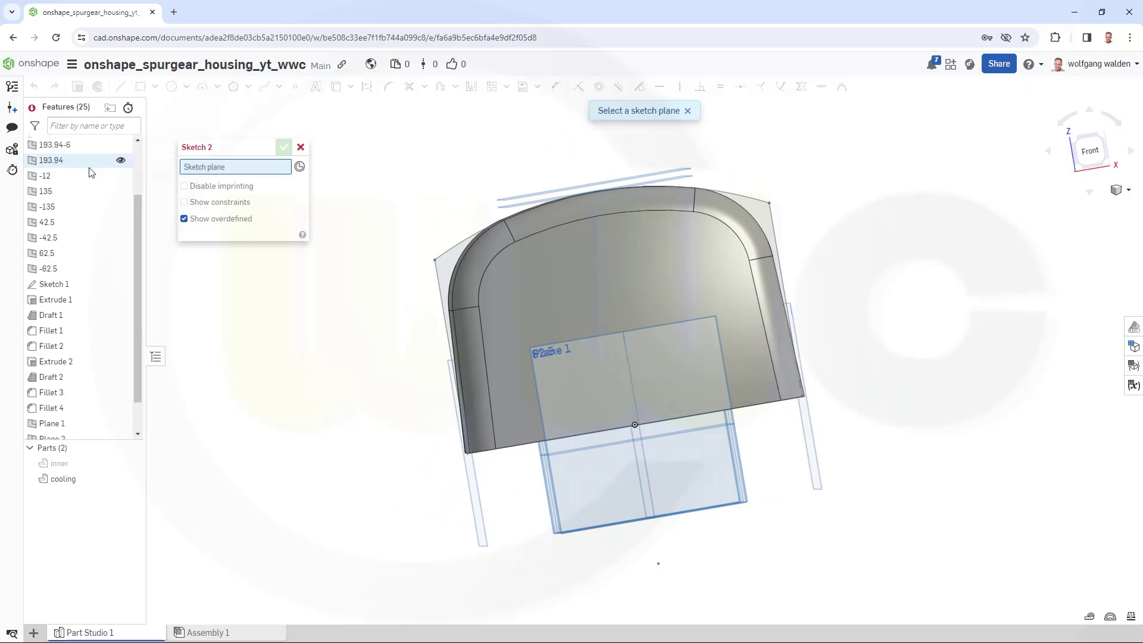
scroll(91, 172, up, 2)
click(75, 193)
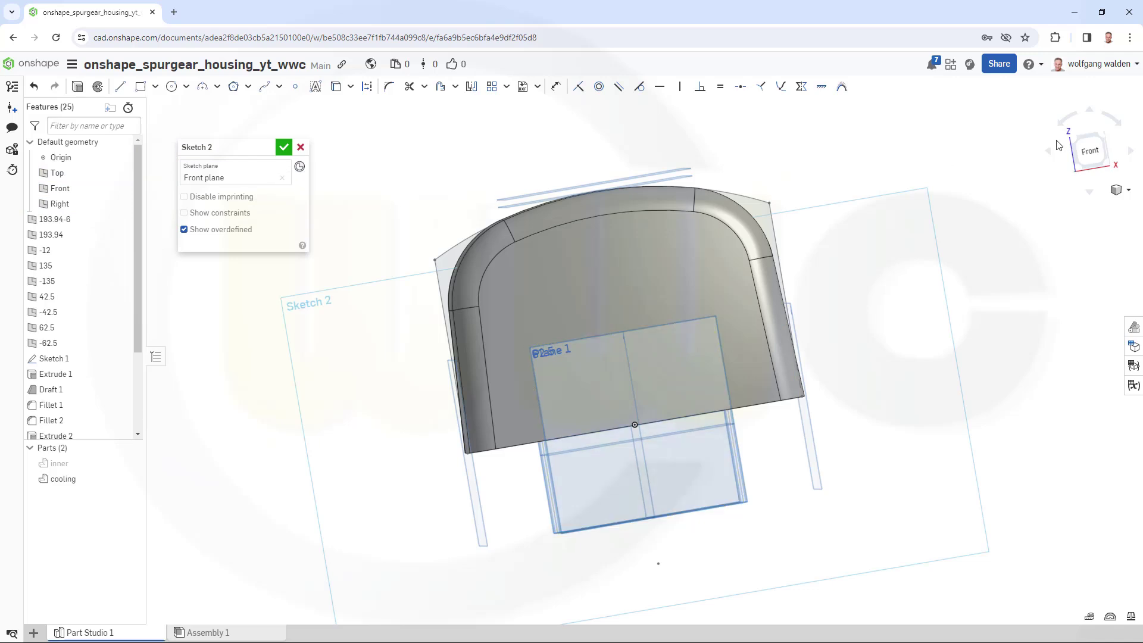
click(1089, 151)
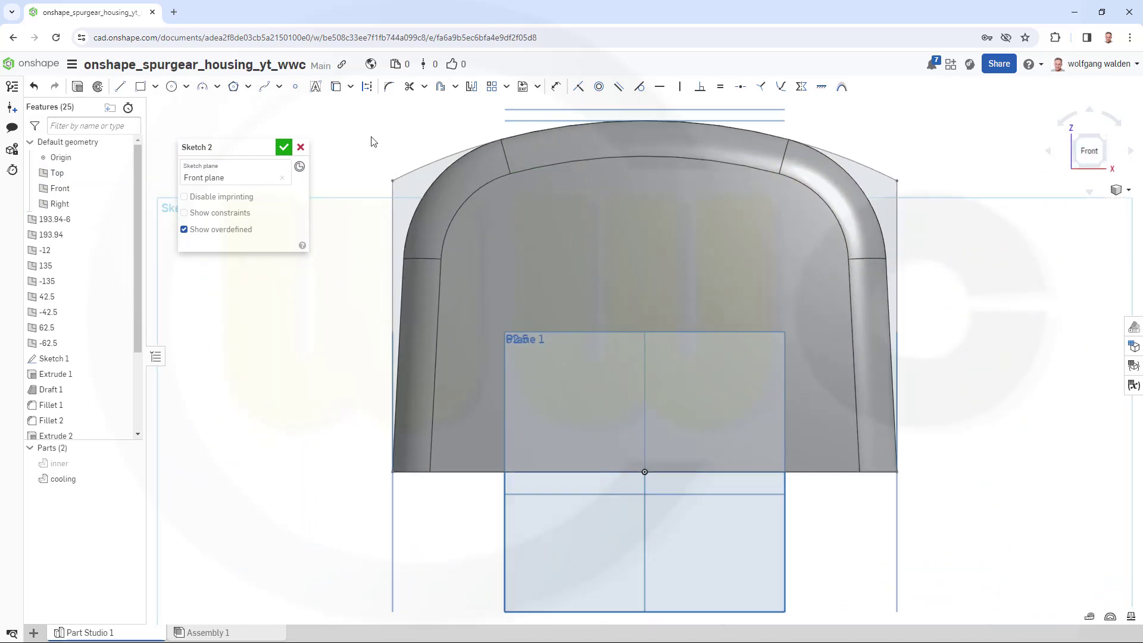
- Draw a tall corner rectangle for the fin strip
click(141, 86)
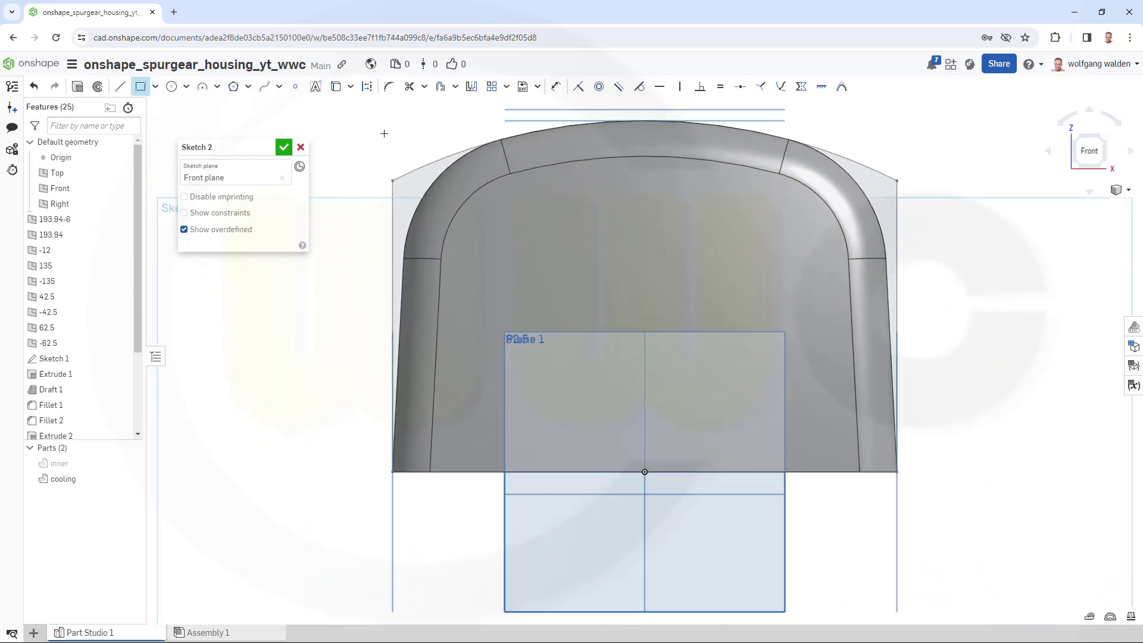
click(435, 102)
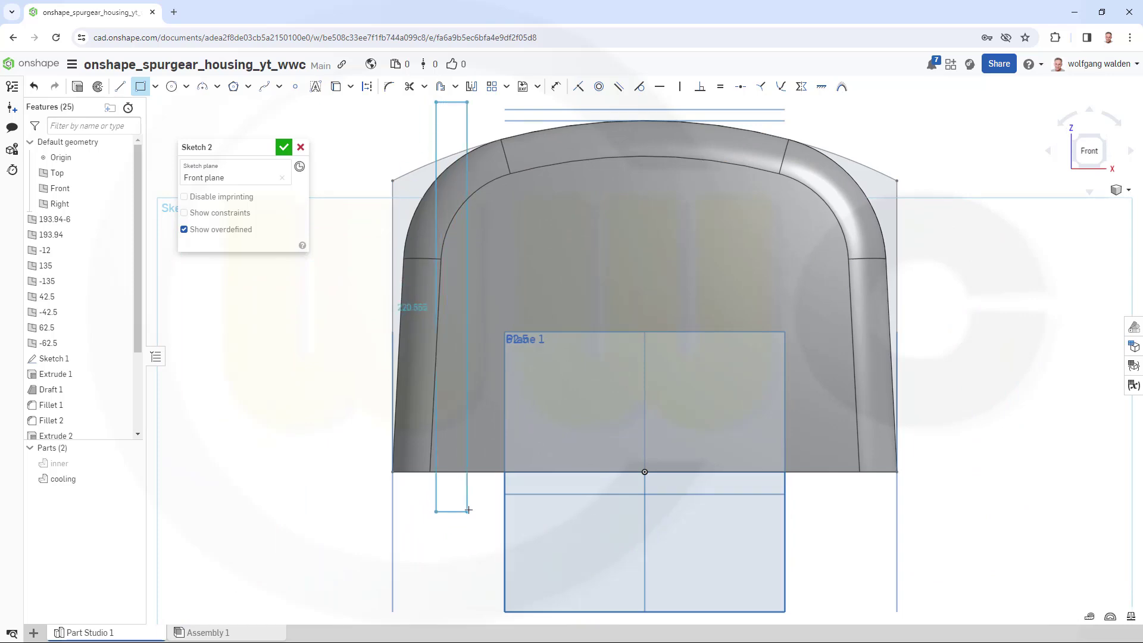
click(475, 498)
key(Escape)
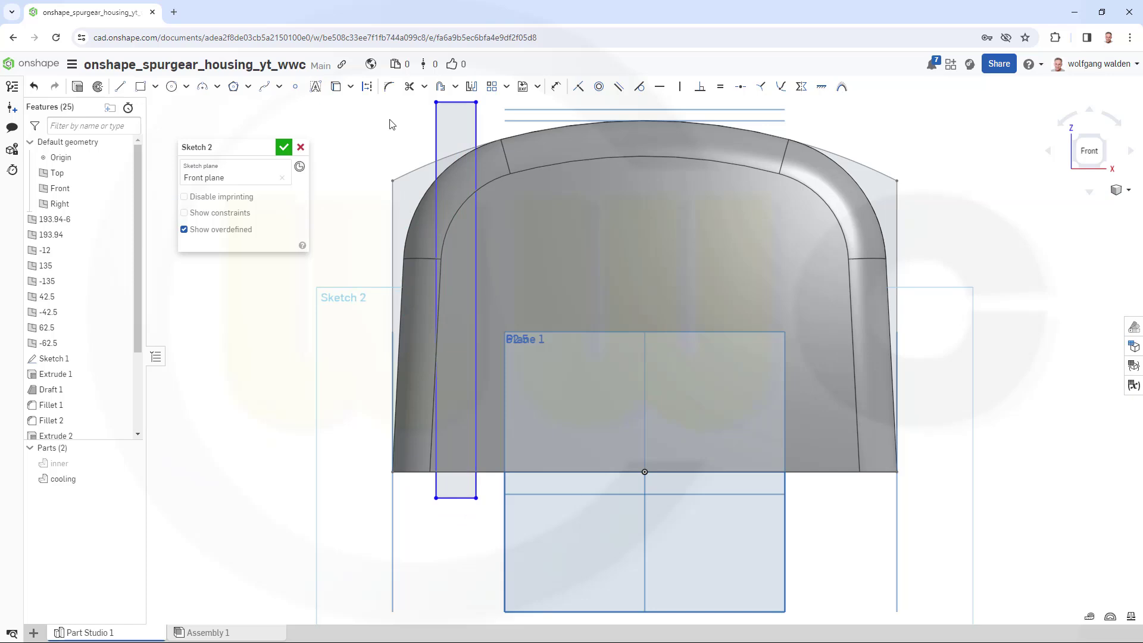
- Make the strip's top edge coincident with the upper line and constrain its bottom edge
click(578, 87)
click(446, 103)
click(518, 110)
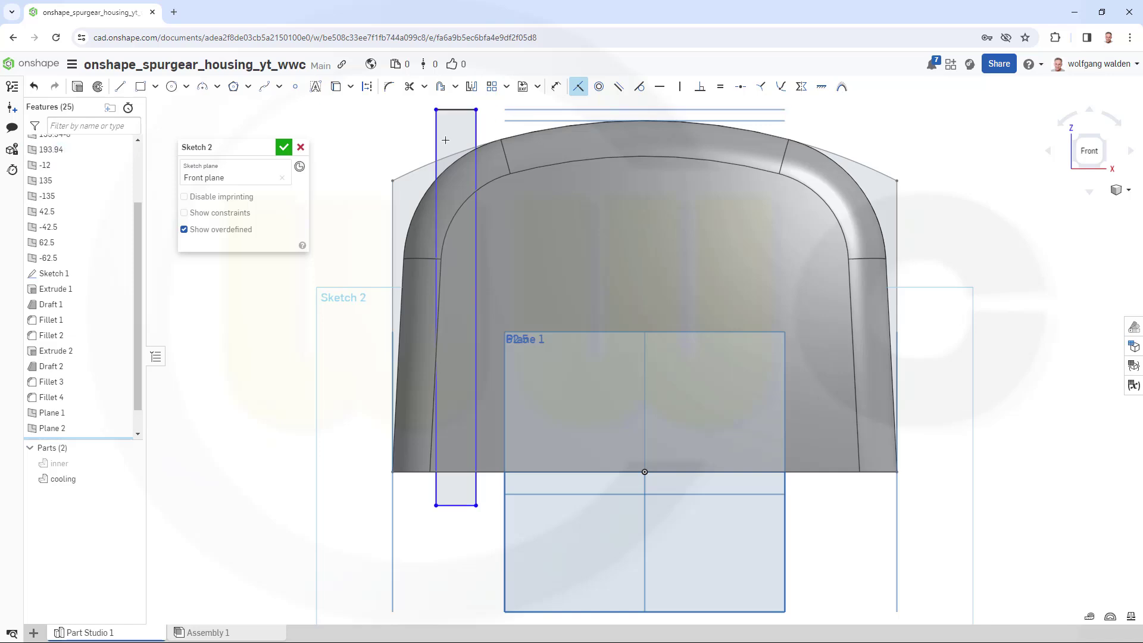
click(447, 505)
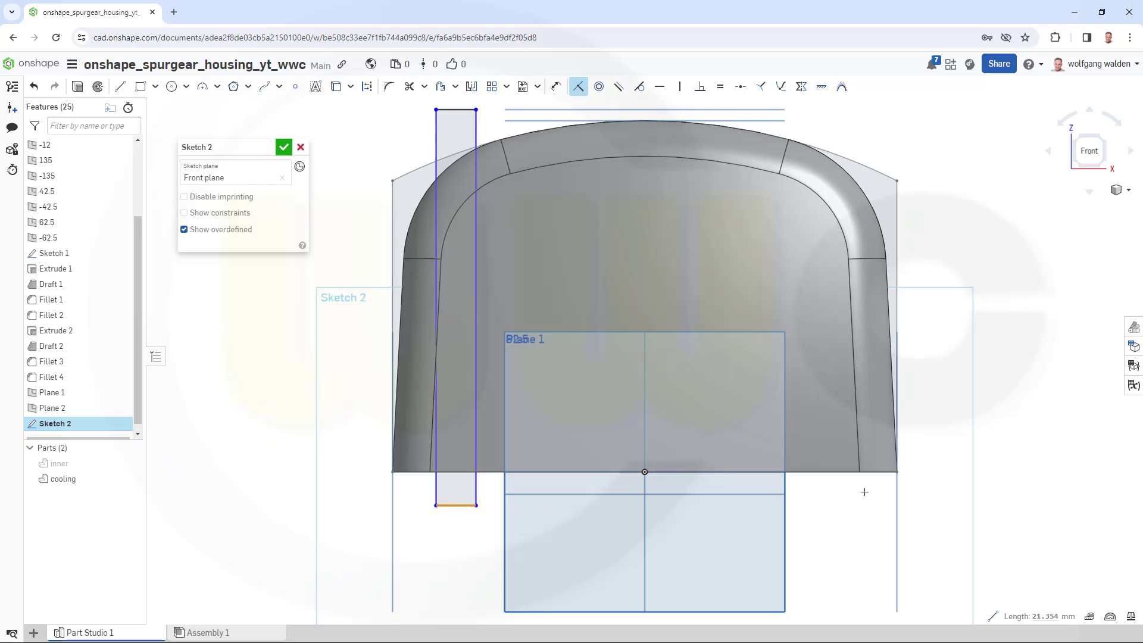
- Hide the cooling part and return to the front view
mouse_move(864, 491)
right_down()
mouse_move(852, 474)
mouse_move(750, 437)
right_up()
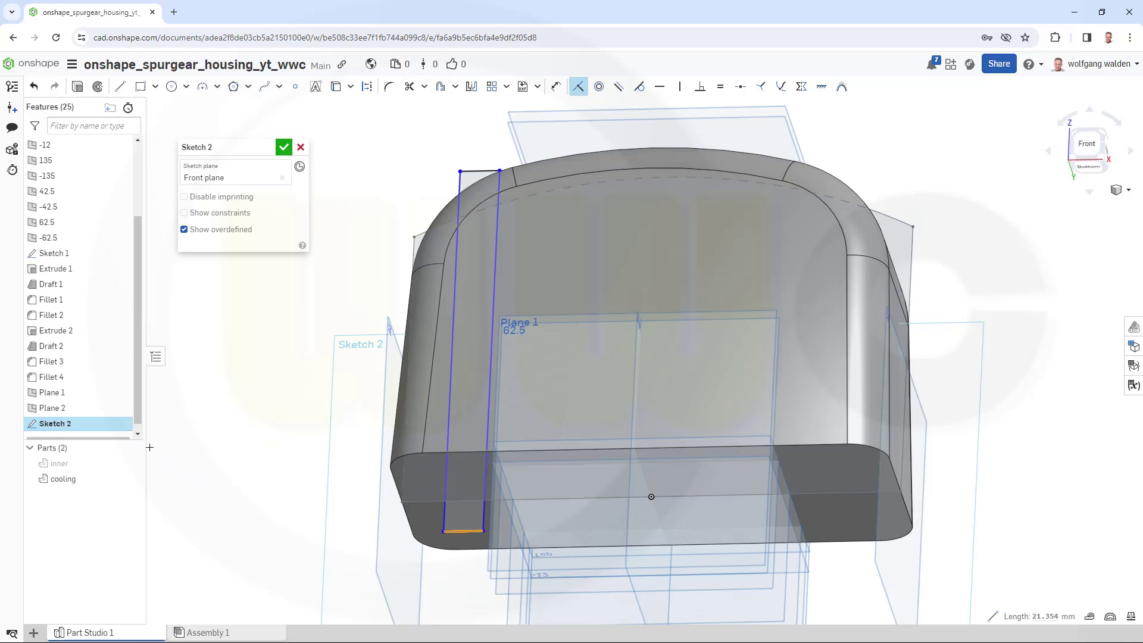
click(131, 479)
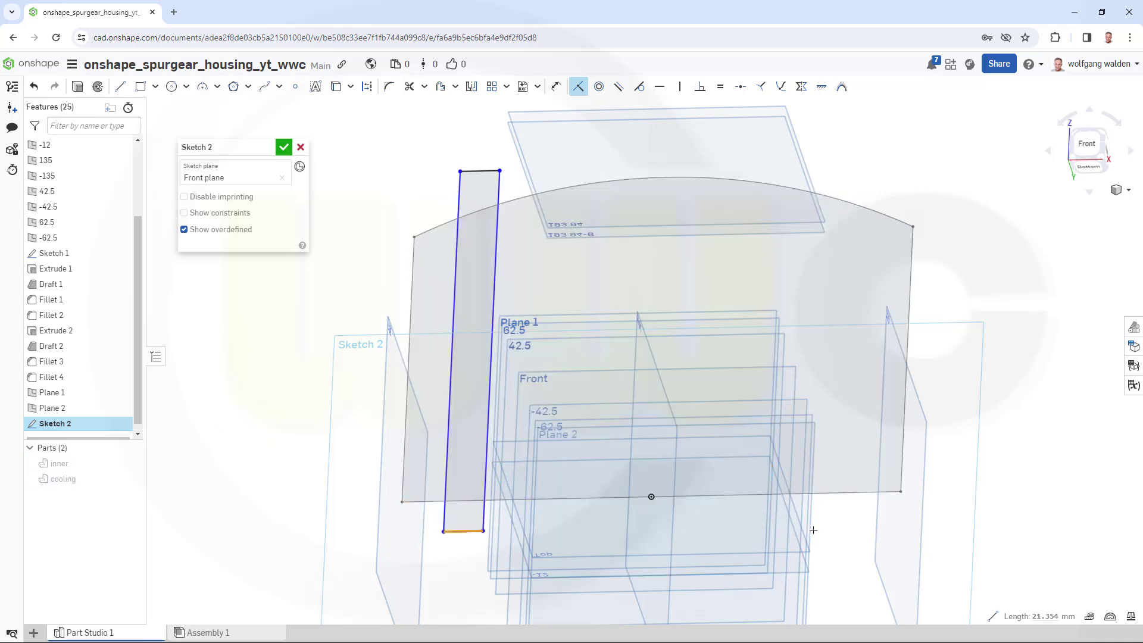
key(n)
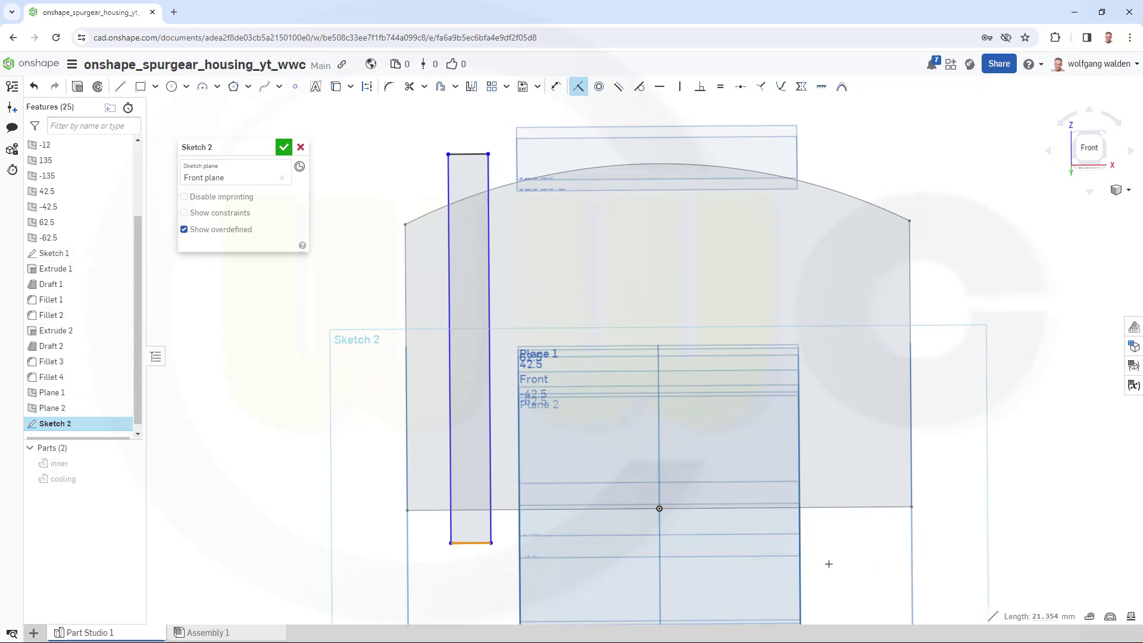
mouse_move(826, 564)
right_down()
mouse_move(777, 587)
mouse_move(751, 544)
right_up()
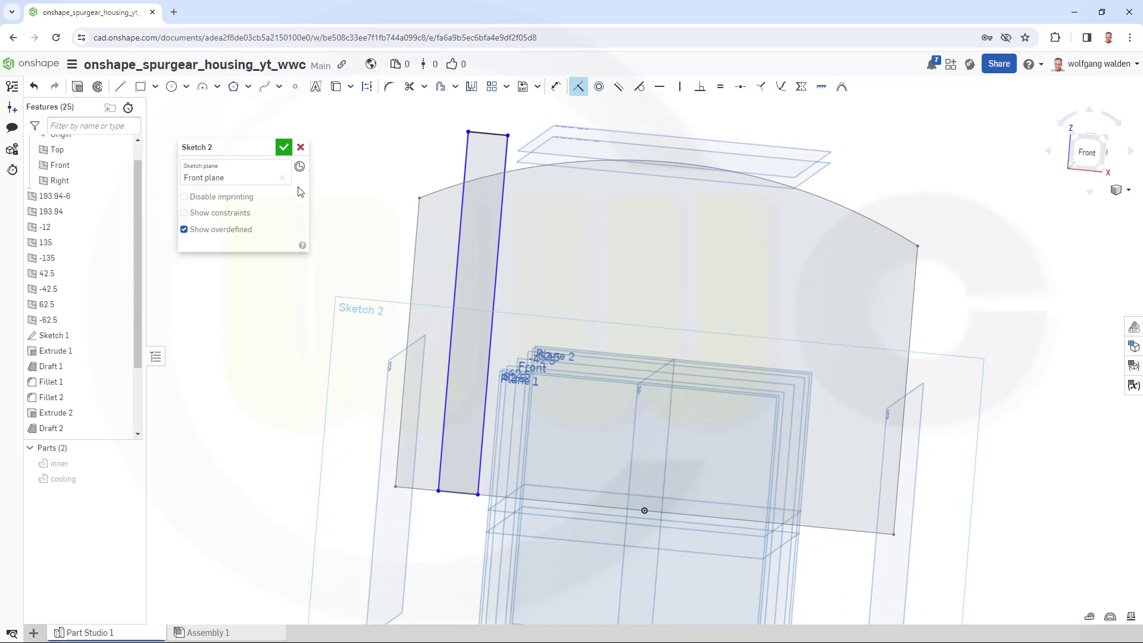
key(Escape)
- Dimension the strip width to 3 mm
click(556, 87)
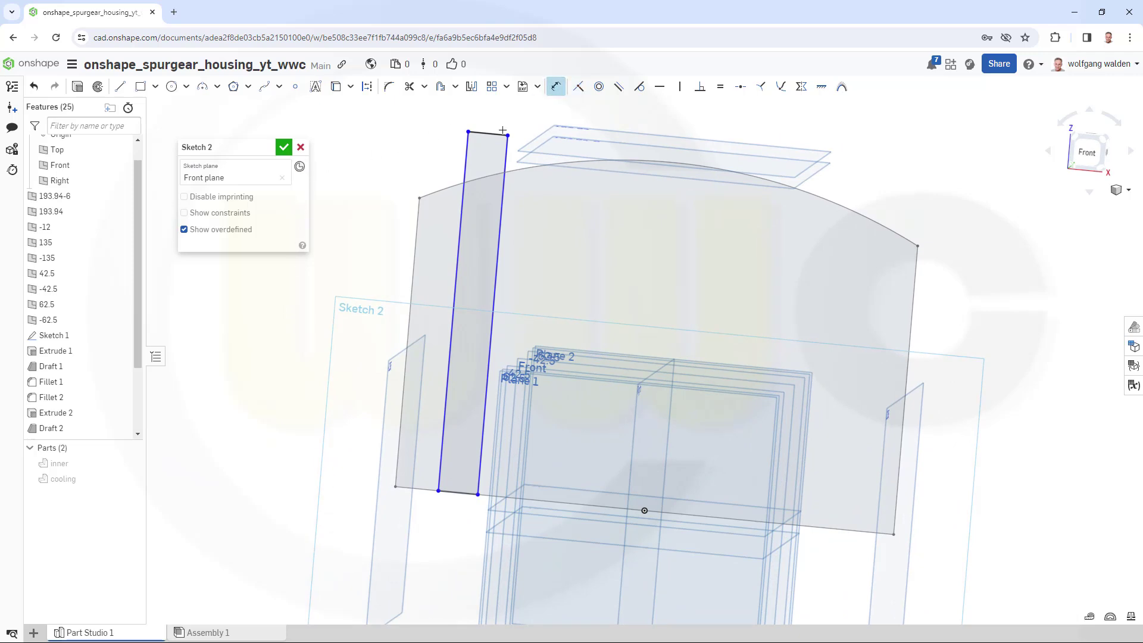
click(505, 157)
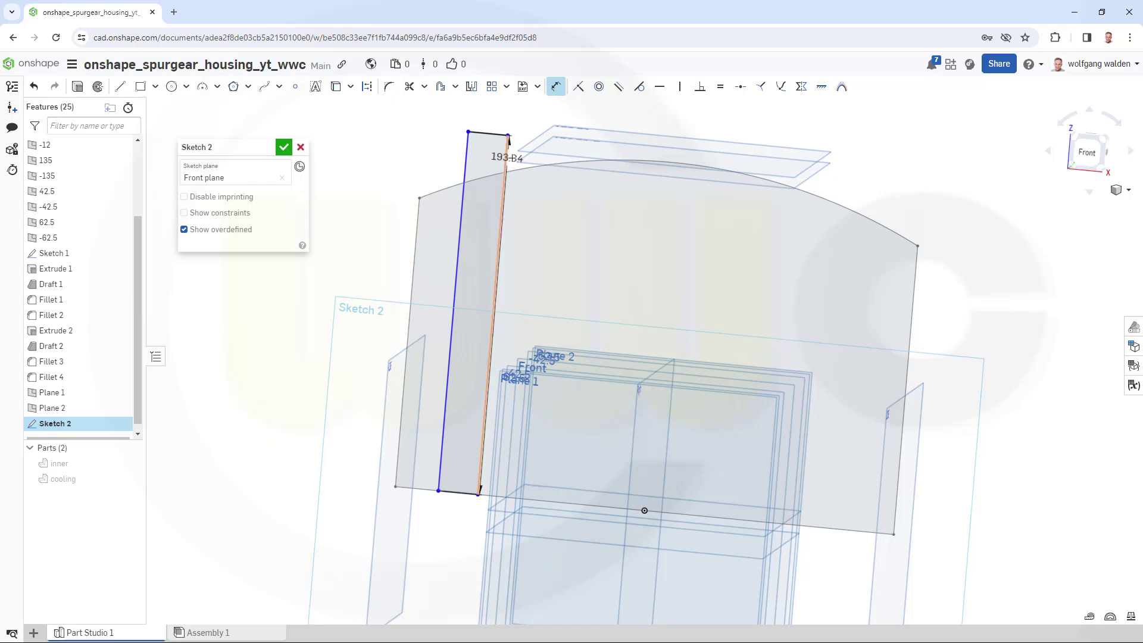
click(486, 133)
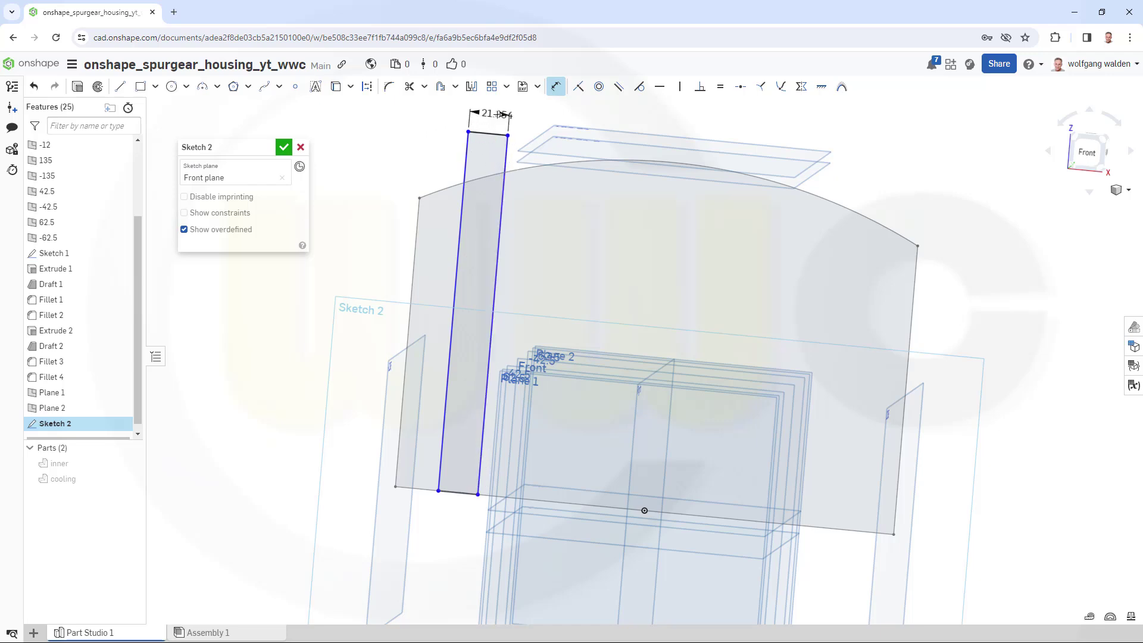
click(498, 115)
text(3)
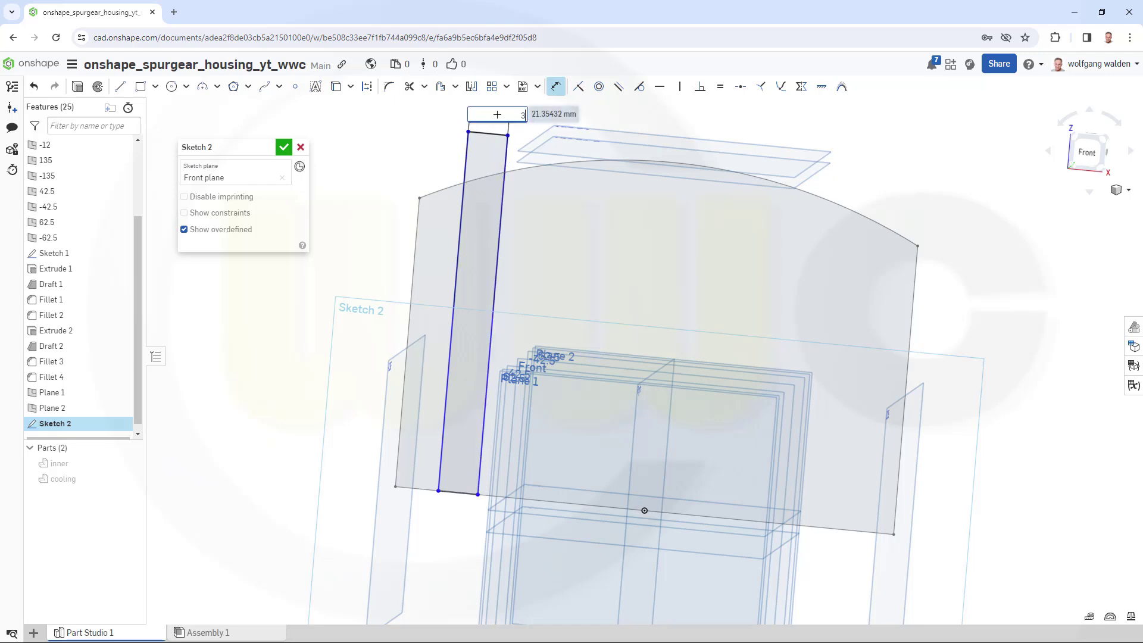
key(Return)
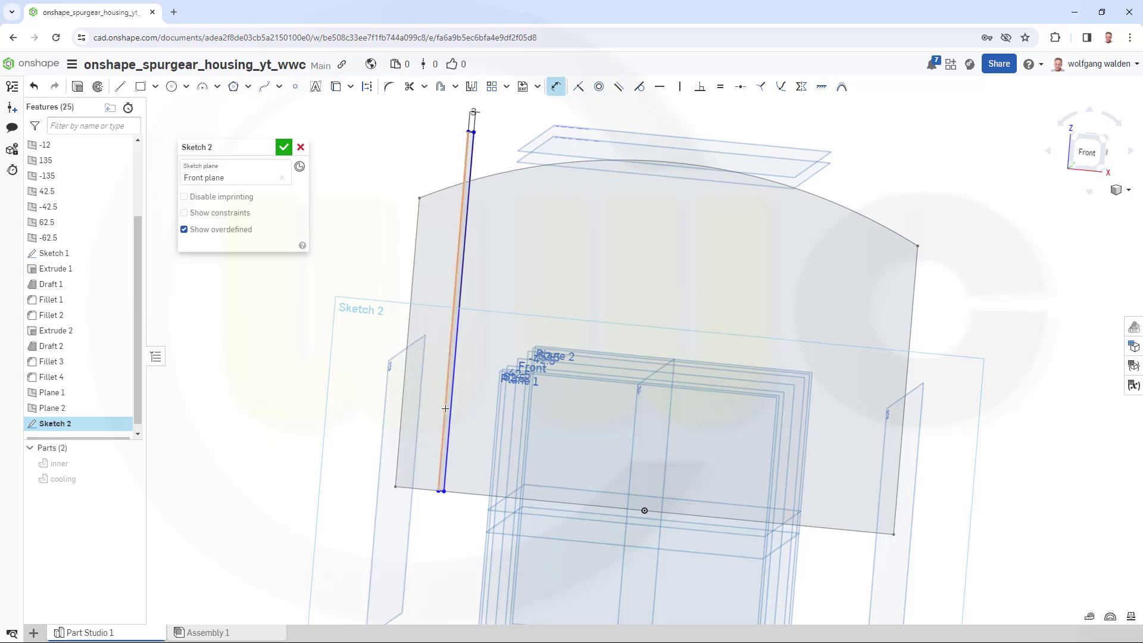
- Dimension the strip 43.5 mm from the housing's left edge and finish the sketch
click(448, 381)
click(407, 357)
click(459, 159)
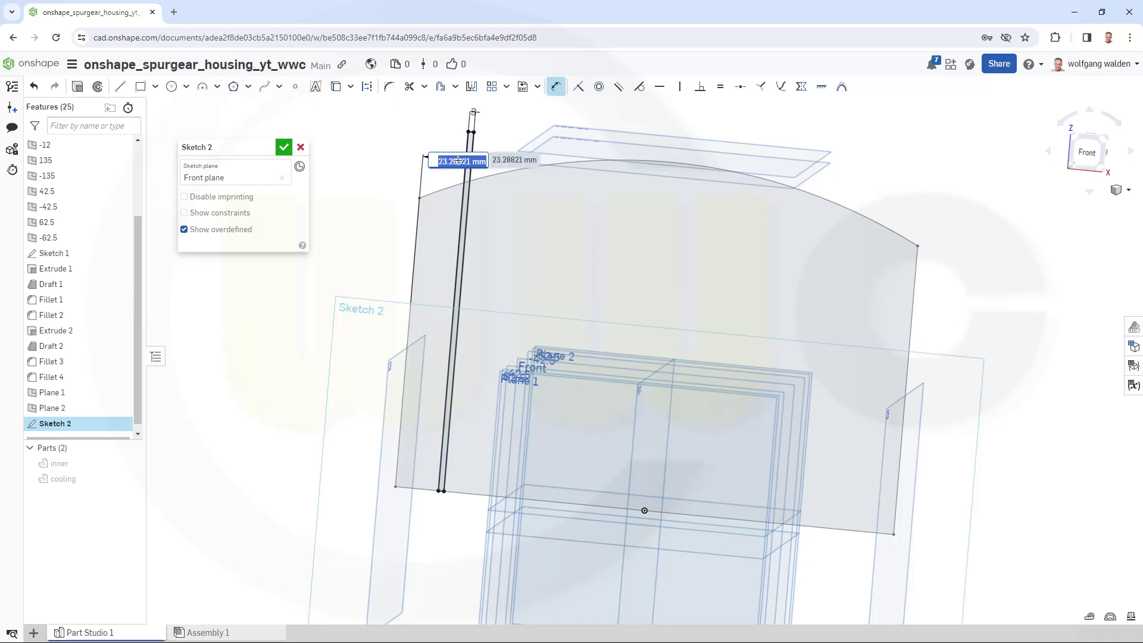
text(43.5)
key(Return)
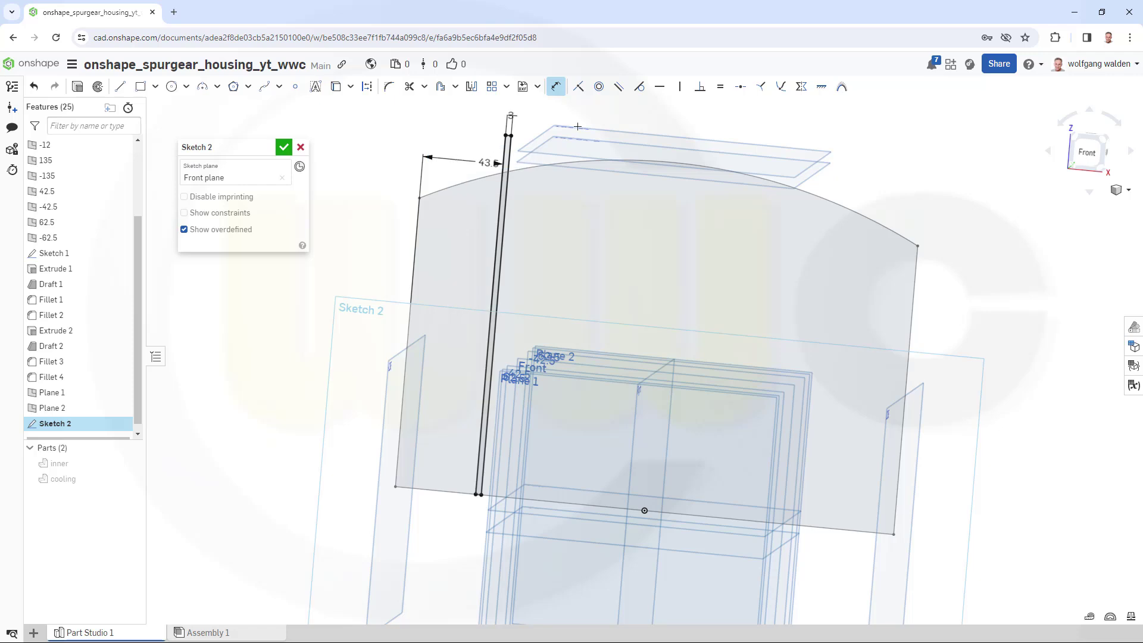
click(283, 149)
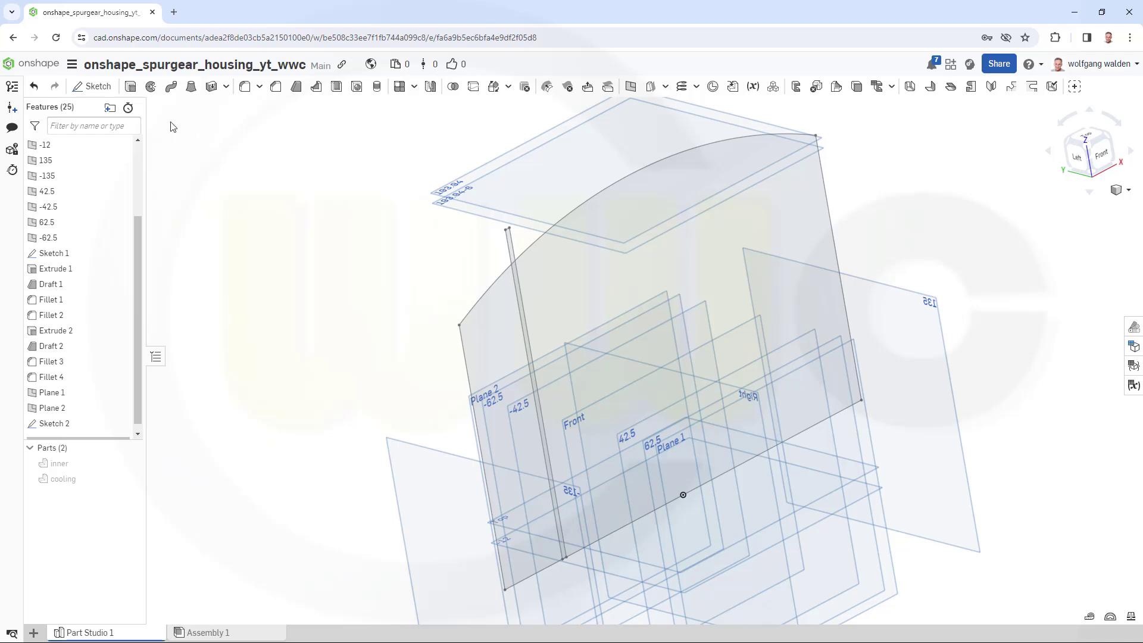
- Extrude the strip as a new solid, Up to face Plane 1 and second end Up to face Plane 2
click(131, 87)
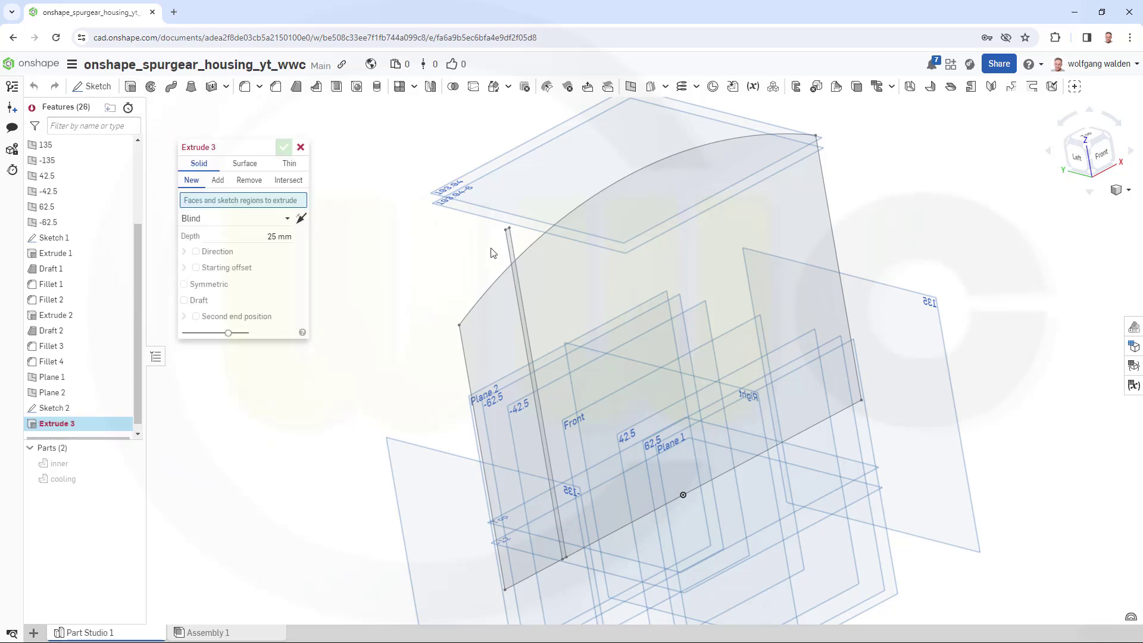
click(510, 250)
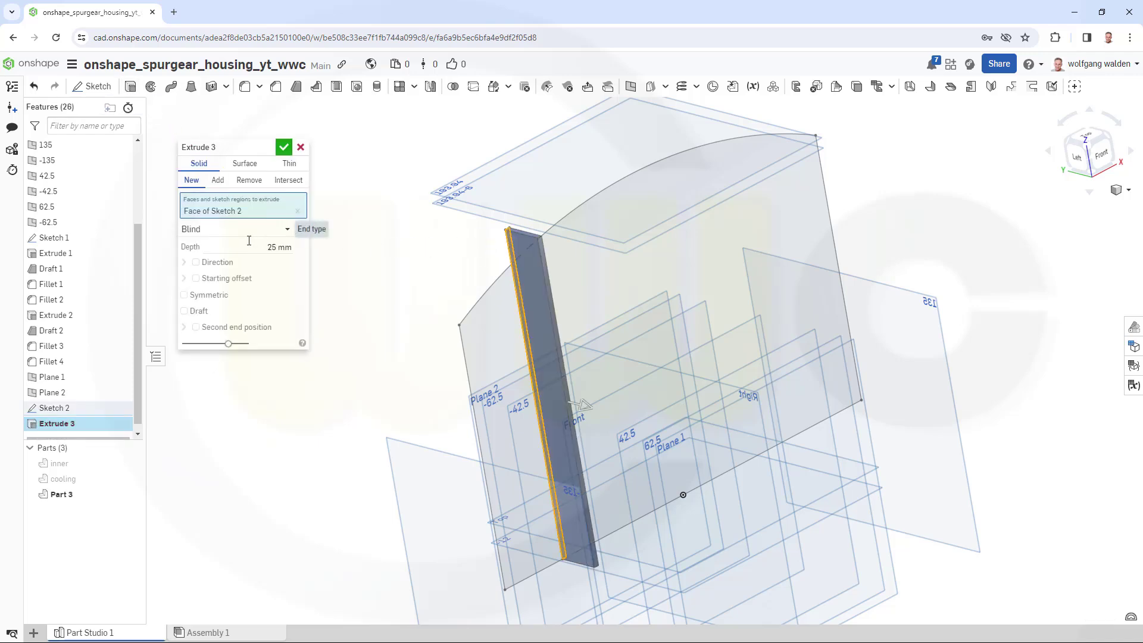
click(286, 229)
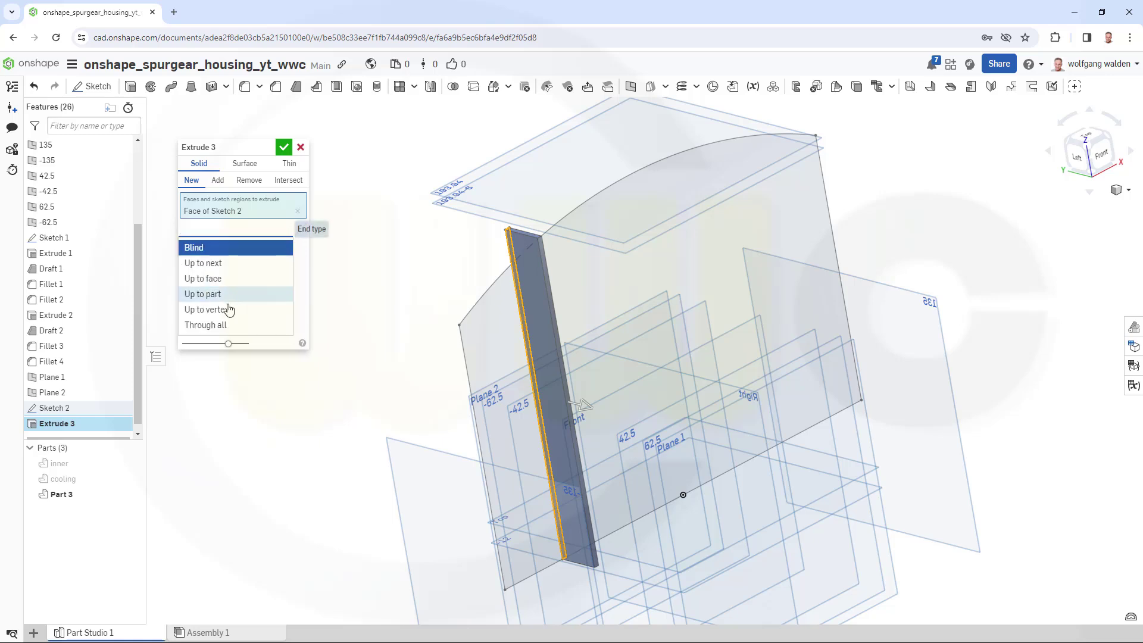
click(225, 280)
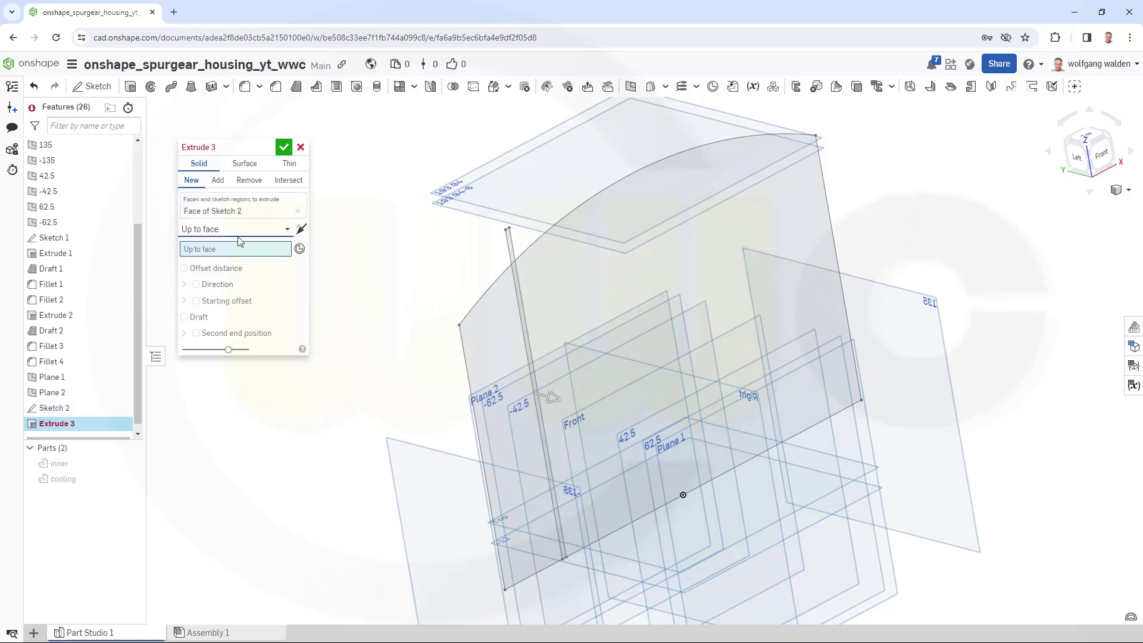
click(195, 333)
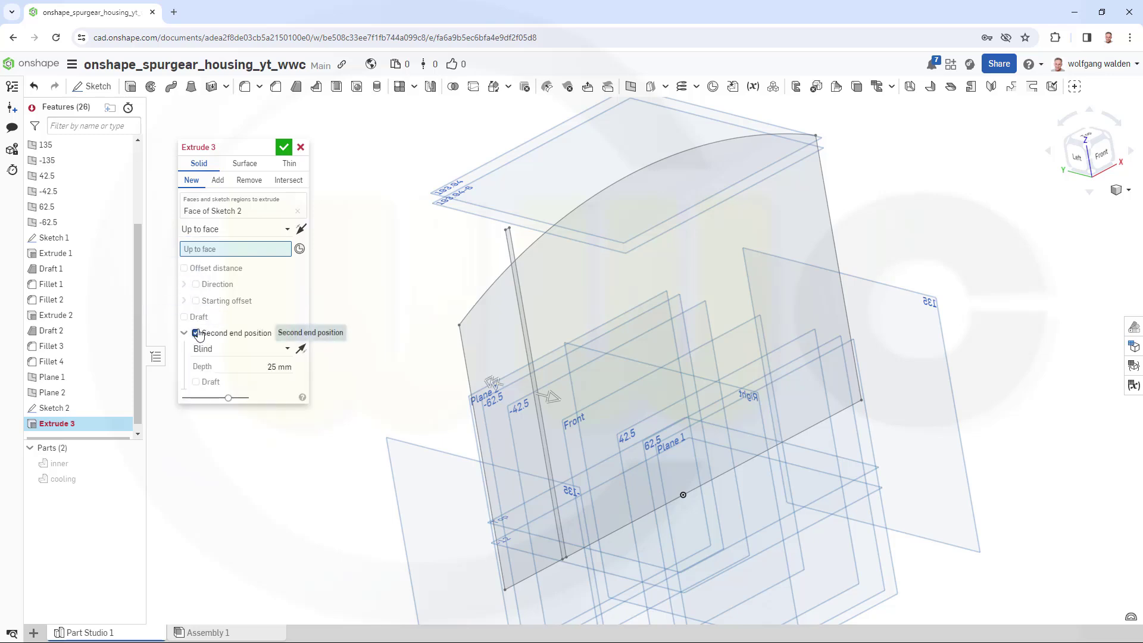
click(286, 351)
click(251, 398)
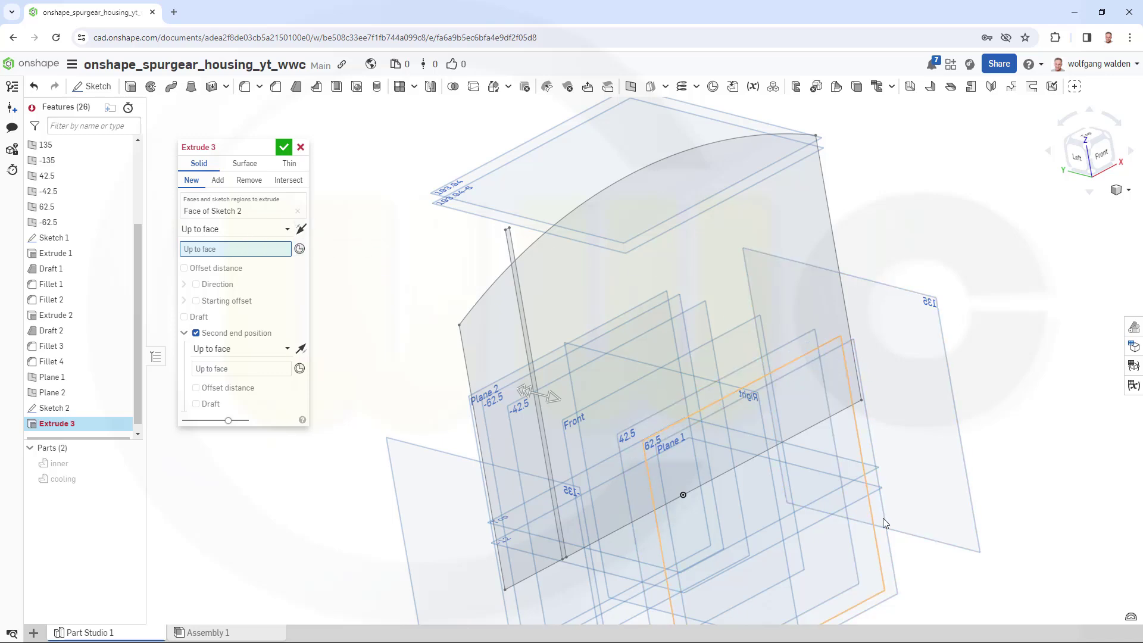
click(889, 538)
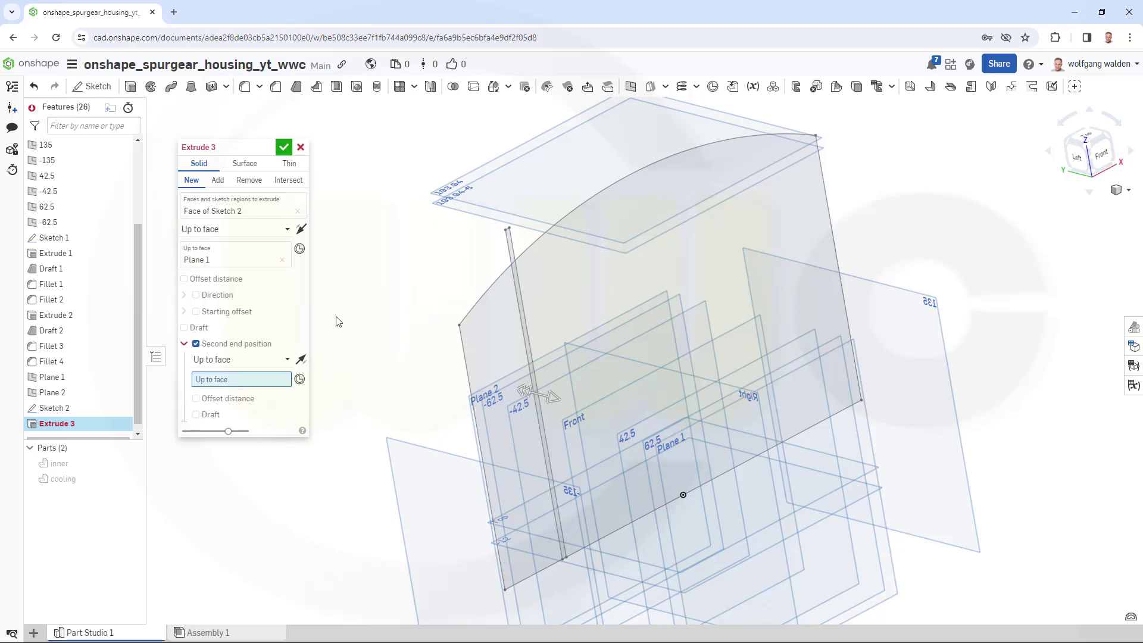
click(467, 402)
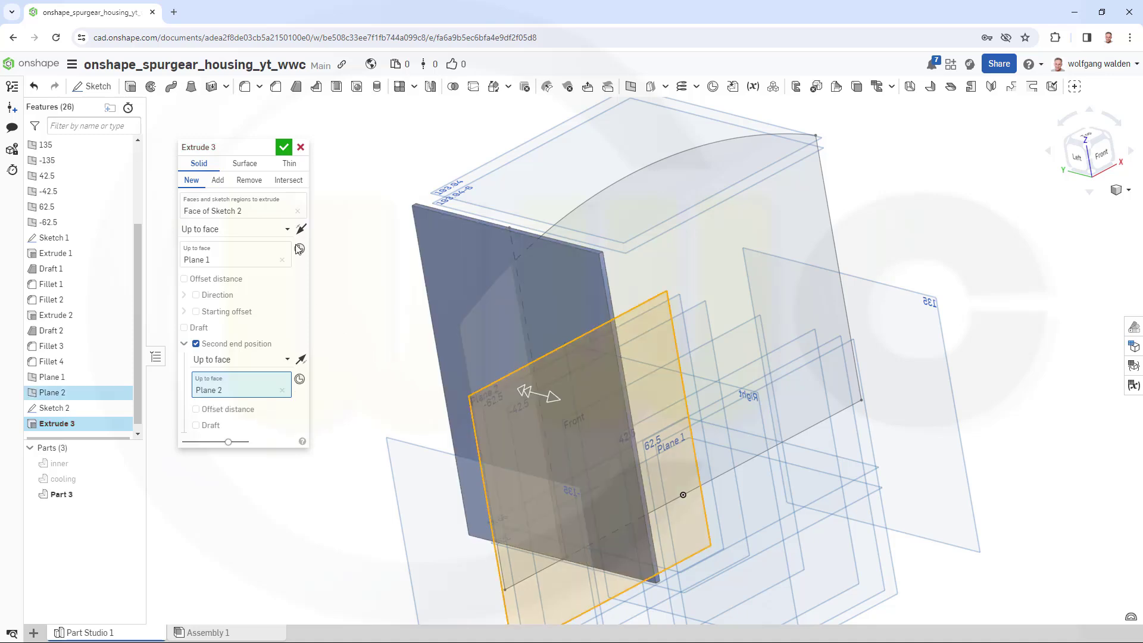
click(285, 152)
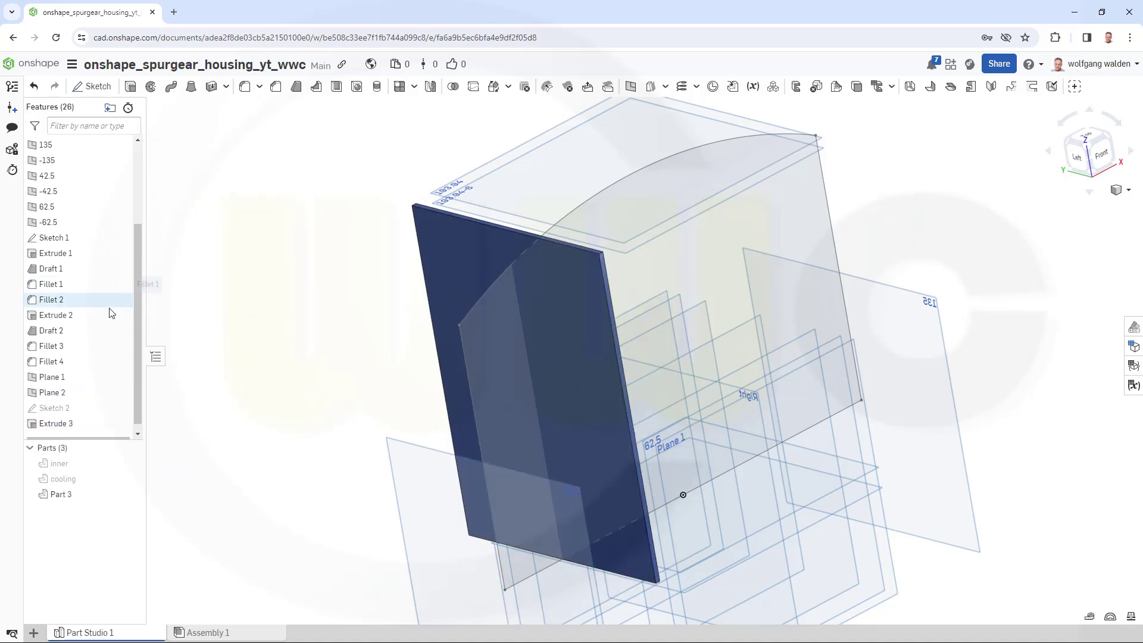
- Rename Plane 1 to 72.5 and Plane 2 to -72.5
right_click(74, 382)
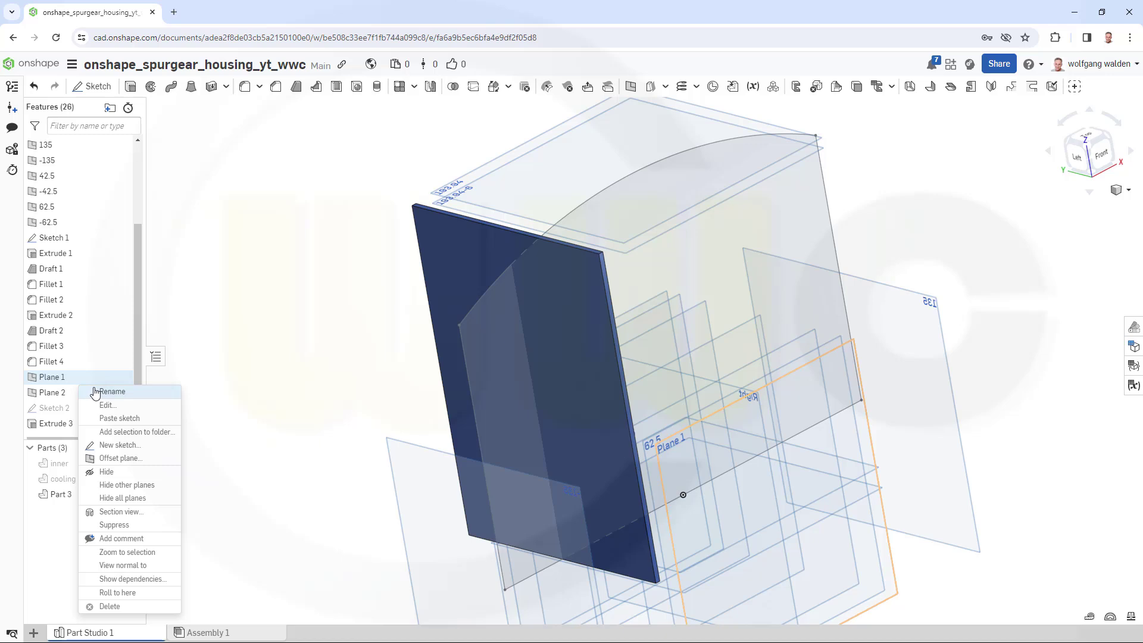
click(112, 391)
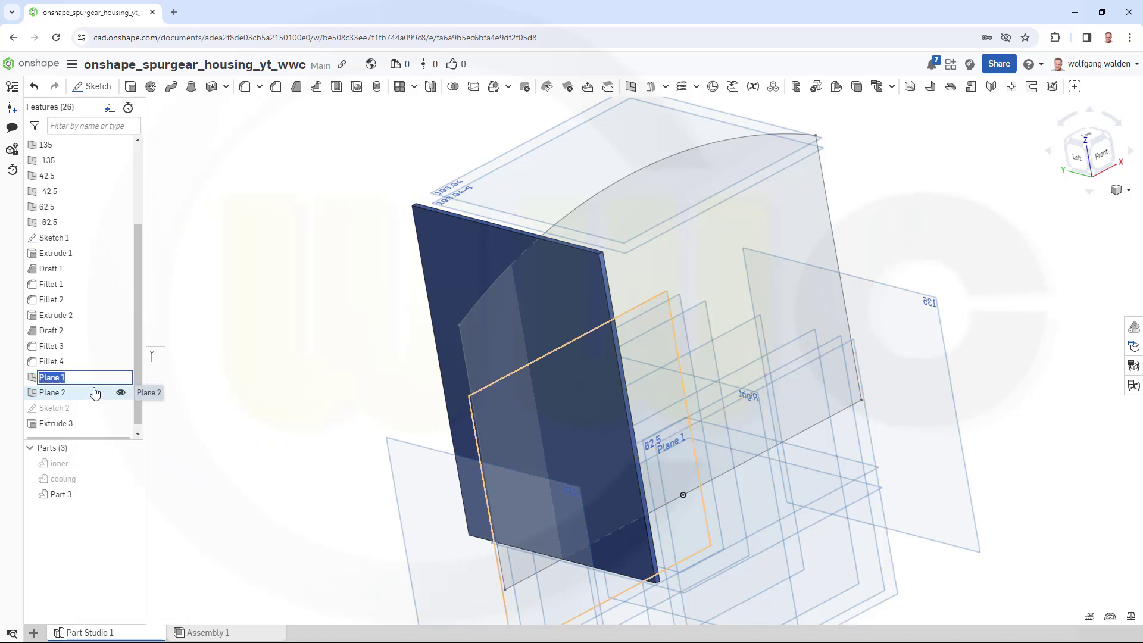
text(72.5)
key(Return)
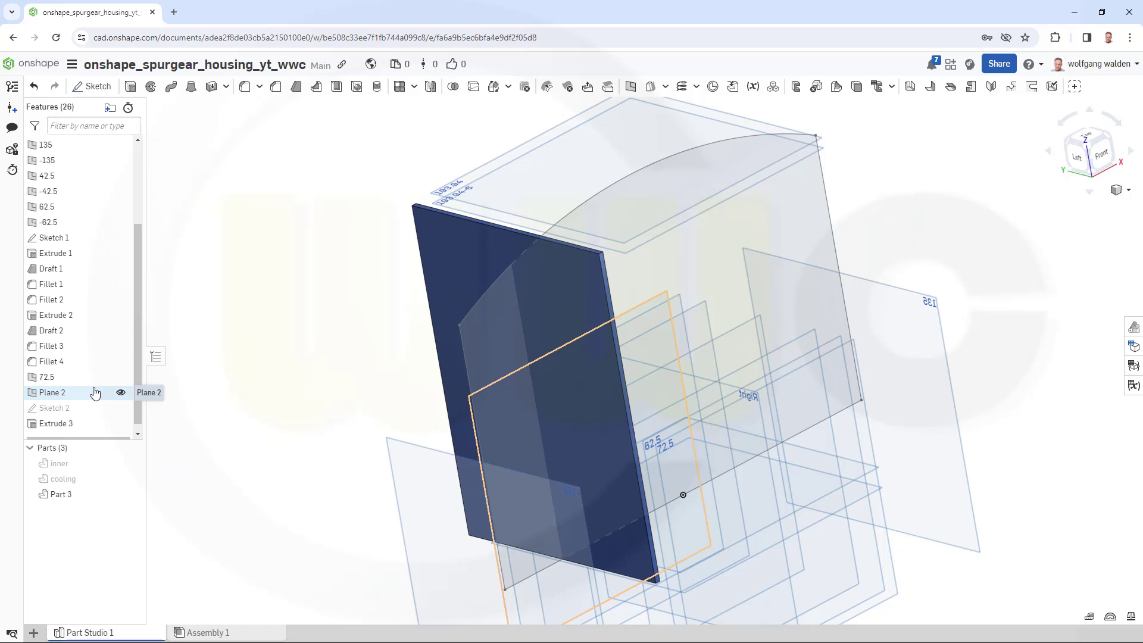
right_click(60, 397)
click(94, 404)
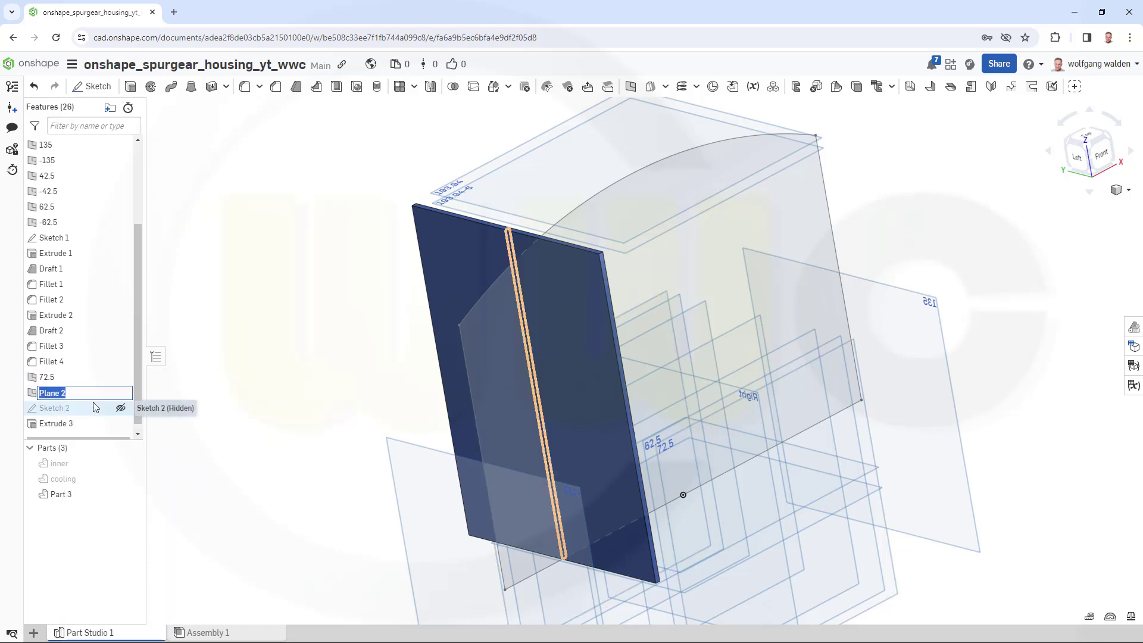
text(-72.5)
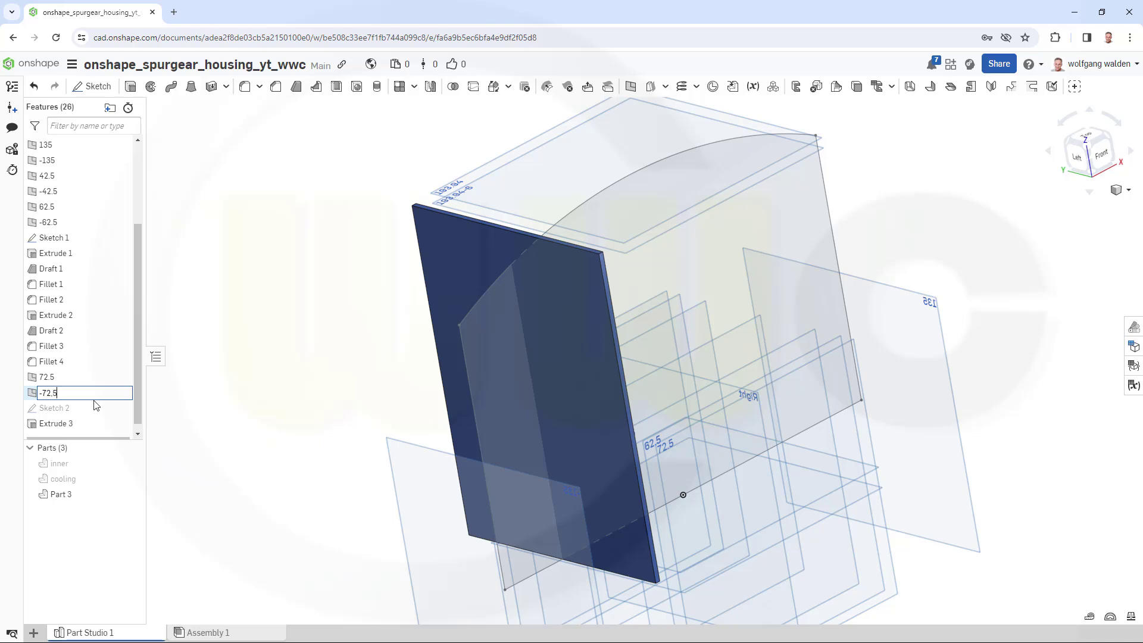
key(Return)
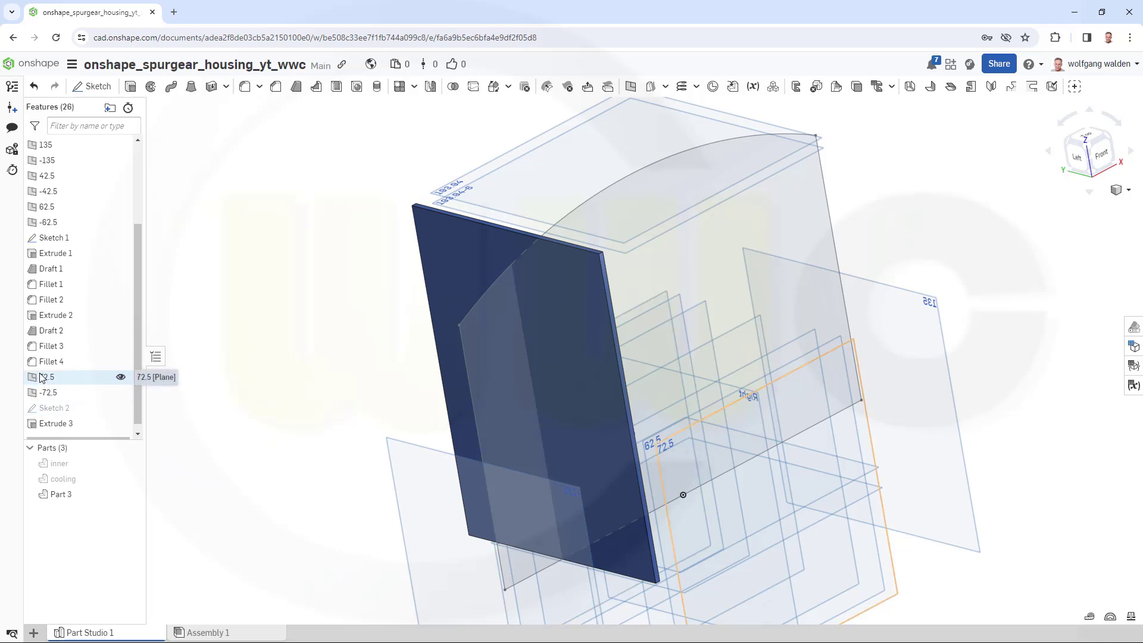
- Drag the 72.5 and -72.5 planes above Sketch 1 in the feature list
mouse_move(42, 377)
mouse_down()
mouse_move(119, 283)
mouse_move(100, 237)
mouse_up()
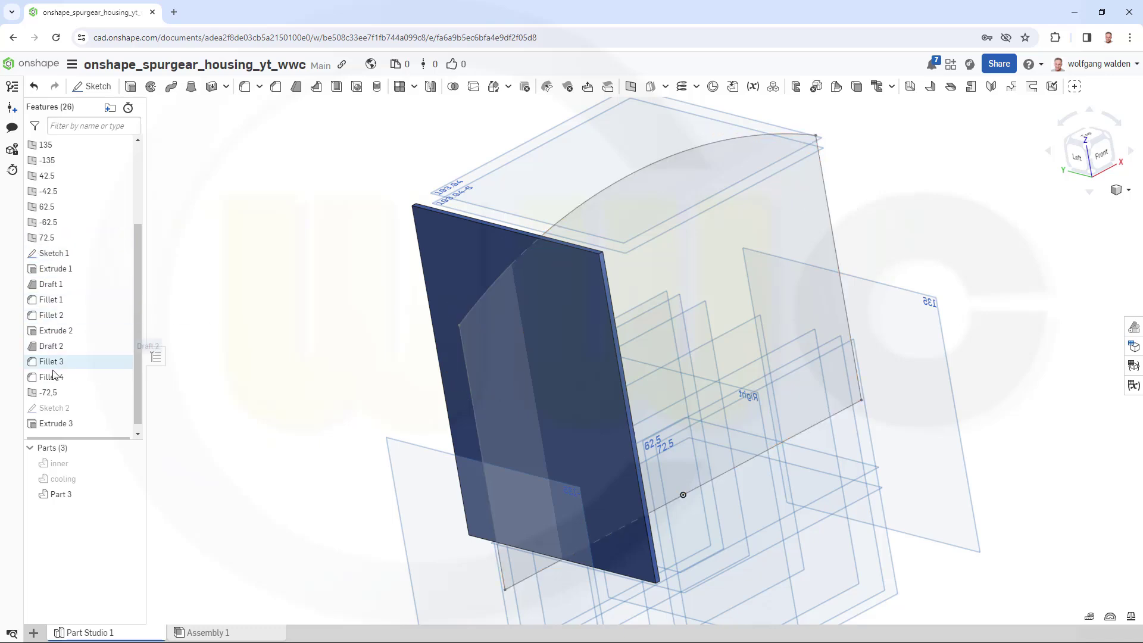
drag(47, 392, 57, 253)
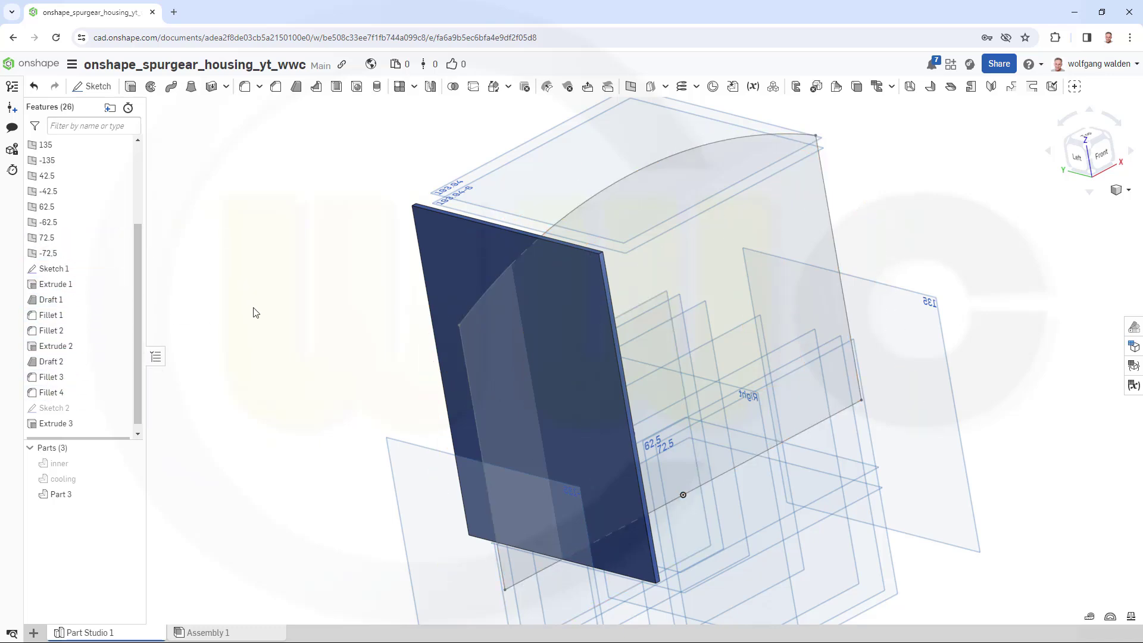
right_drag(281, 339, 263, 370)
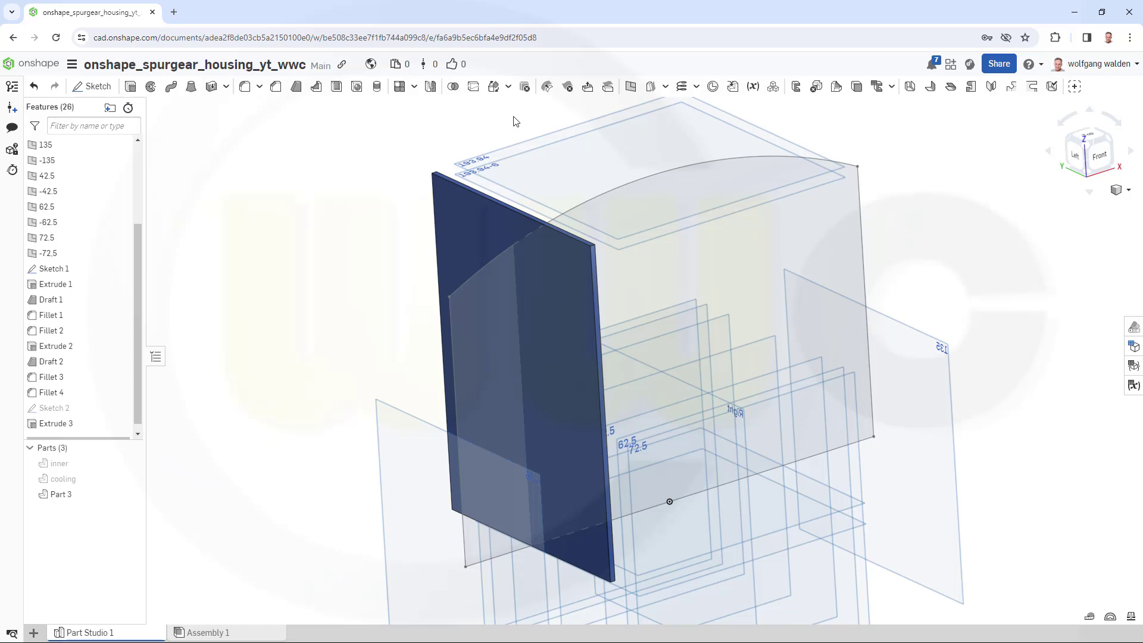
- Start a linear pattern of Part 3 along the Right plane direction
click(398, 87)
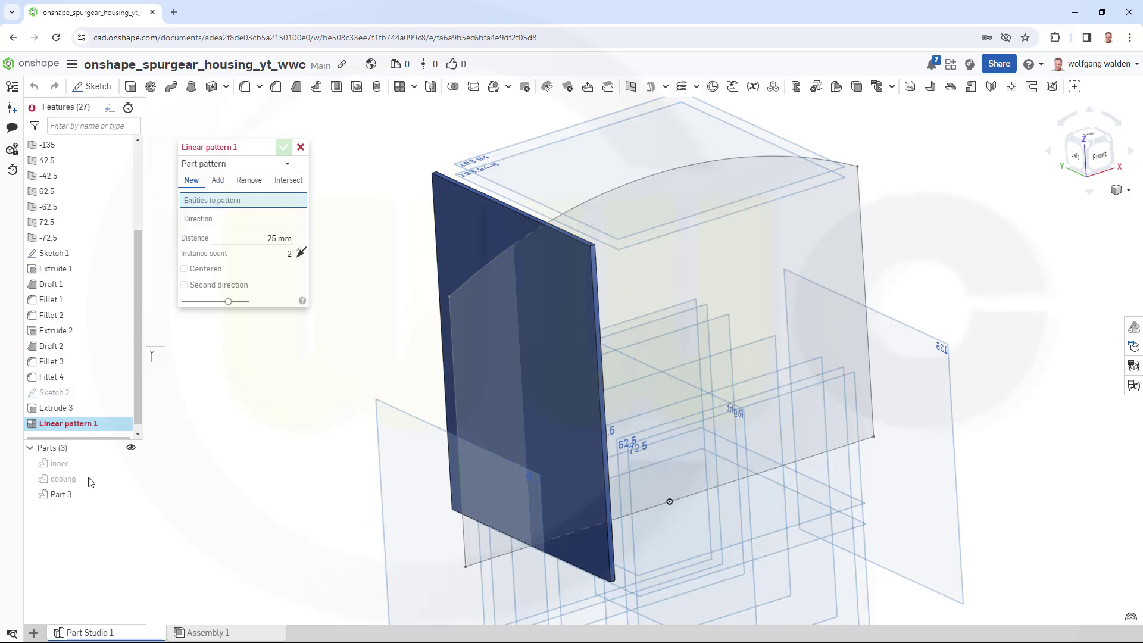
click(60, 496)
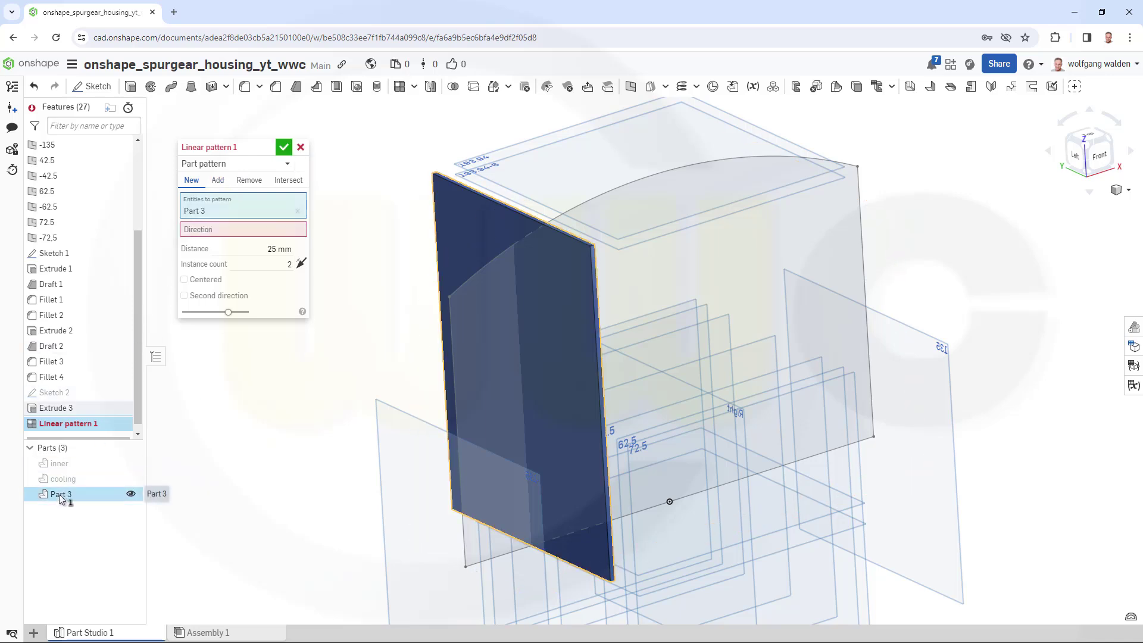
click(246, 234)
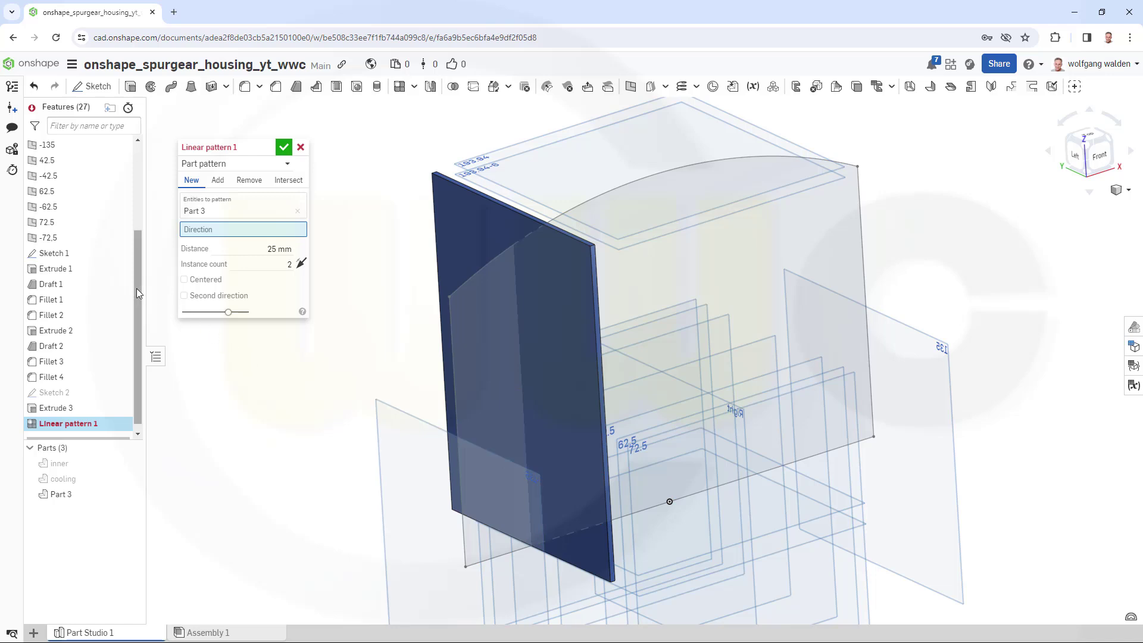
scroll(134, 253, up, 3)
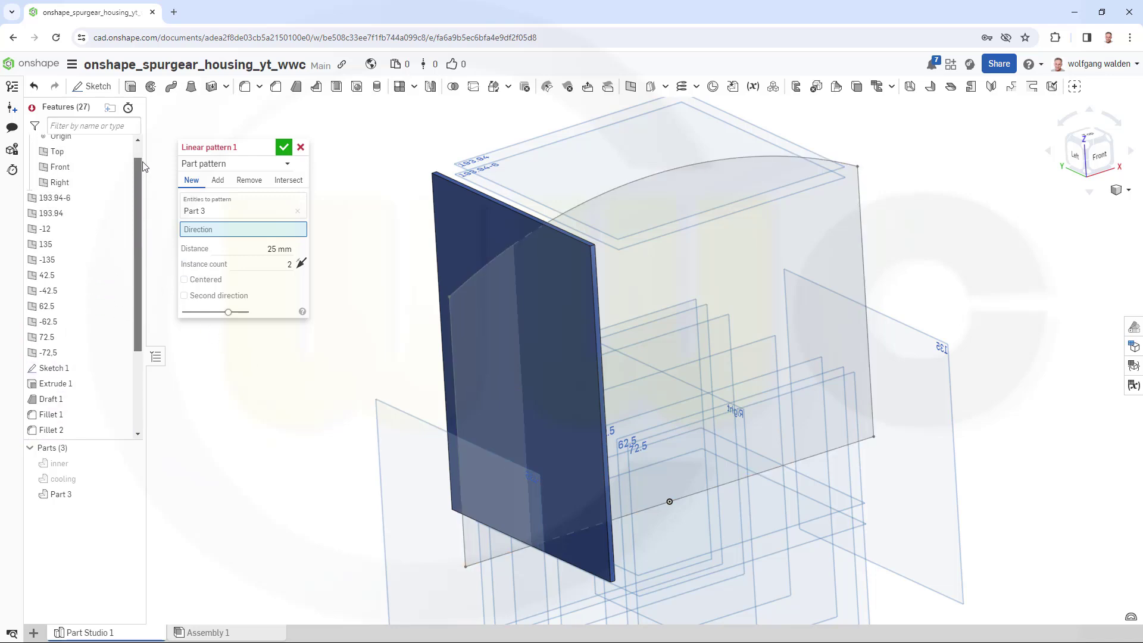
scroll(144, 166, up, 1)
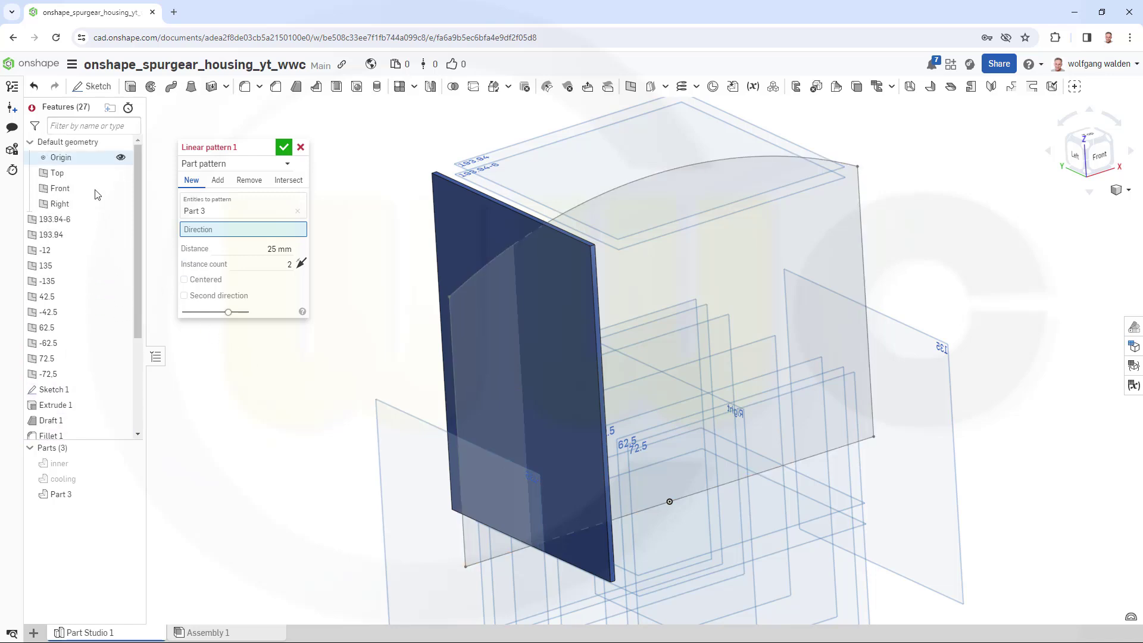
click(60, 204)
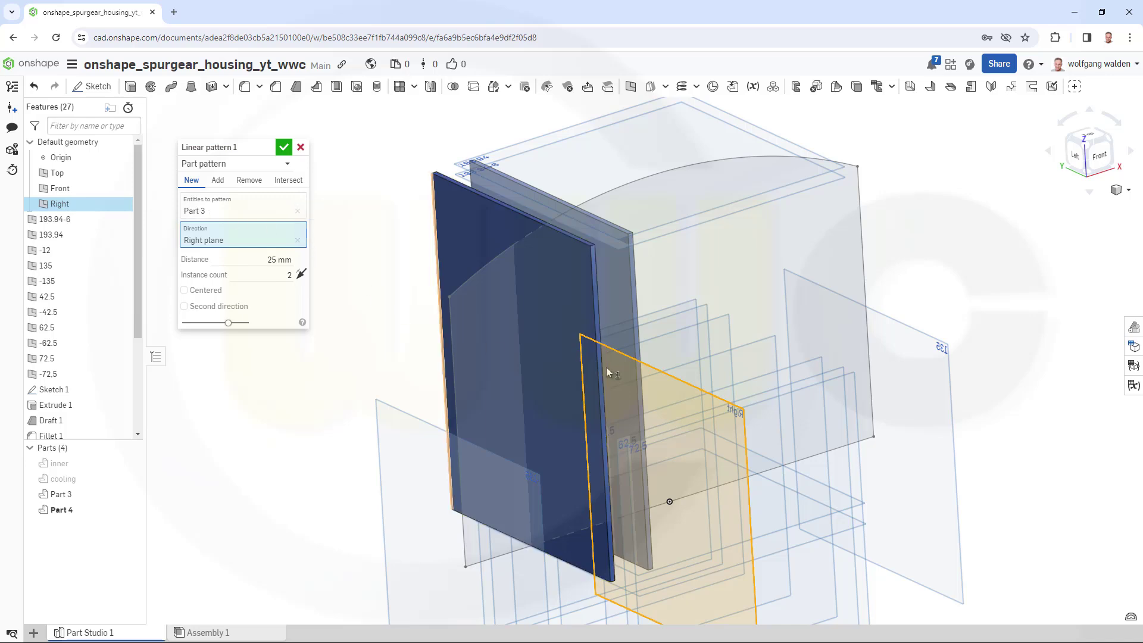
right_drag(988, 395, 773, 381)
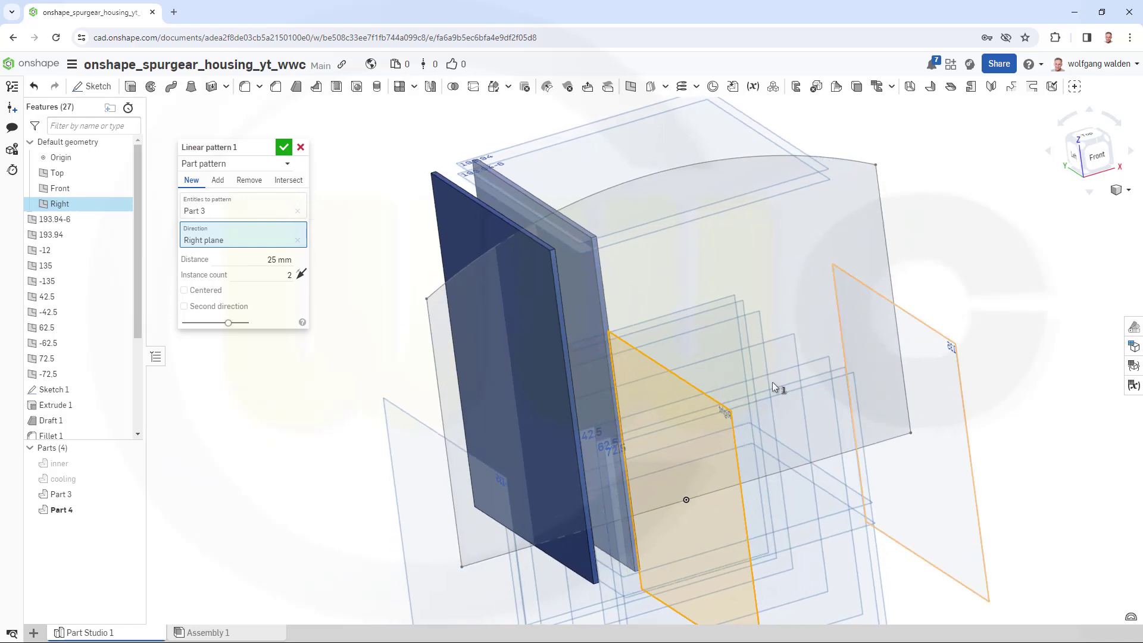
- Set the pattern to 6 instances spaced 33 mm and accept it
click(265, 279)
text(6)
click(245, 256)
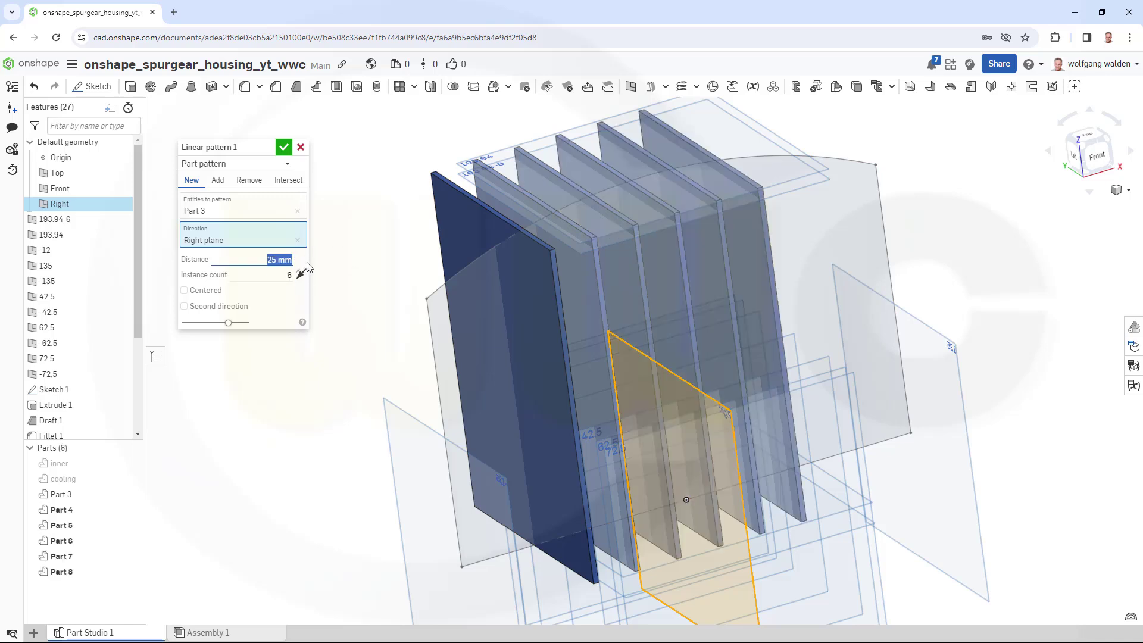
text(33)
key(Tab)
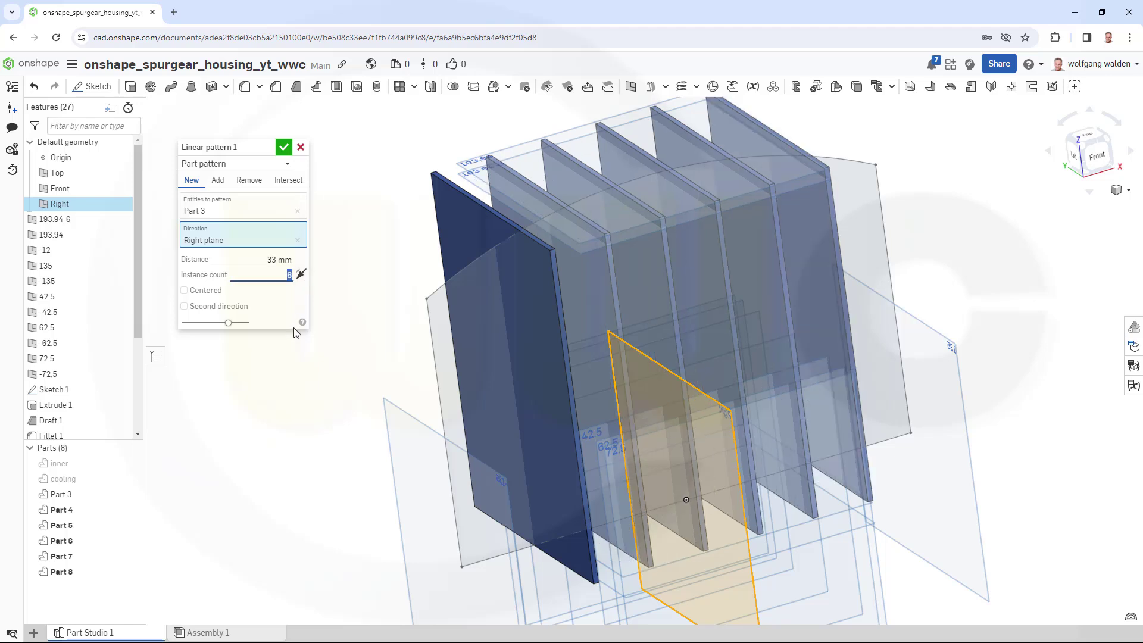
click(285, 149)
click(284, 147)
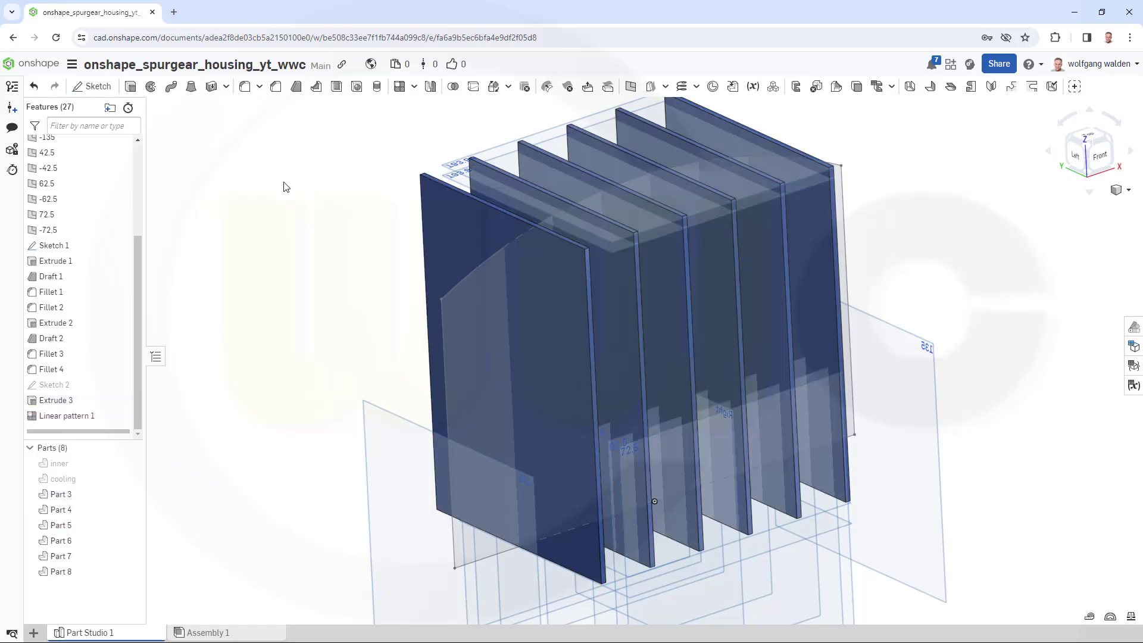
- Edit Linear pattern 1 to Intersect, using the shown cooling body as merge scope
click(453, 89)
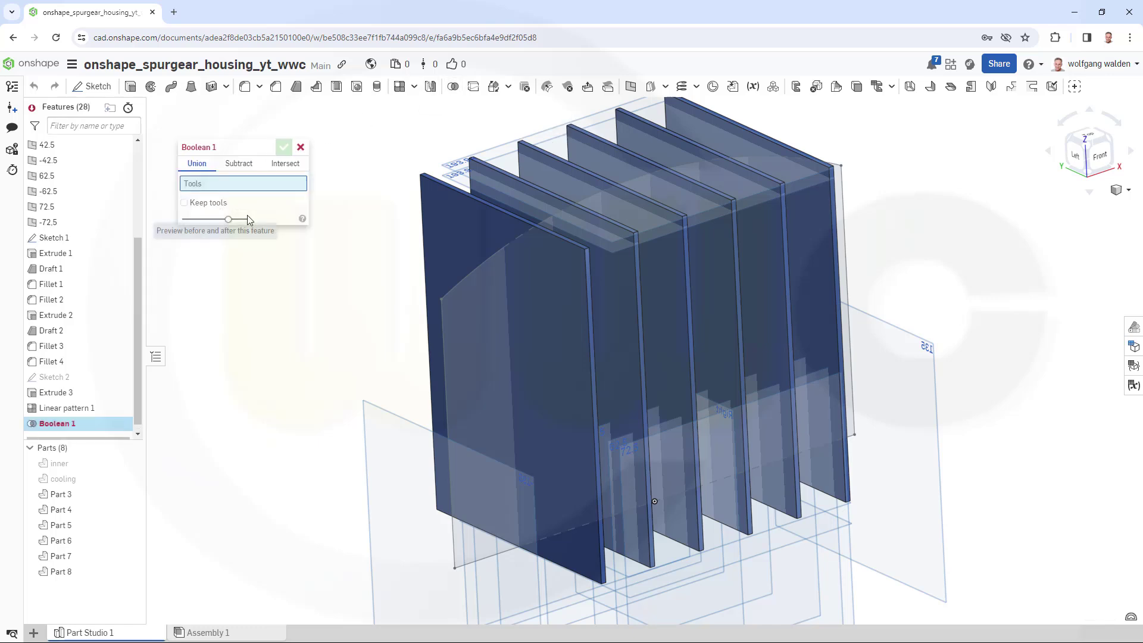
click(300, 148)
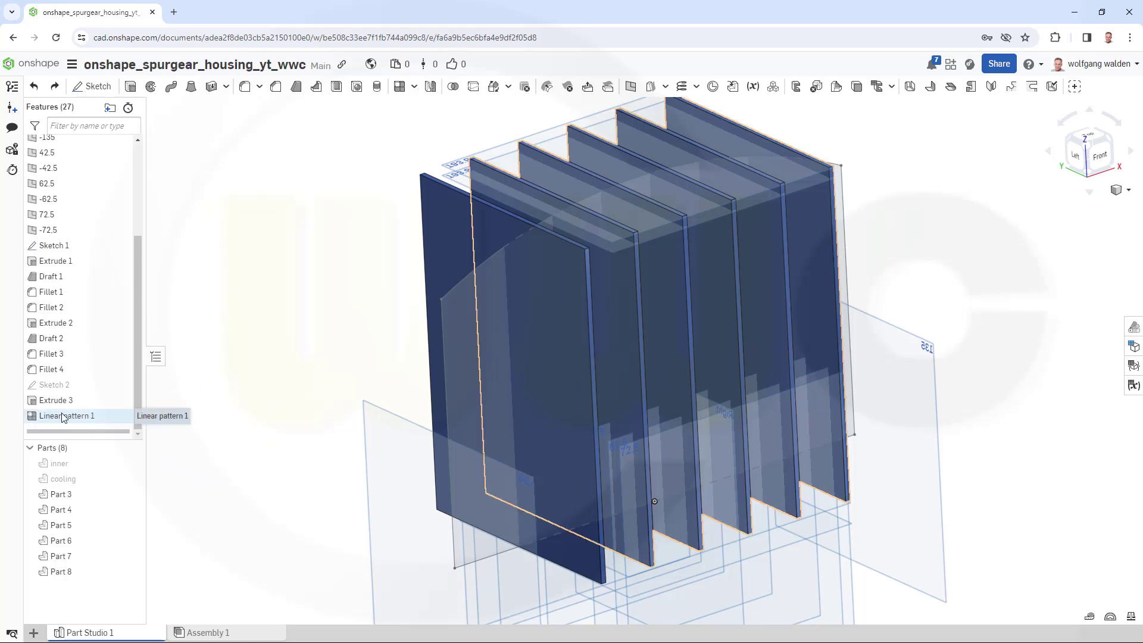
double_click(62, 415)
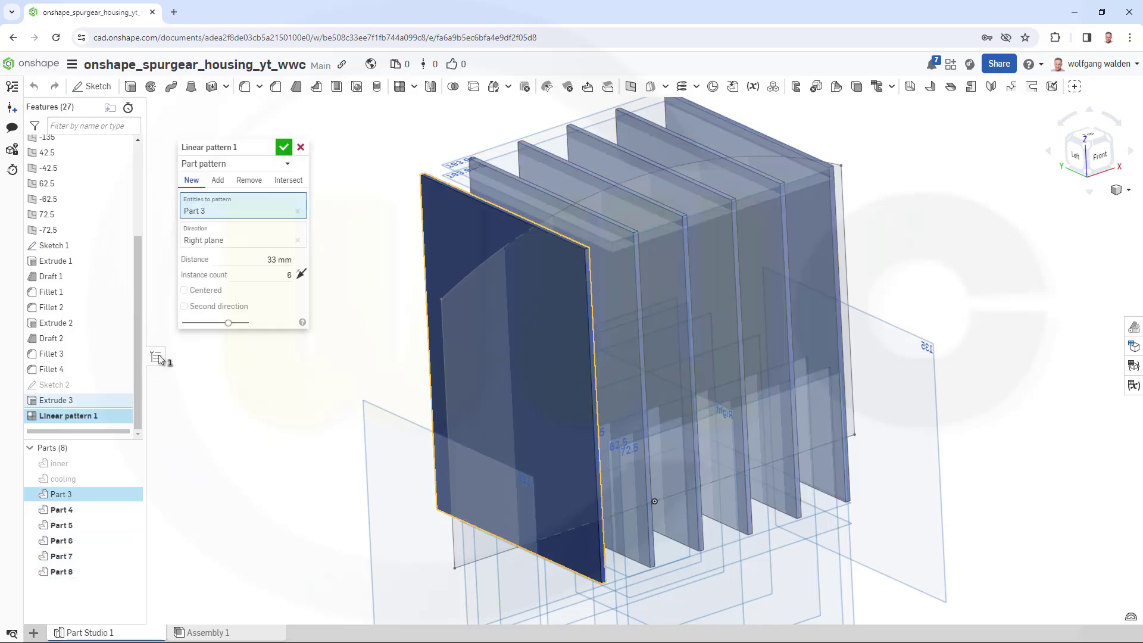
click(297, 186)
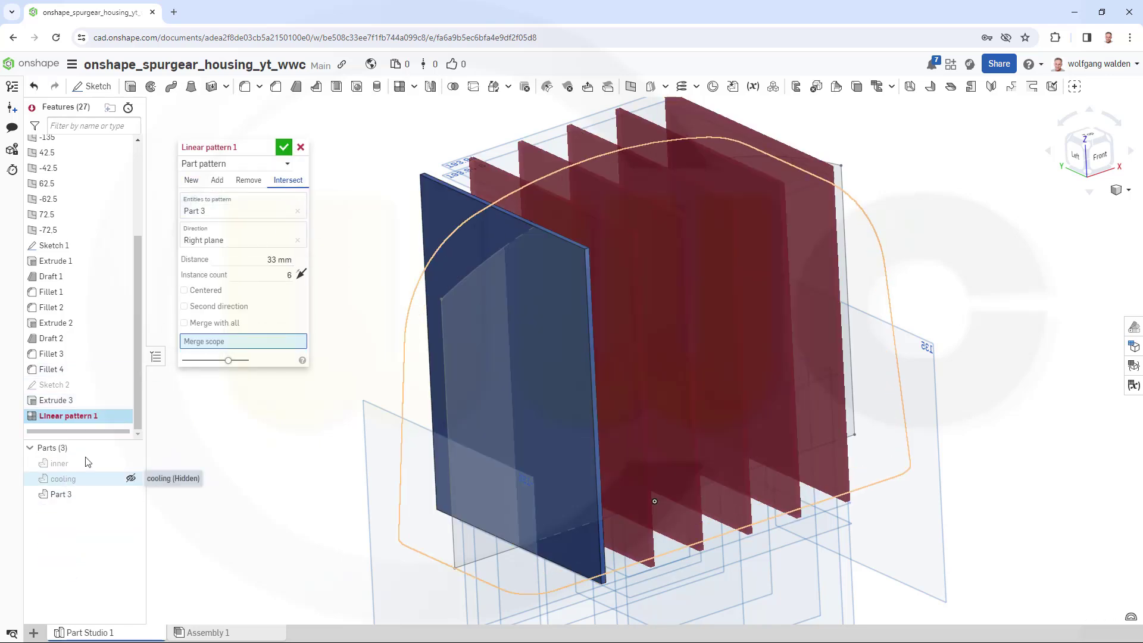
click(130, 478)
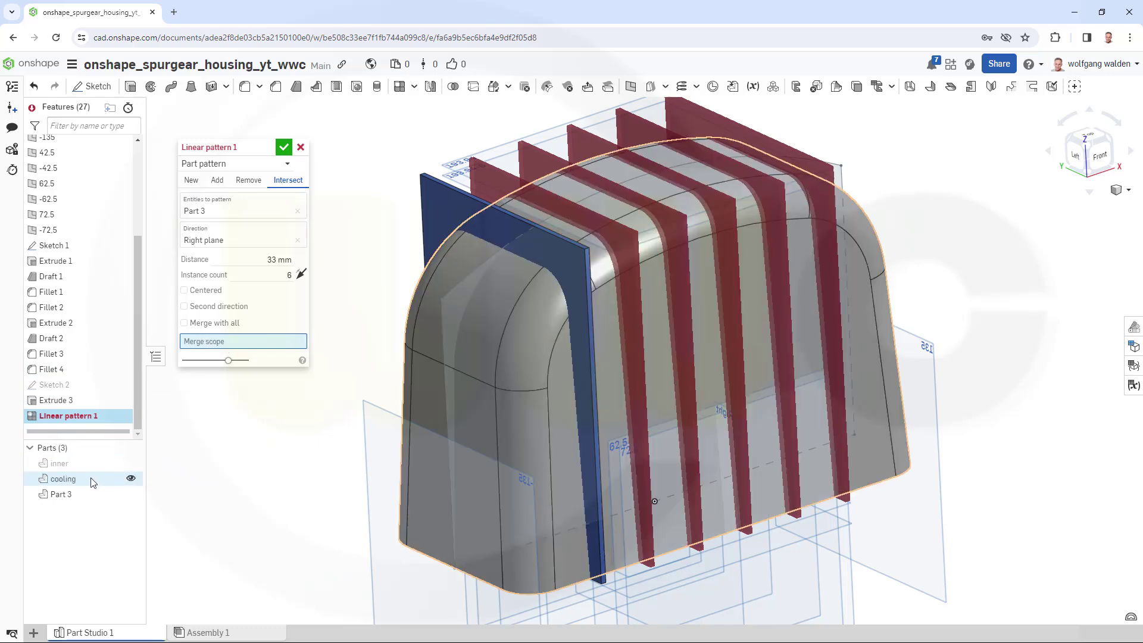
click(92, 481)
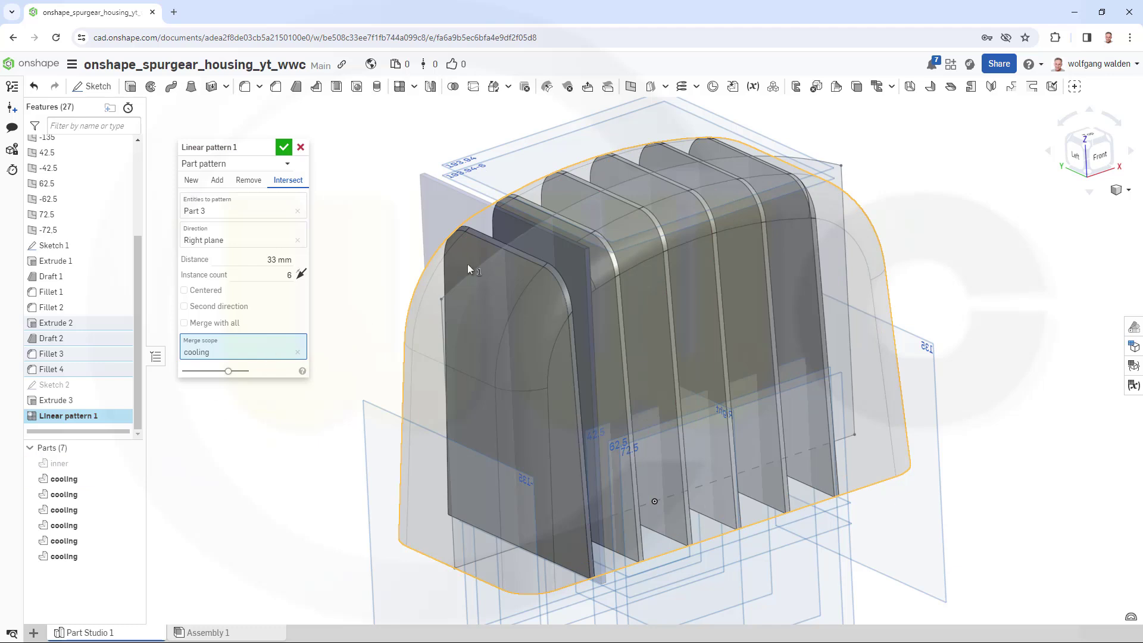
click(283, 148)
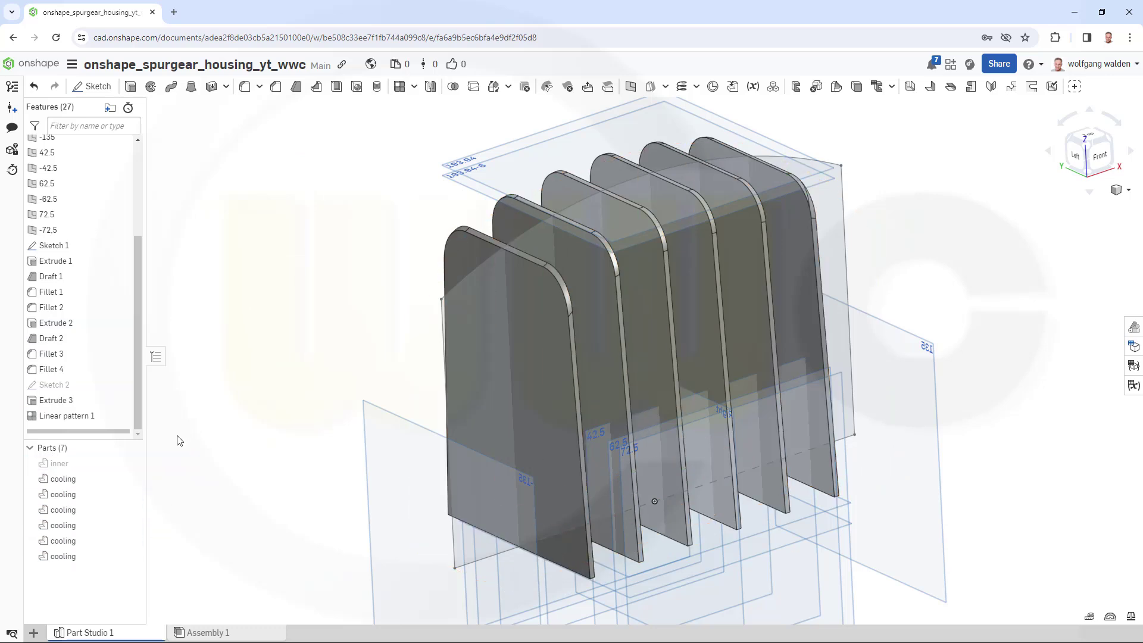
- Unhide the inner part and zoom out to view it with the six fins
click(131, 463)
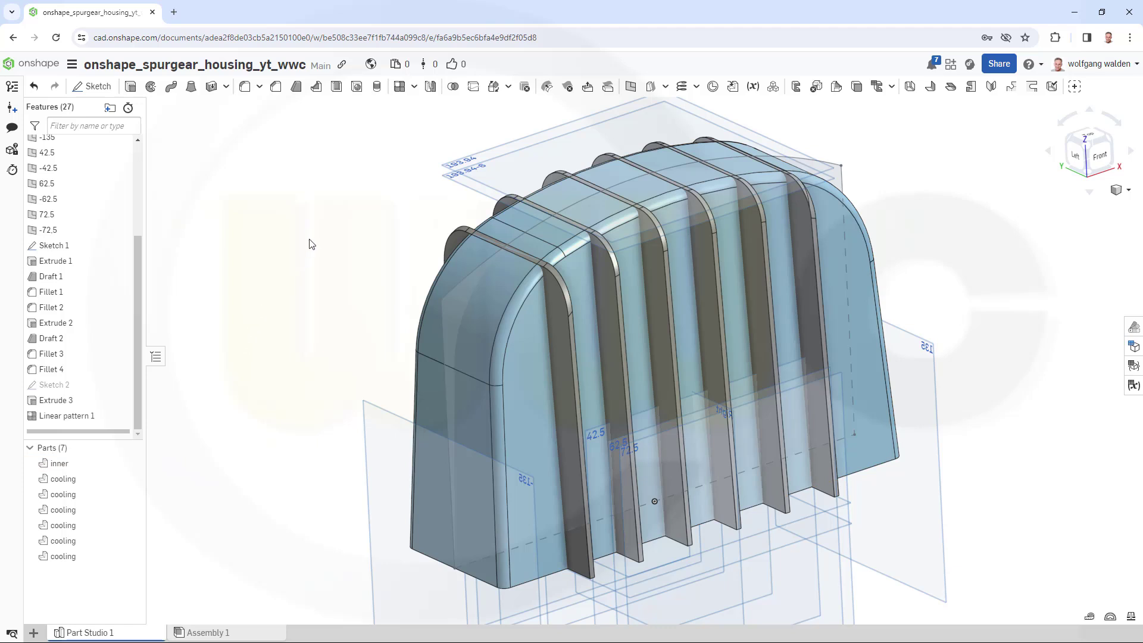
scroll(332, 270, down, 2)
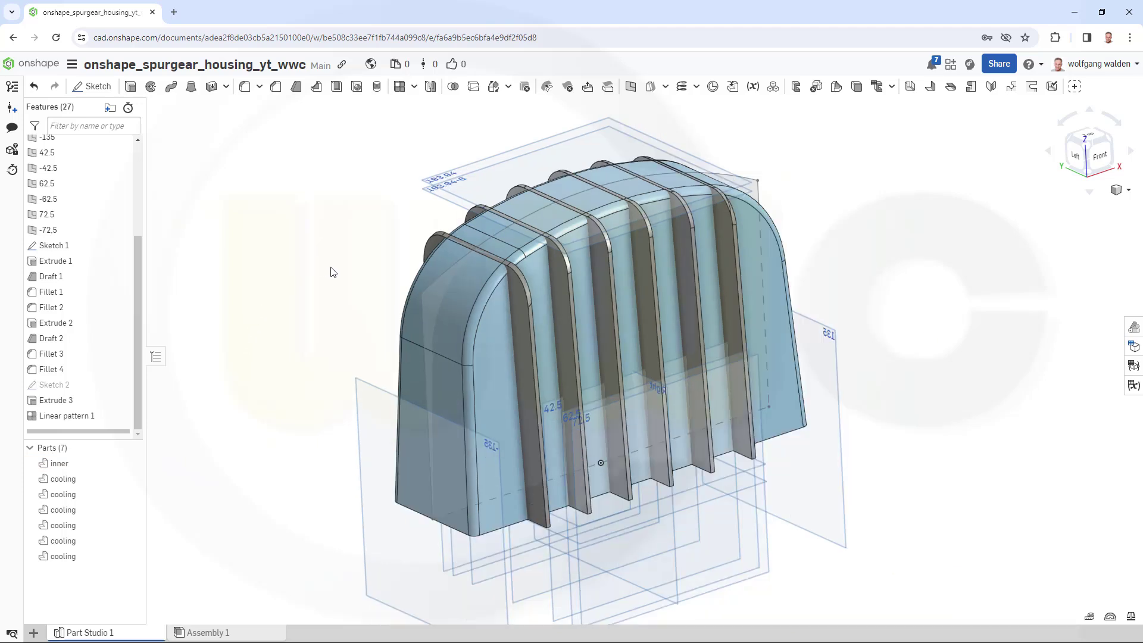